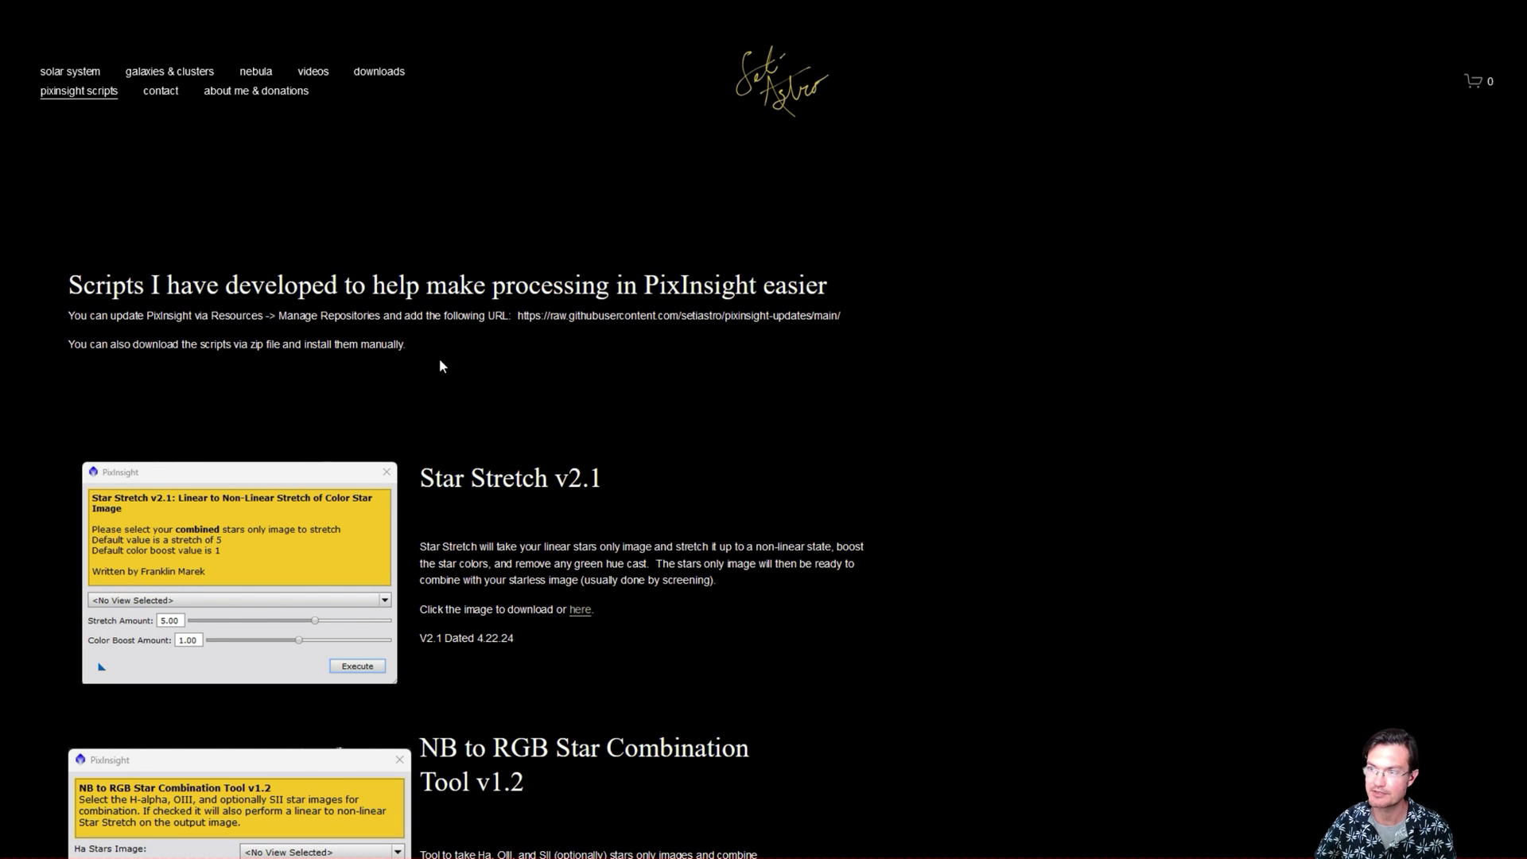
Select the repository URL on the Seti Astro scripts page, then scroll down to Statistical Stretch.
{"action": "left_click_drag", "start_coordinate": [850, 313], "coordinate": [511, 315]}
{"action": "left_click", "coordinate": [406, 315]}
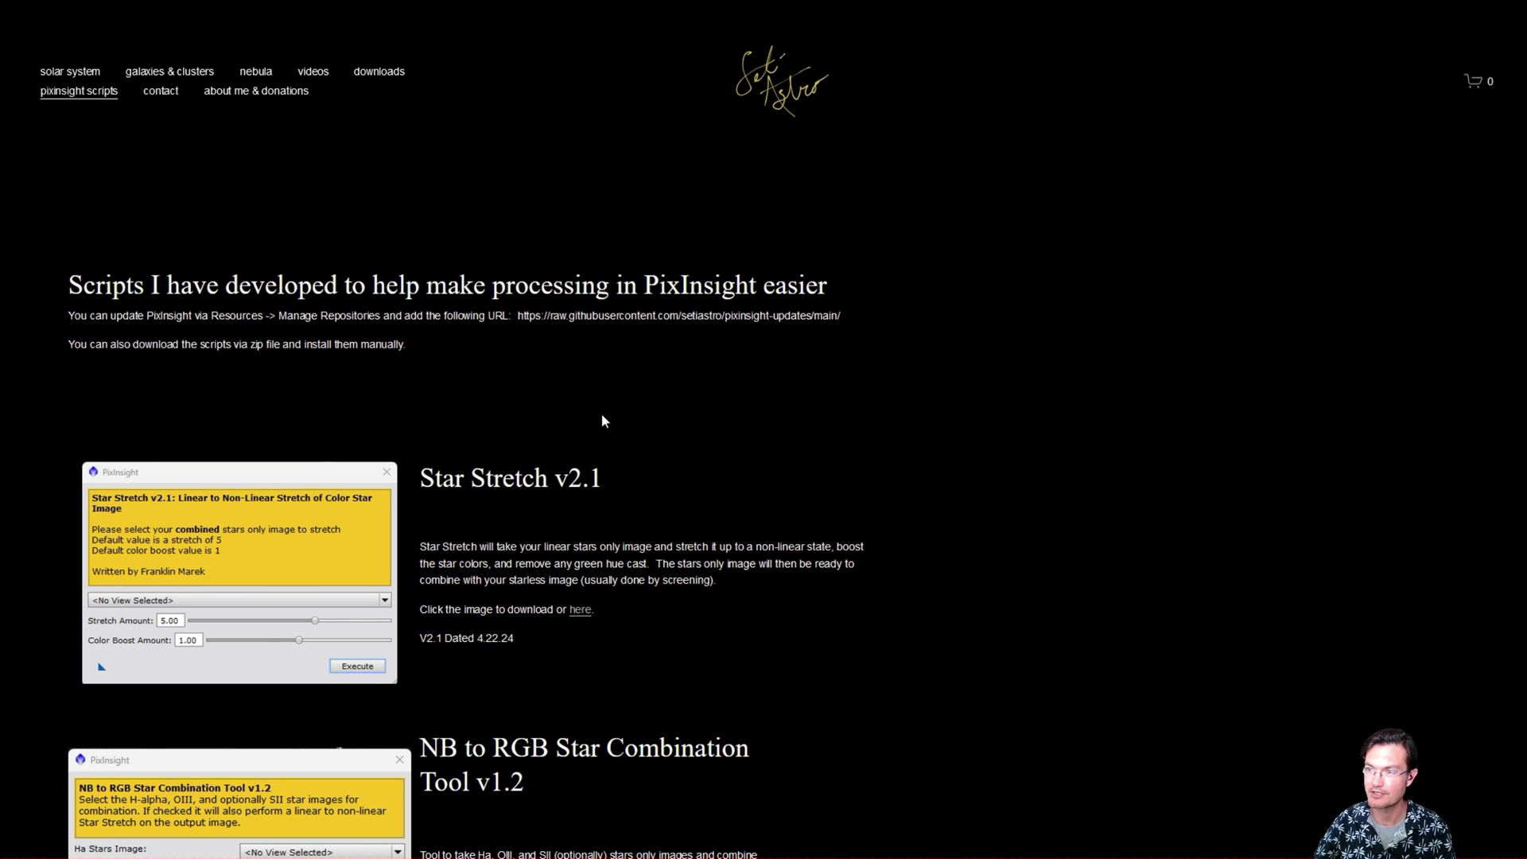
{"action": "scroll", "coordinate": [601, 415], "scroll_direction": "down", "scroll_amount": 5}
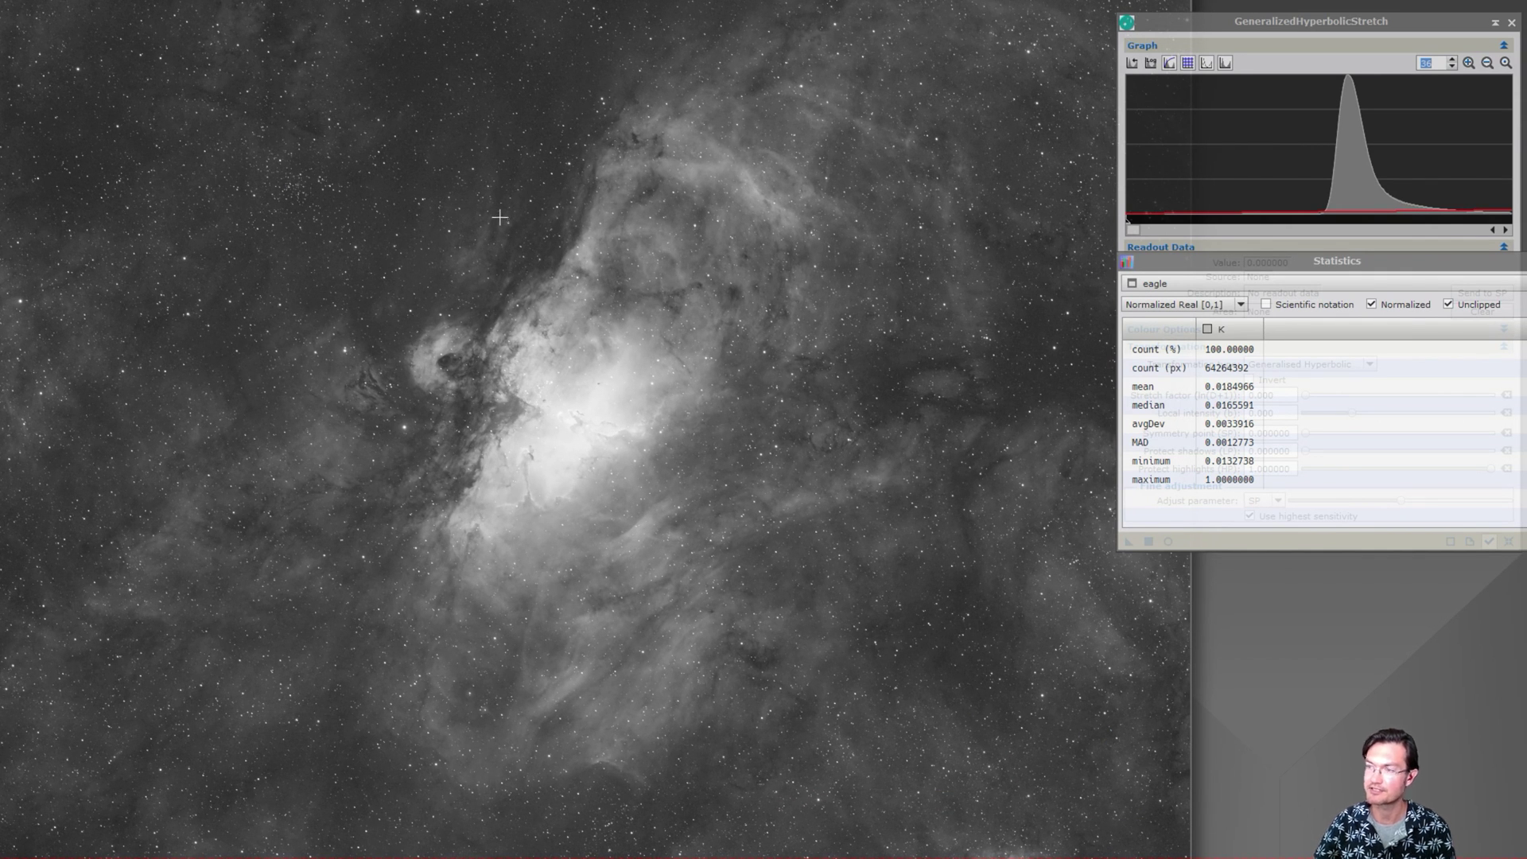
Launch the Statistical Stretch script from the Script menu's Utilities category.
{"action": "left_click", "coordinate": [354, 1]}
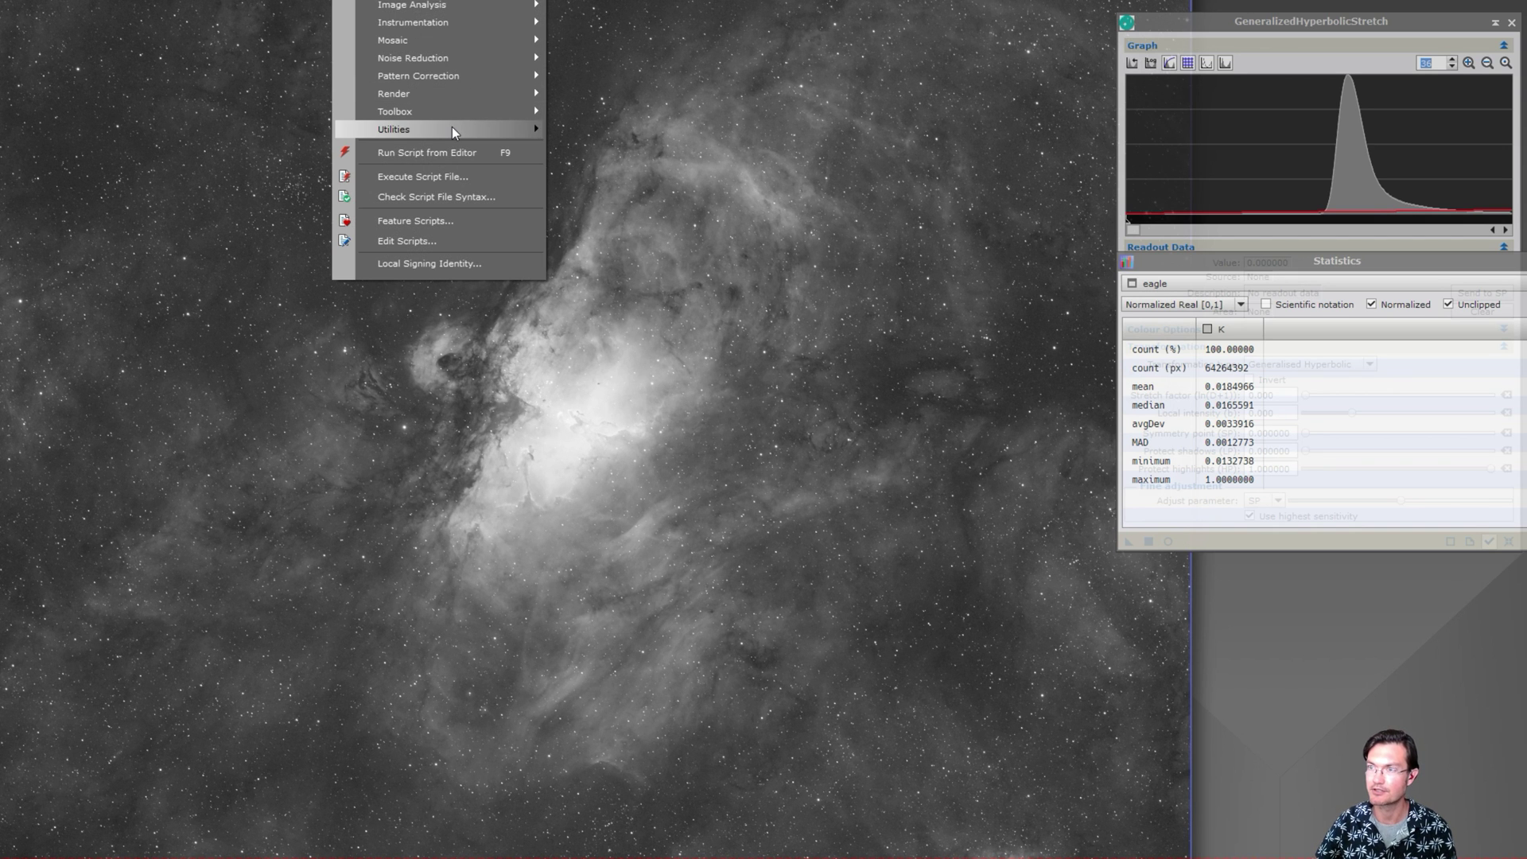
{"action": "mouse_move", "coordinate": [447, 127]}
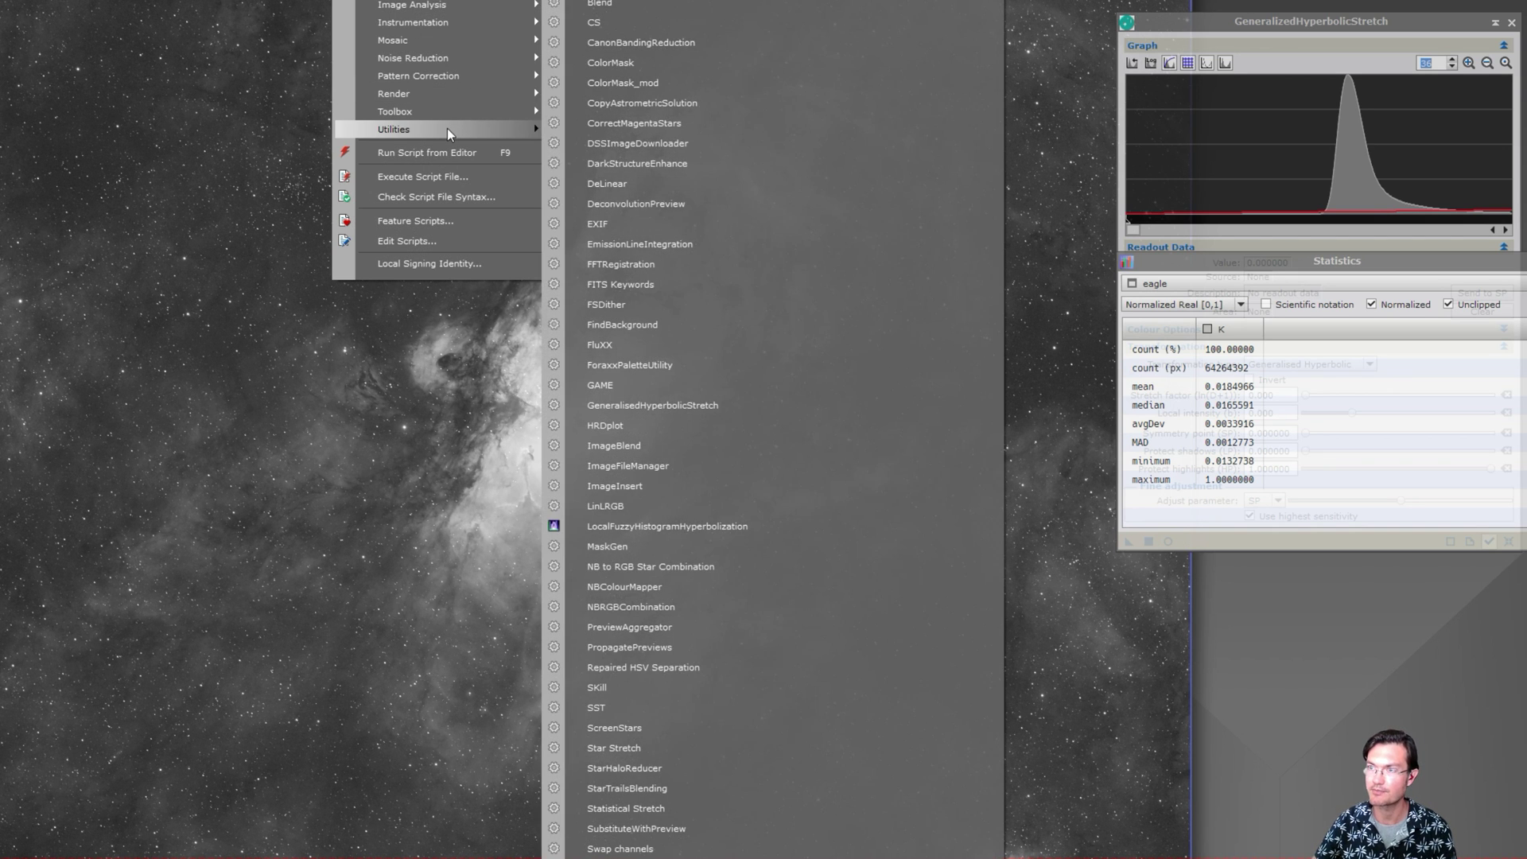
{"action": "left_click", "coordinate": [622, 808]}
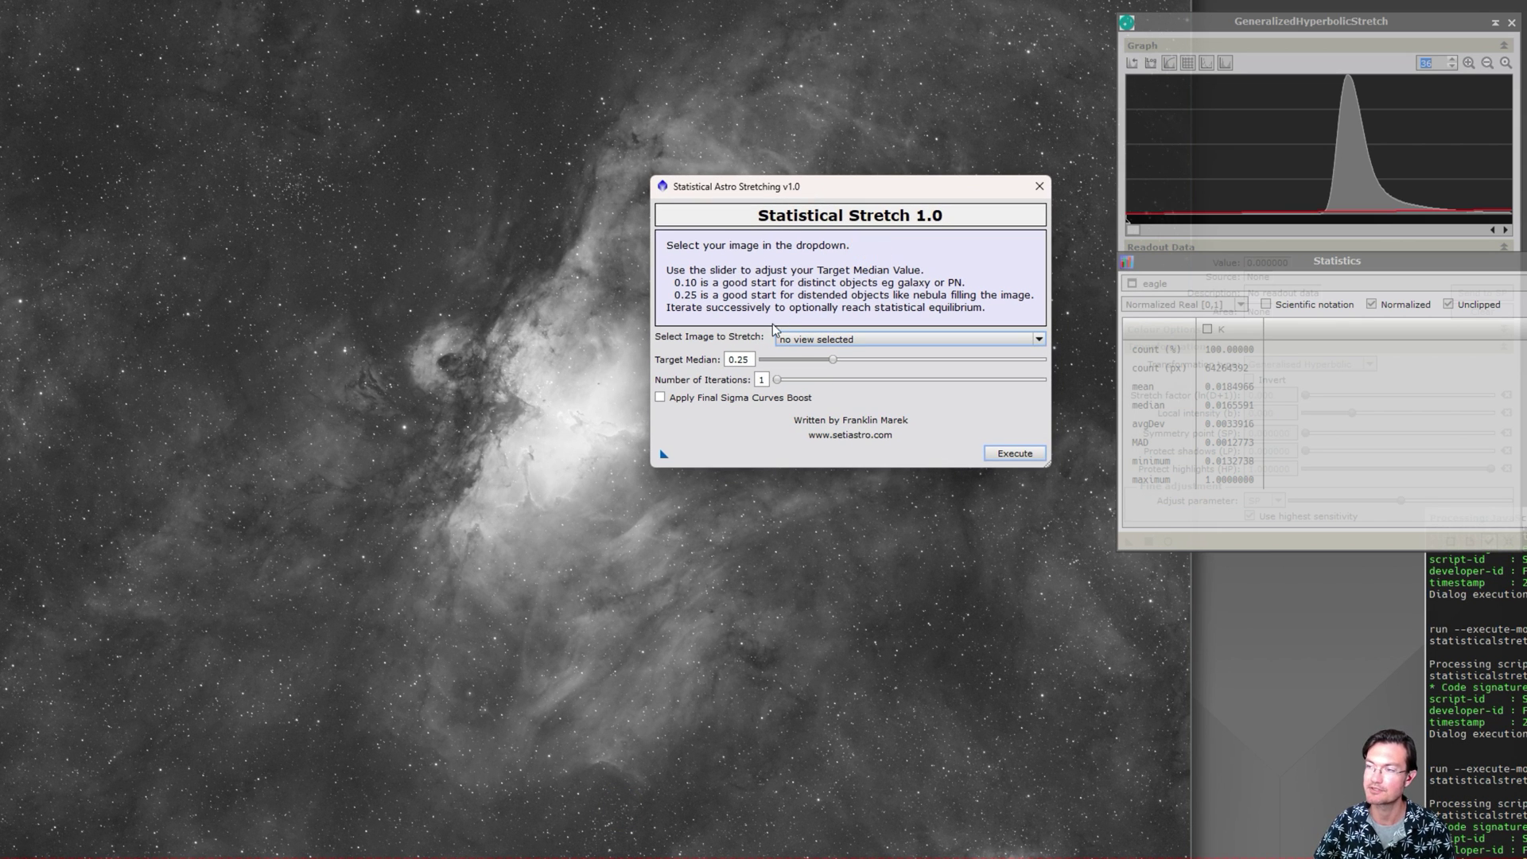
Enable Apply Final Sigma Curves Boost and save the settings as a Process61 workspace icon.
{"action": "left_click", "coordinate": [804, 339]}
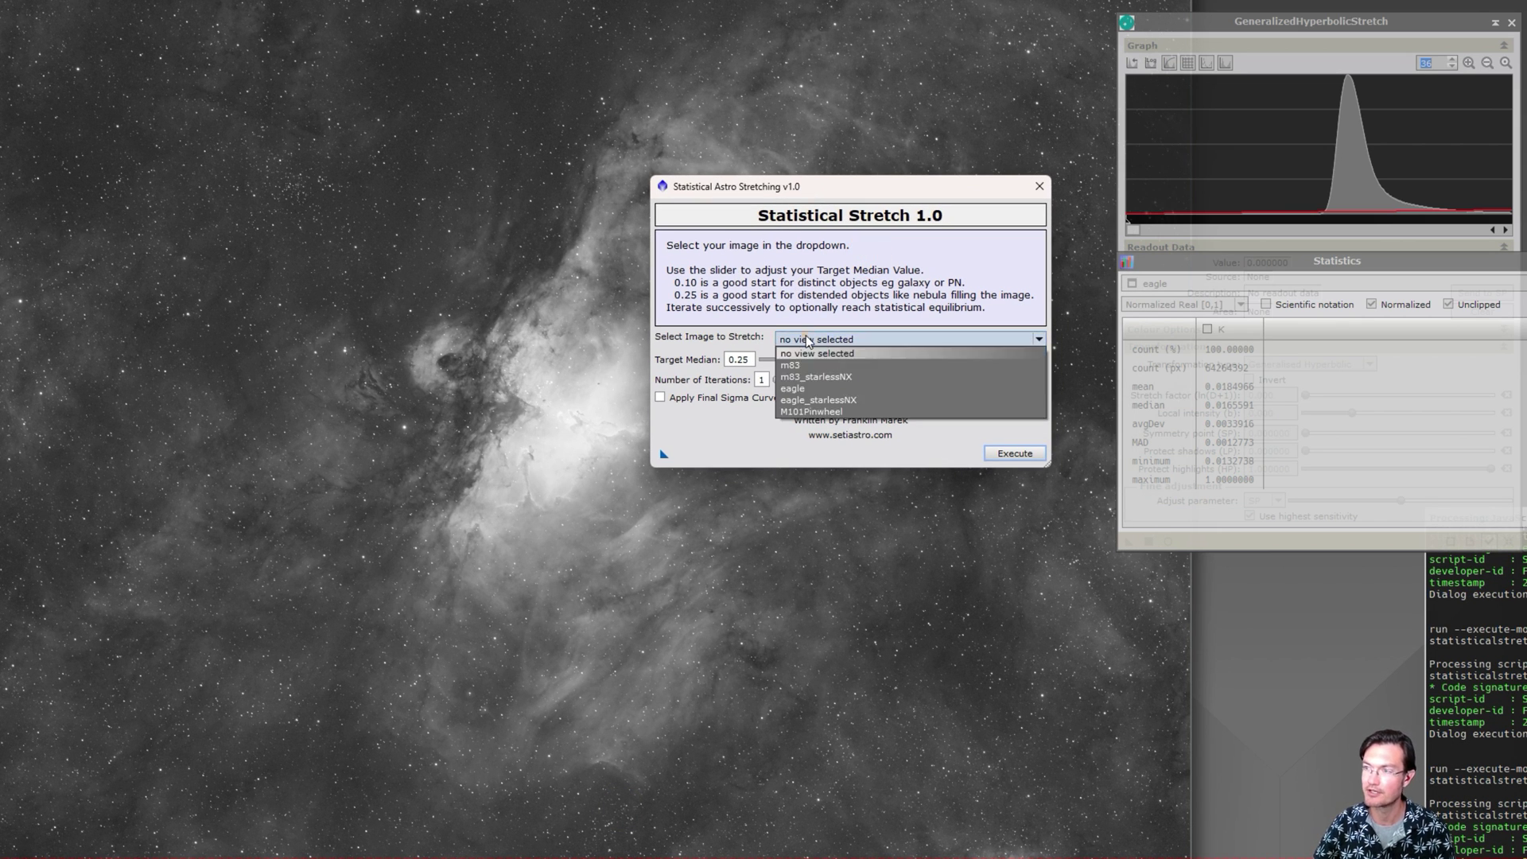
{"action": "left_click", "coordinate": [807, 340]}
{"action": "left_click", "coordinate": [806, 339]}
{"action": "left_click", "coordinate": [805, 341]}
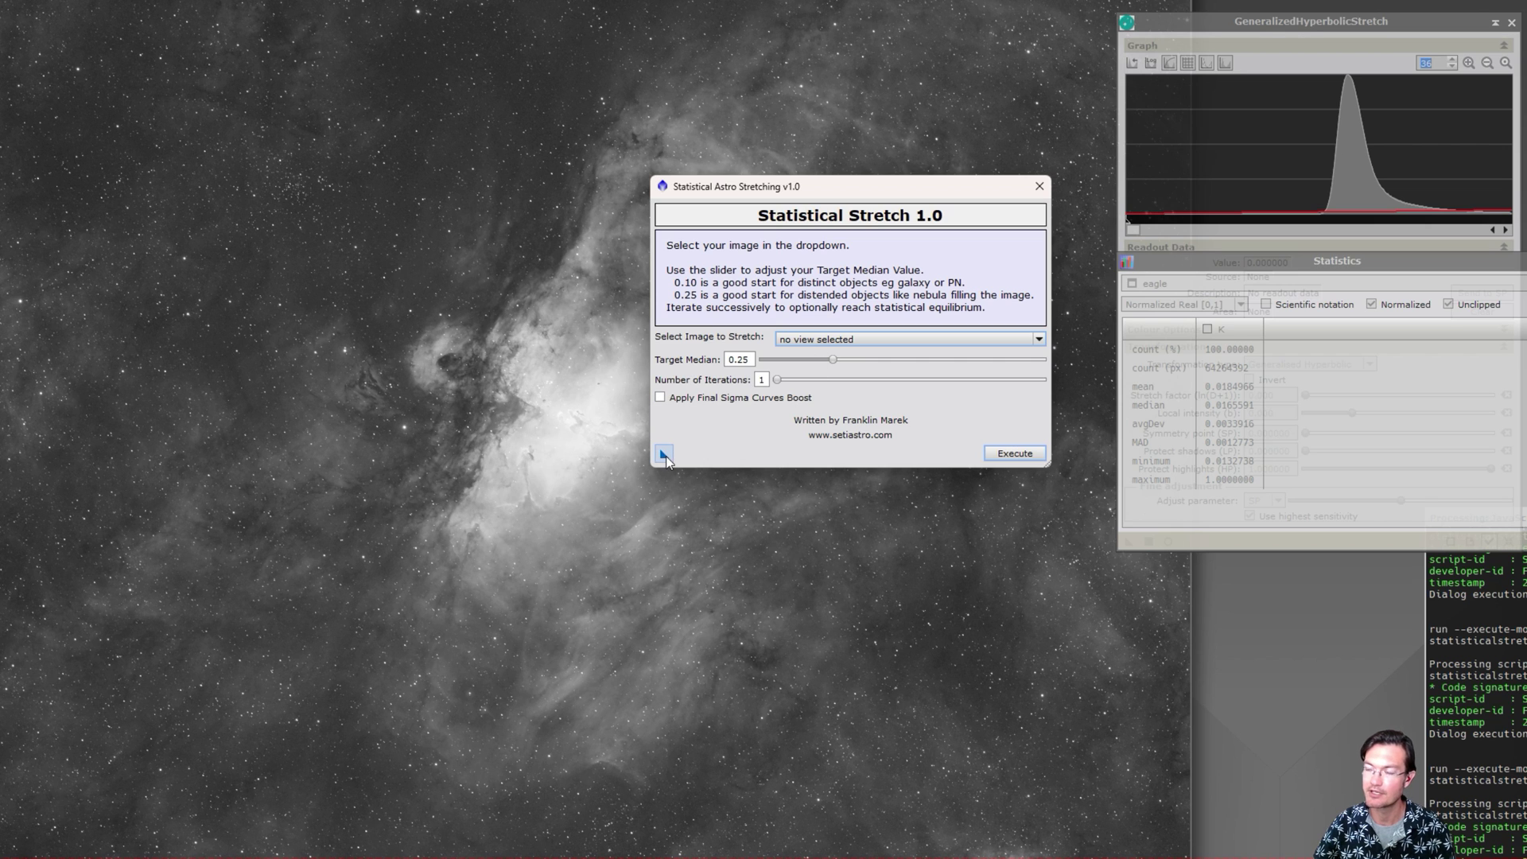
{"action": "left_click", "coordinate": [660, 396]}
{"action": "left_click_drag", "start_coordinate": [665, 474], "coordinate": [1241, 623]}
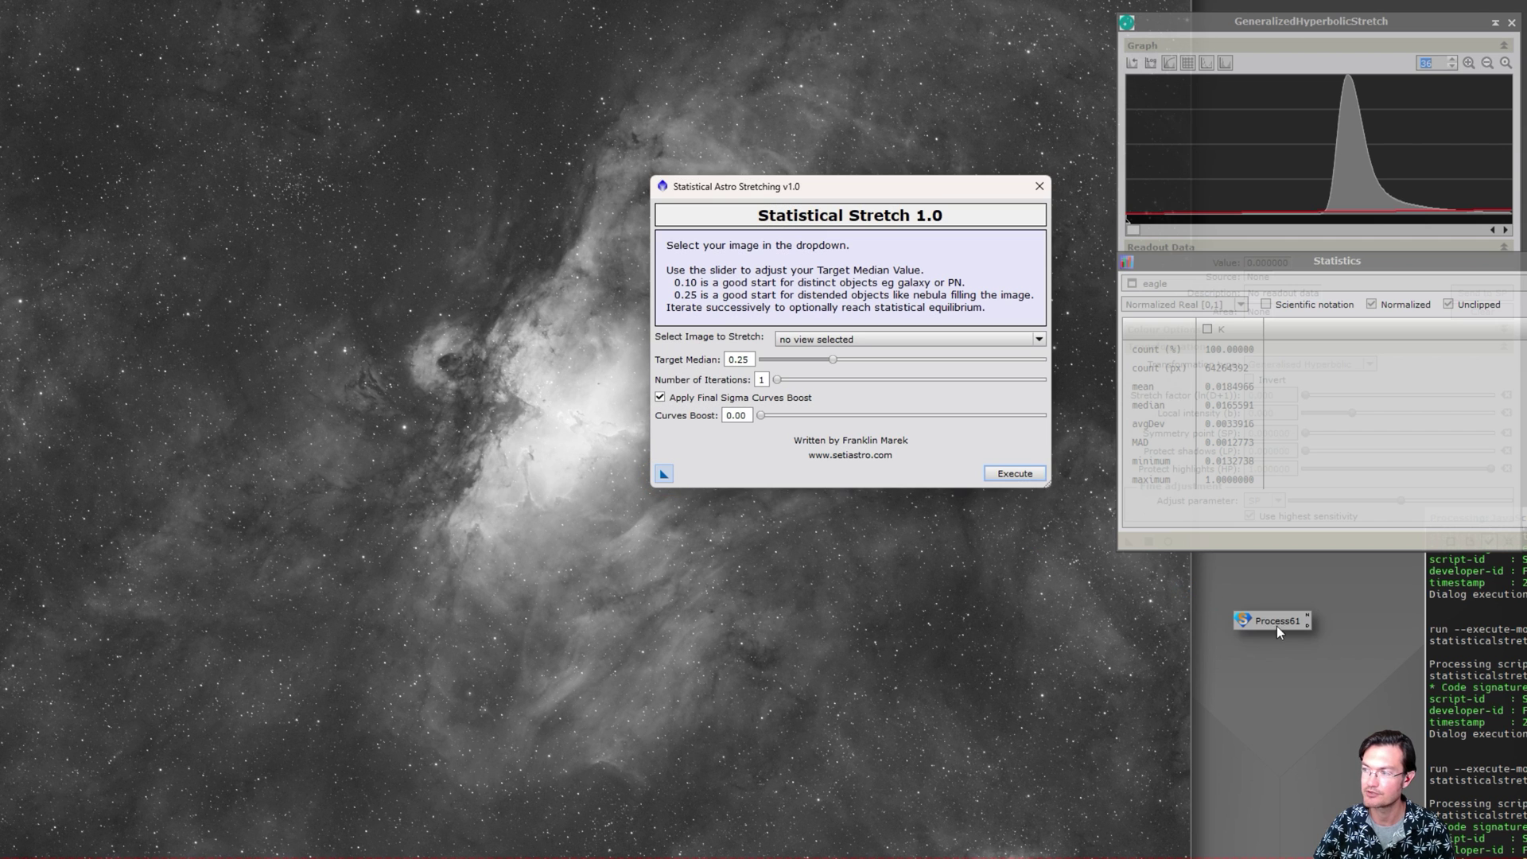
Relaunch Statistical Stretch from the Process61 icon's script parameters, then close the parameters window.
{"action": "left_click", "coordinate": [1040, 185]}
{"action": "mouse_move", "coordinate": [1266, 624]}
{"action": "left_mouse_down"}
{"action": "mouse_move", "coordinate": [1281, 608]}
{"action": "mouse_move", "coordinate": [843, 539]}
{"action": "mouse_move", "coordinate": [1339, 657]}
{"action": "mouse_move", "coordinate": [1286, 608]}
{"action": "left_mouse_up"}
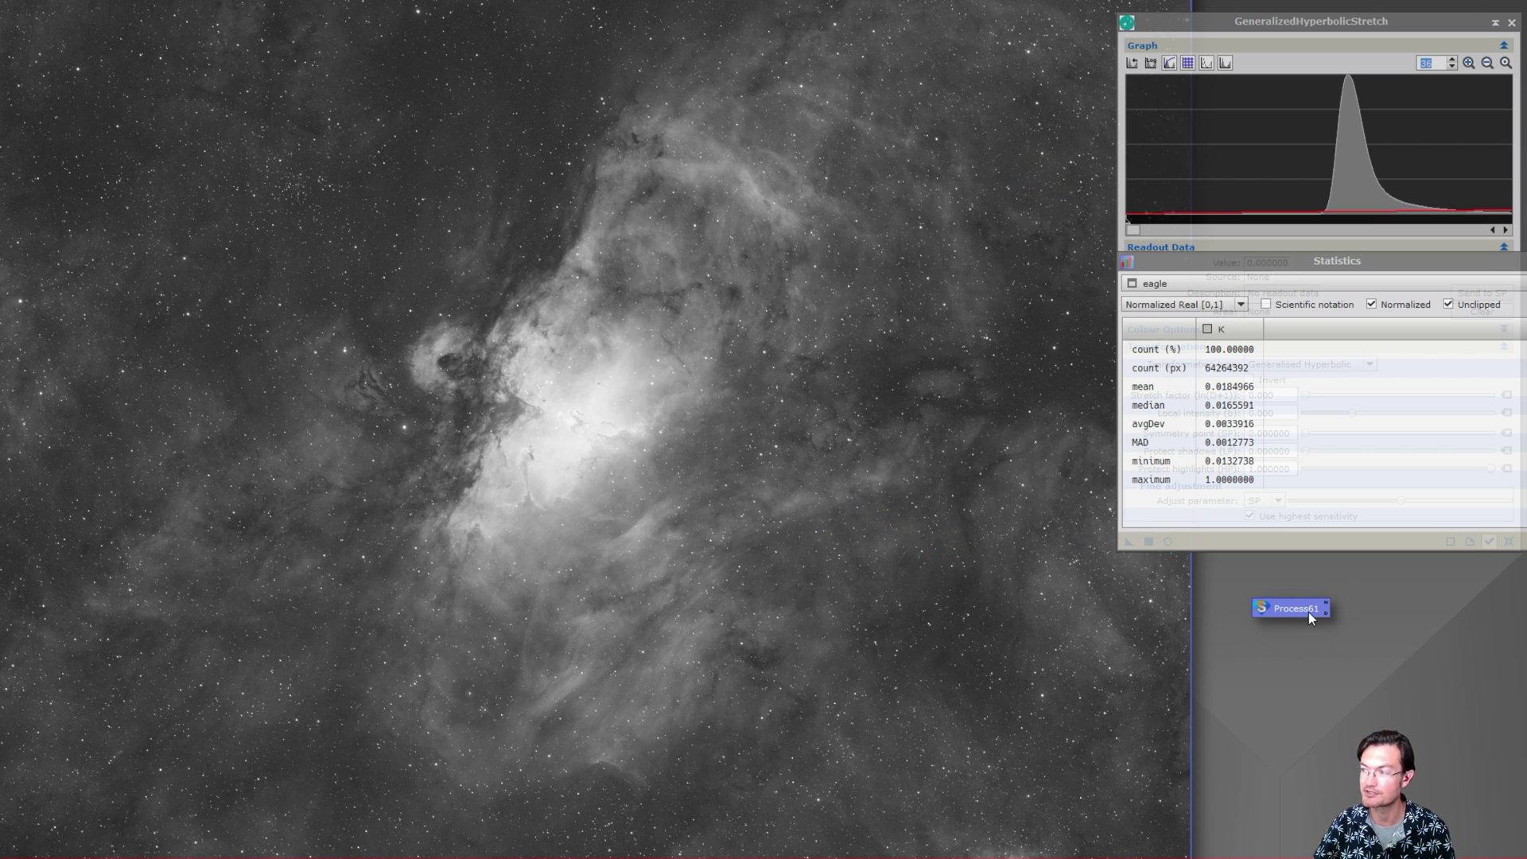
{"action": "double_click", "coordinate": [1299, 611]}
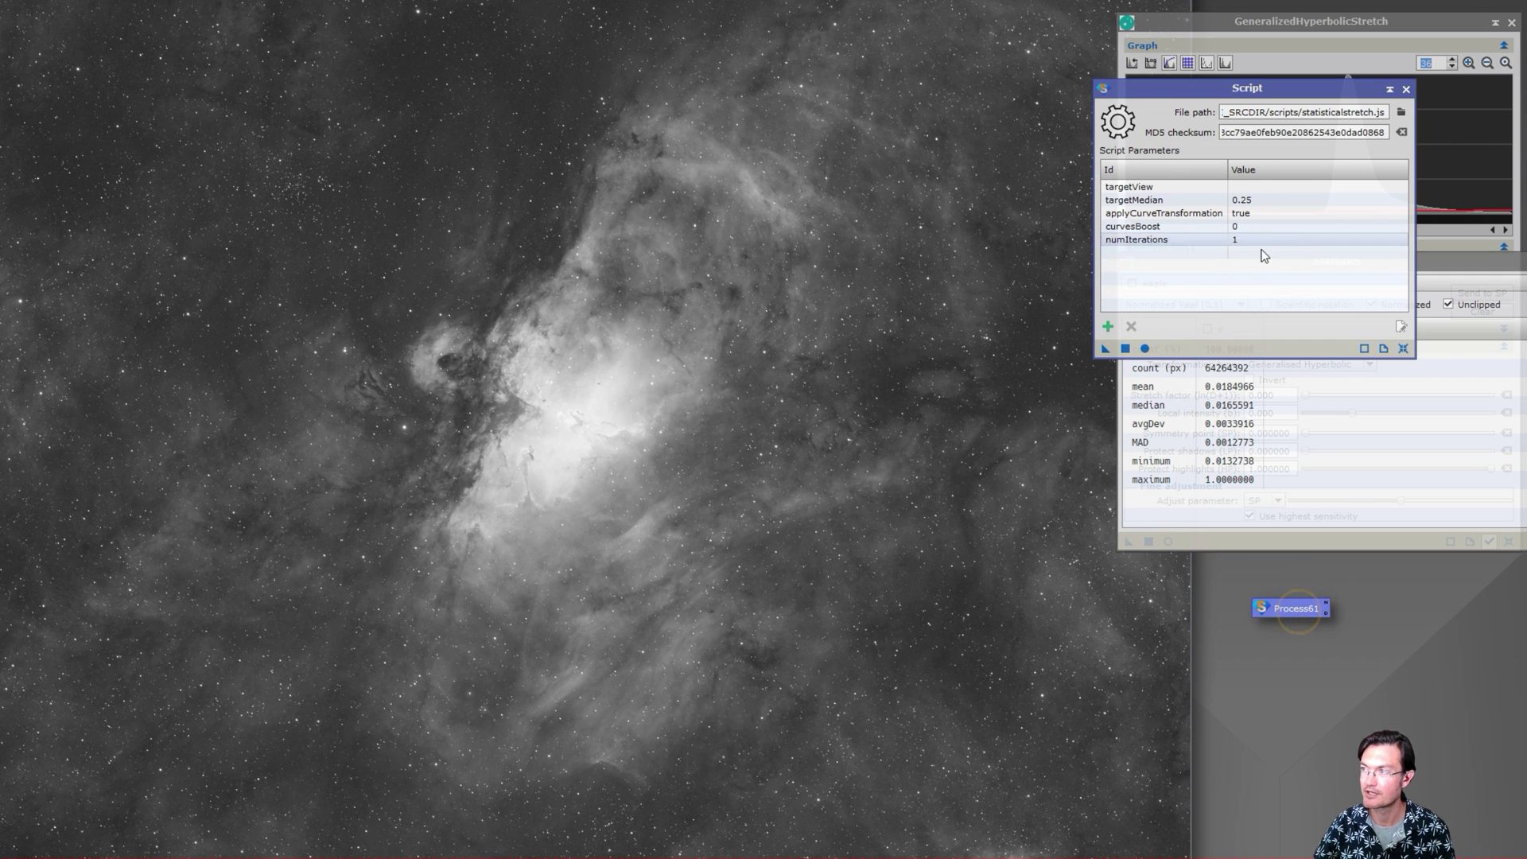
{"action": "left_click_drag", "start_coordinate": [1104, 346], "coordinate": [1106, 354]}
{"action": "left_click_drag", "start_coordinate": [1214, 94], "coordinate": [792, 167]}
{"action": "left_click", "coordinate": [984, 161]}
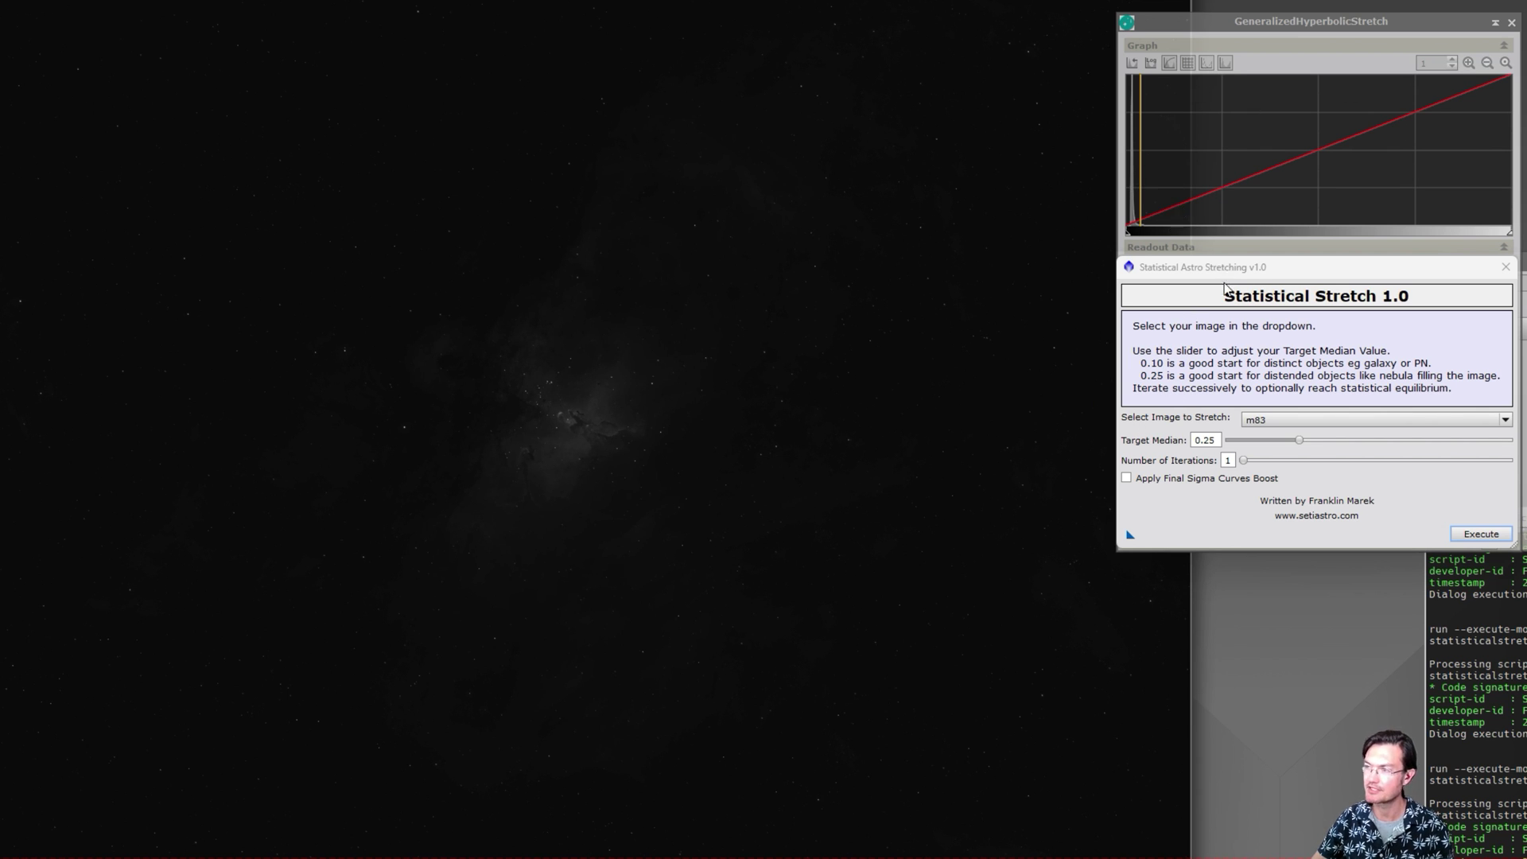
Select eagle as the image to stretch and execute with target median 0.25, 1 iteration.
{"action": "left_click", "coordinate": [1257, 428]}
{"action": "left_click", "coordinate": [1272, 469]}
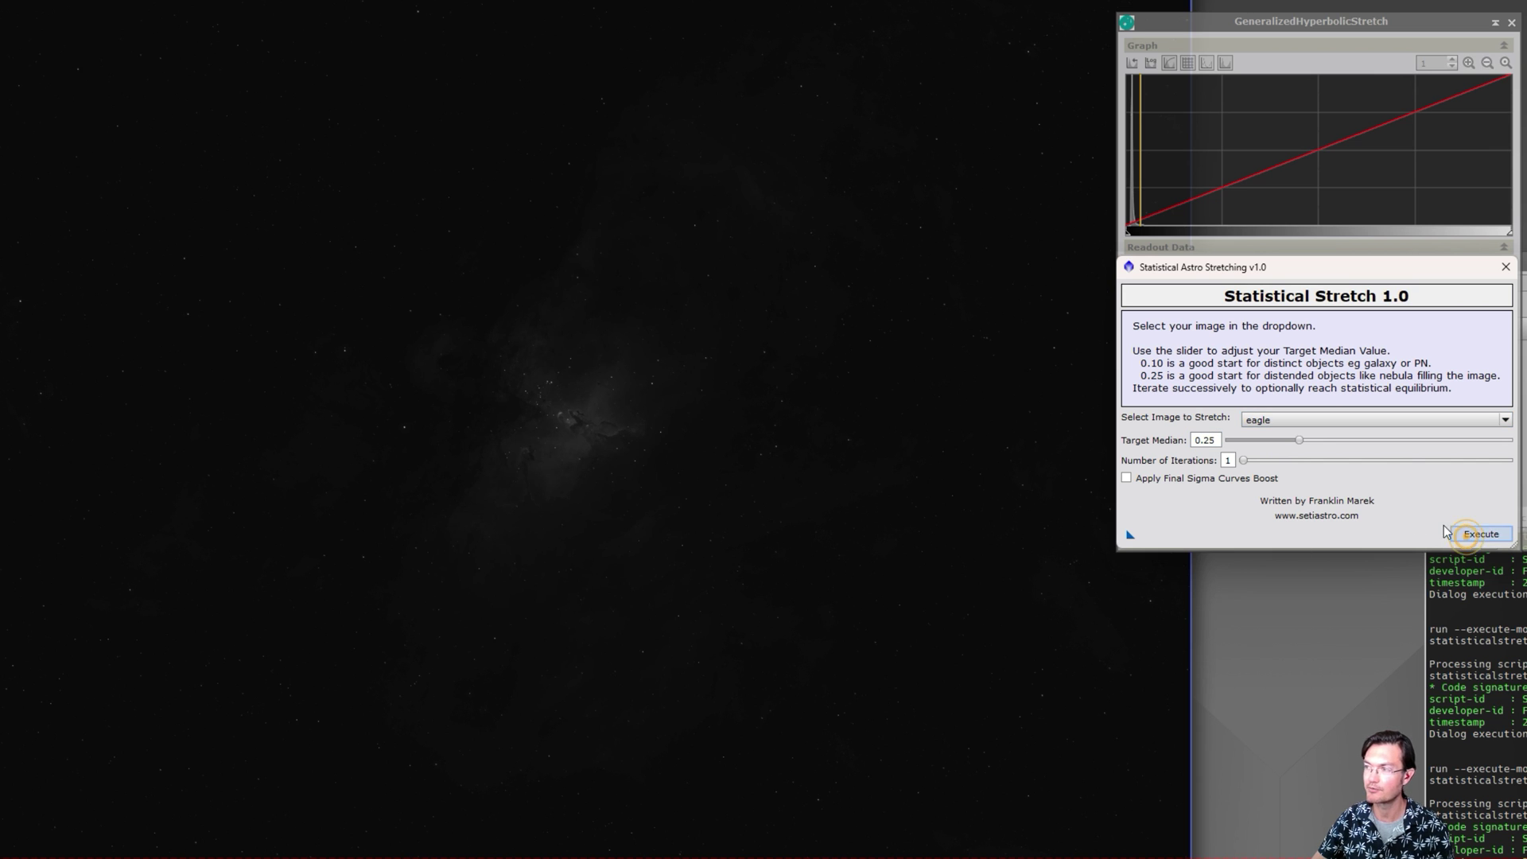
{"action": "left_click", "coordinate": [1468, 538]}
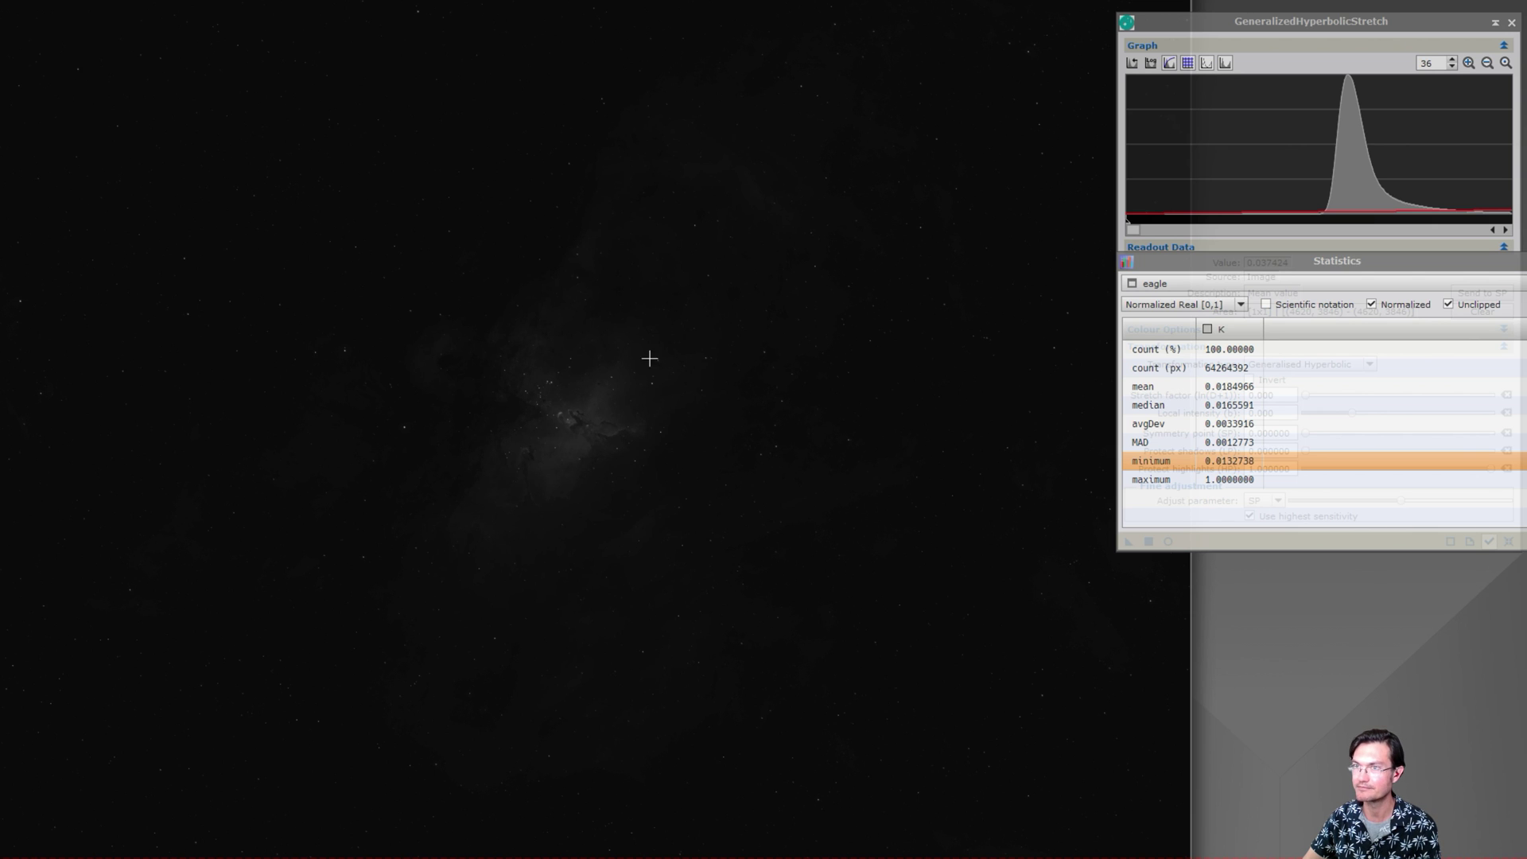
Zoom the GHS histogram graph to 36 and highlight the eagle image's minimum statistic.
{"action": "left_click", "coordinate": [1124, 193]}
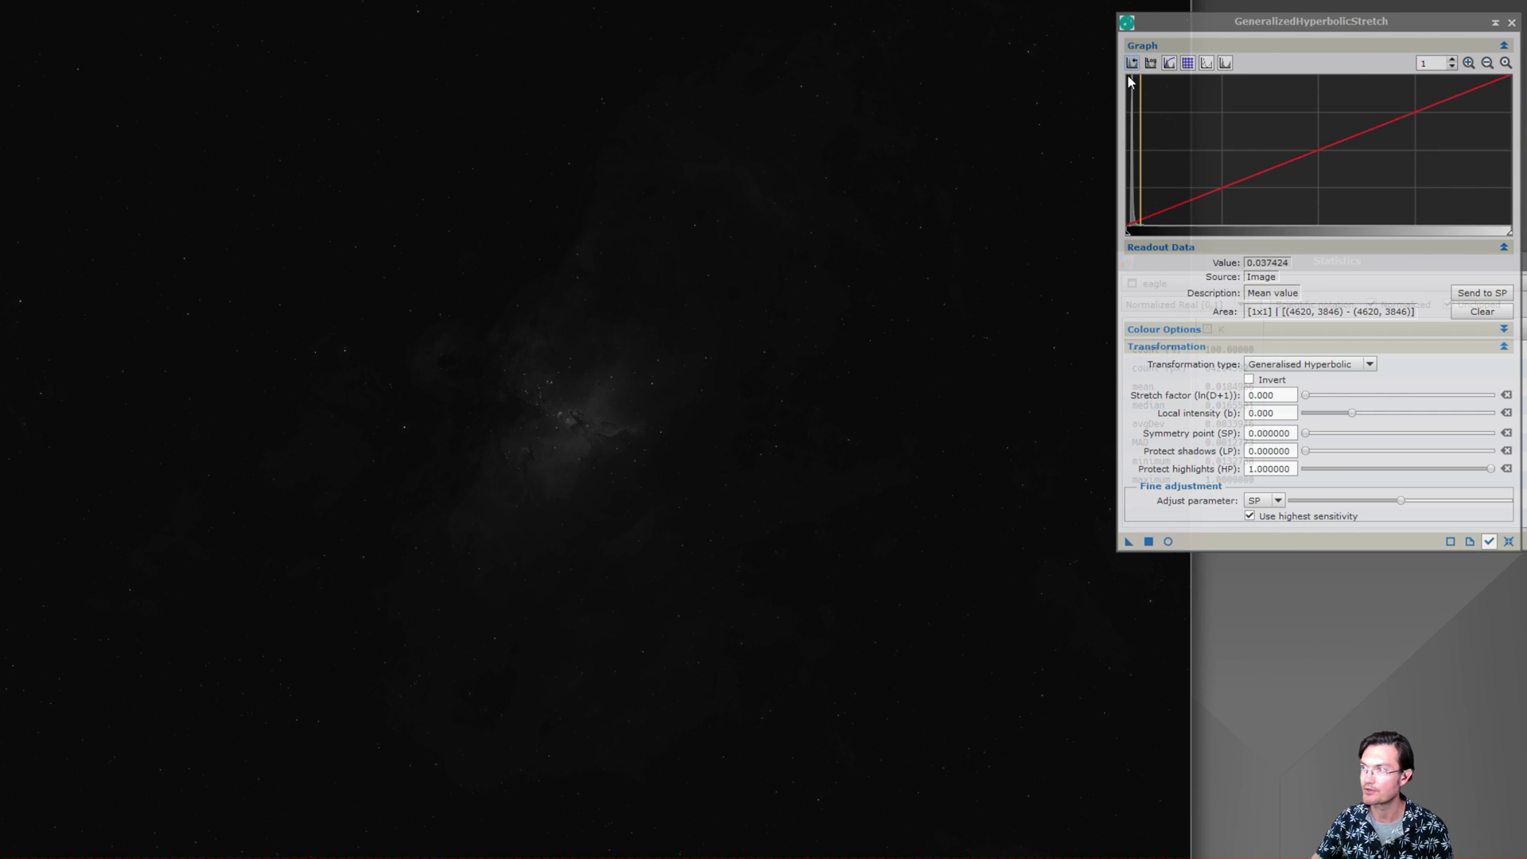
{"action": "double_click", "coordinate": [1432, 63]}
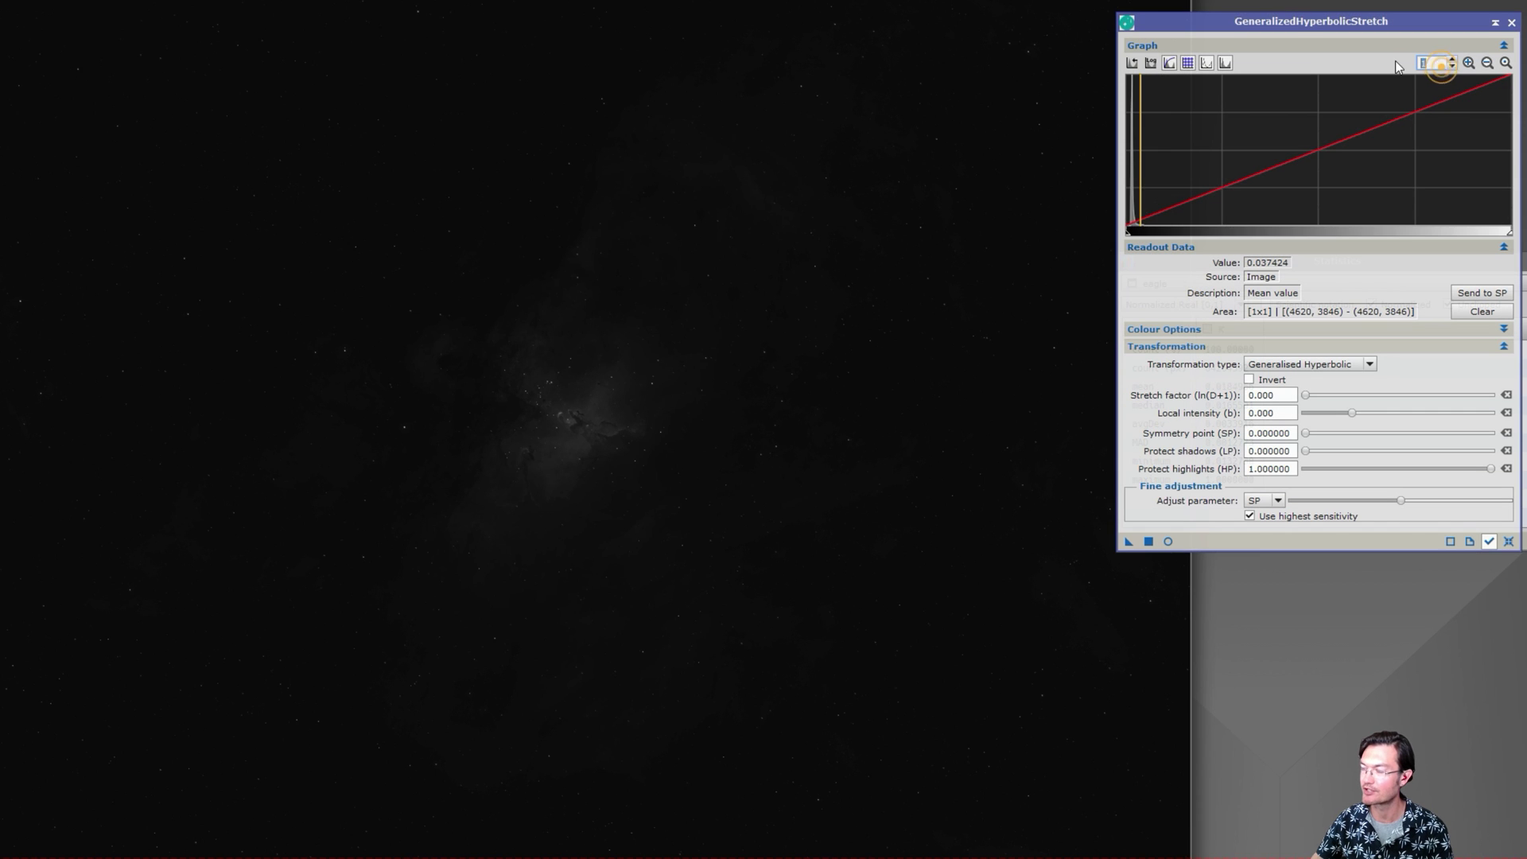
{"action": "type", "text": "36"}
{"action": "key", "text": "Return"}
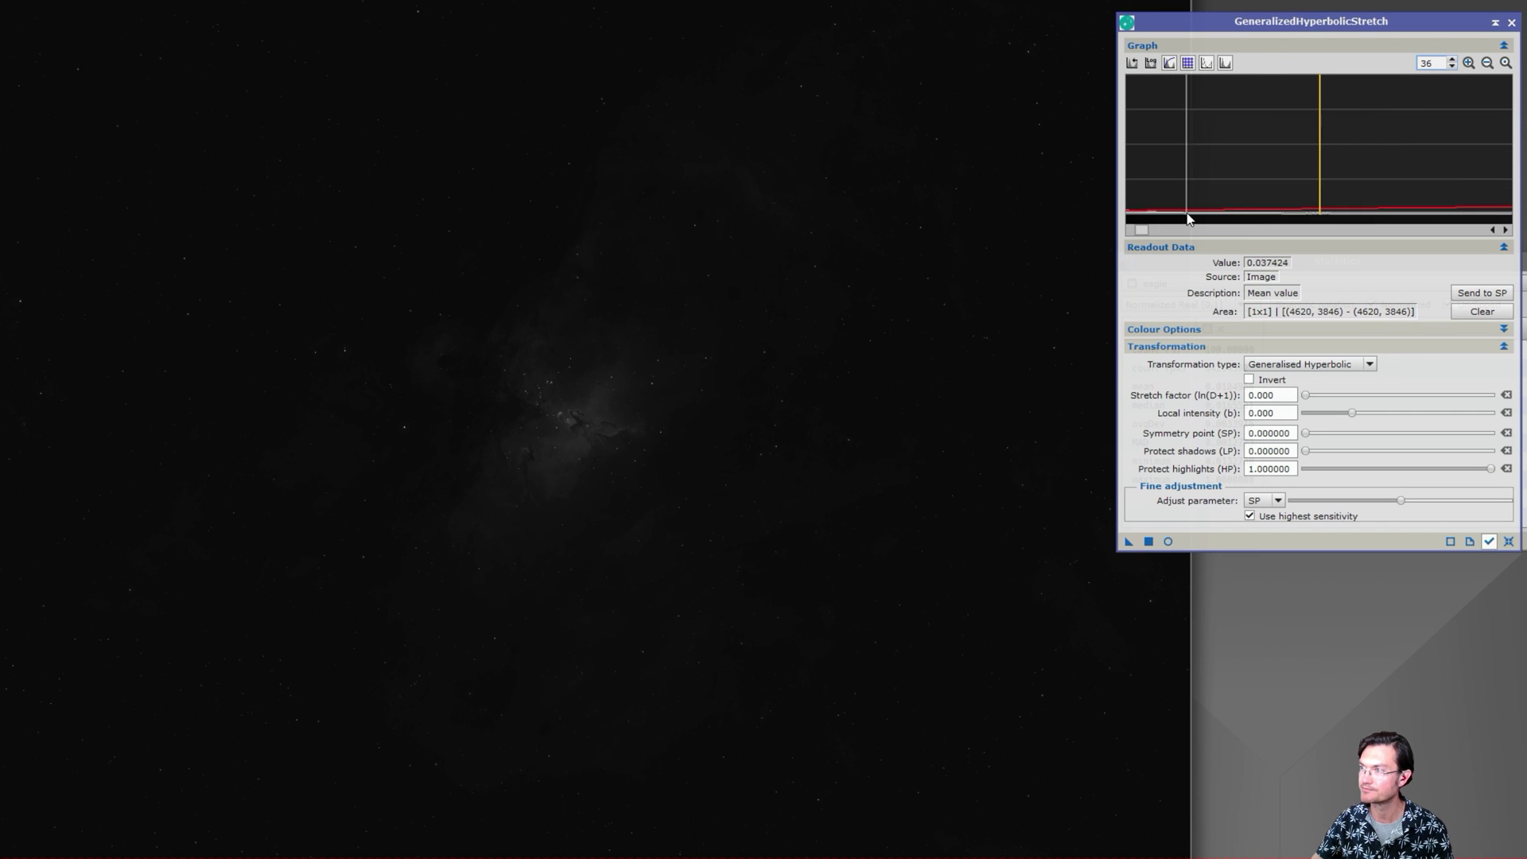
{"action": "left_click_drag", "start_coordinate": [1141, 229], "coordinate": [1102, 232]}
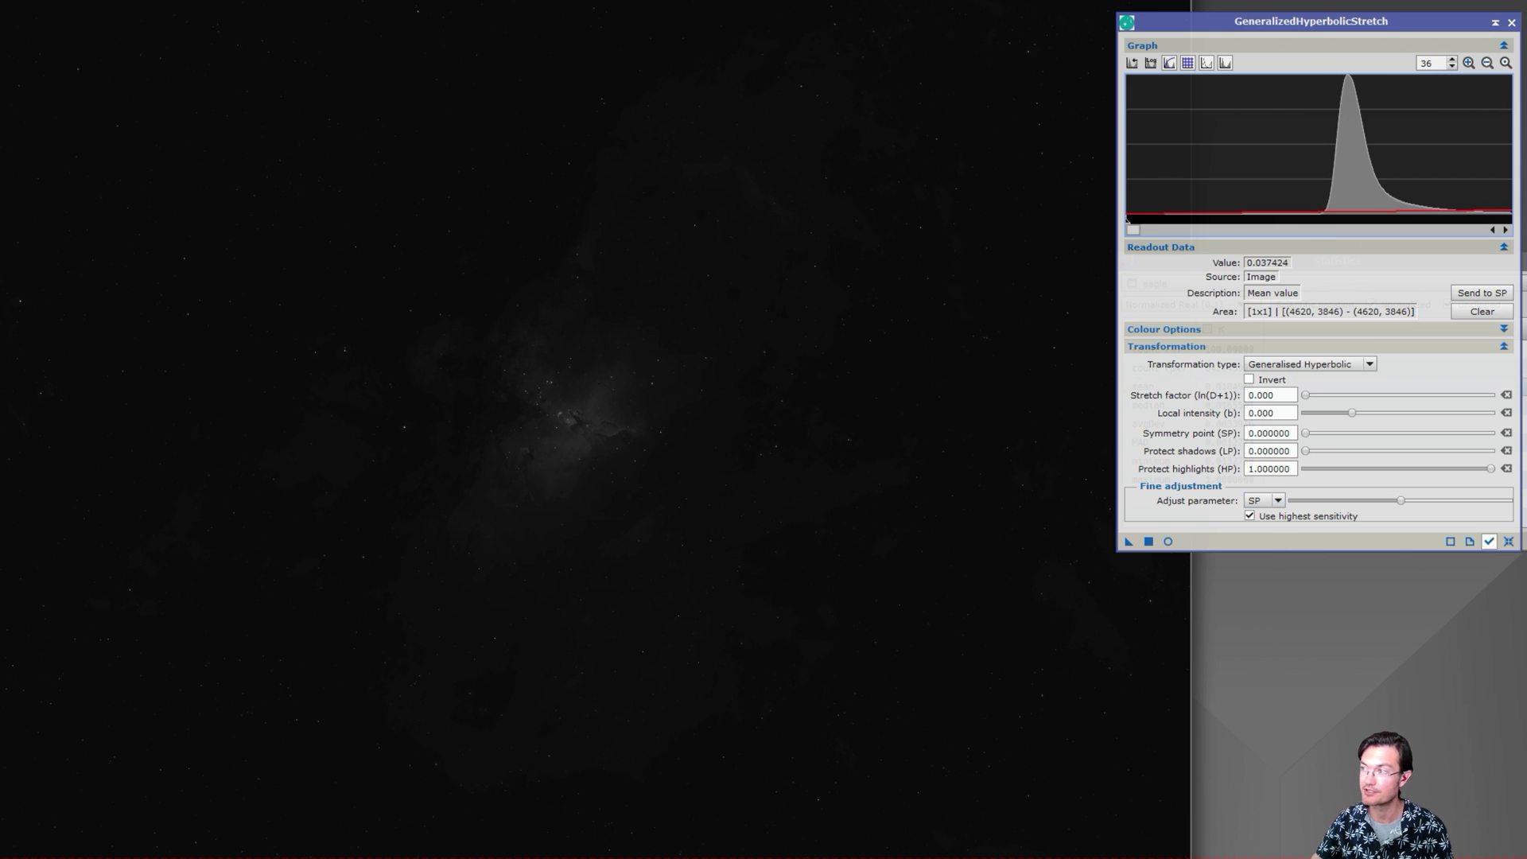
{"action": "left_click", "coordinate": [1524, 358]}
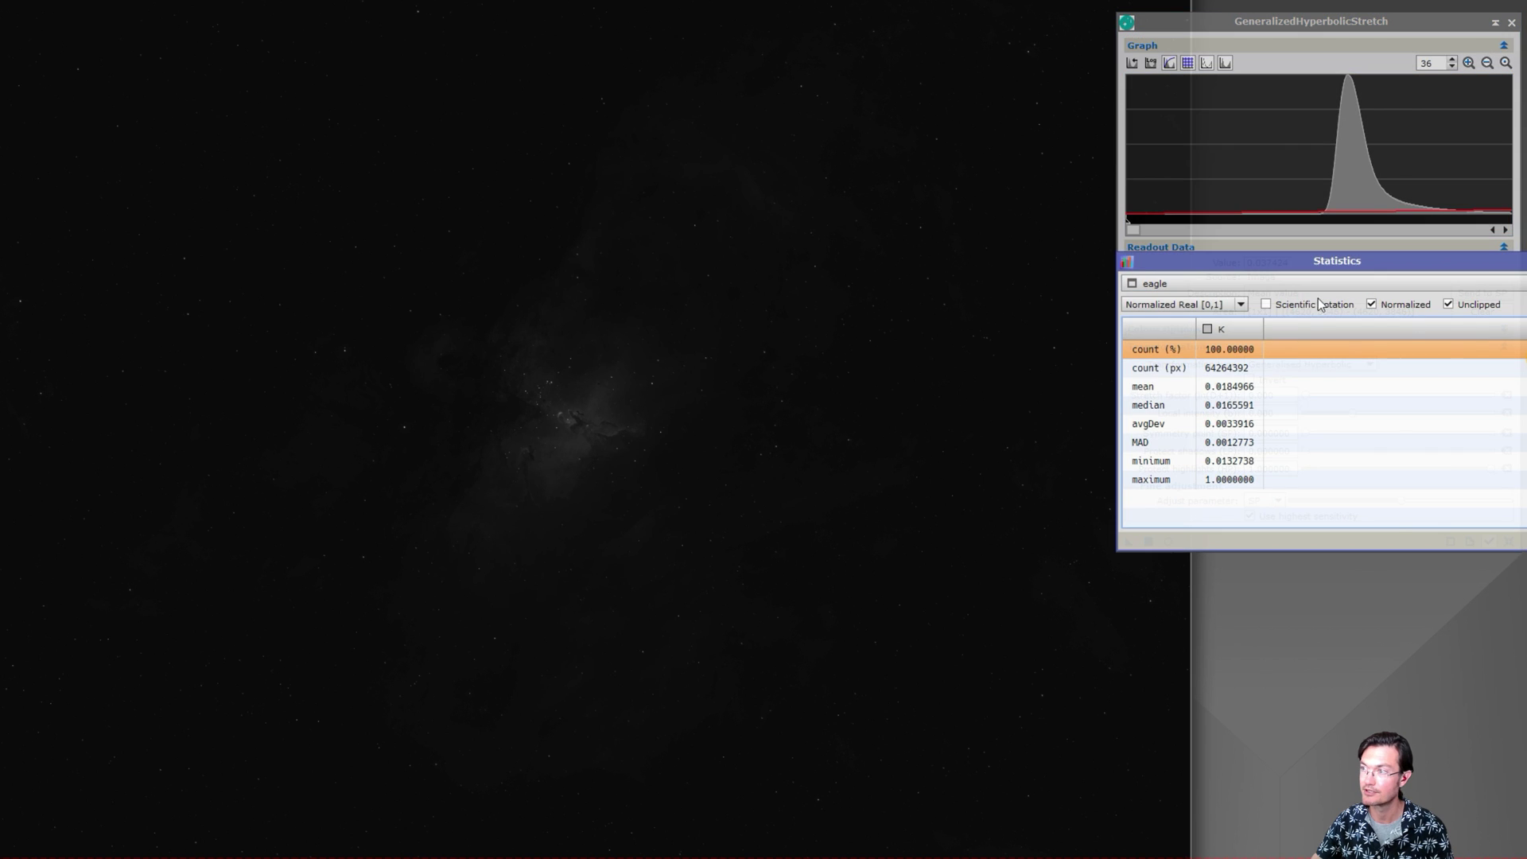
{"action": "left_click", "coordinate": [1205, 467]}
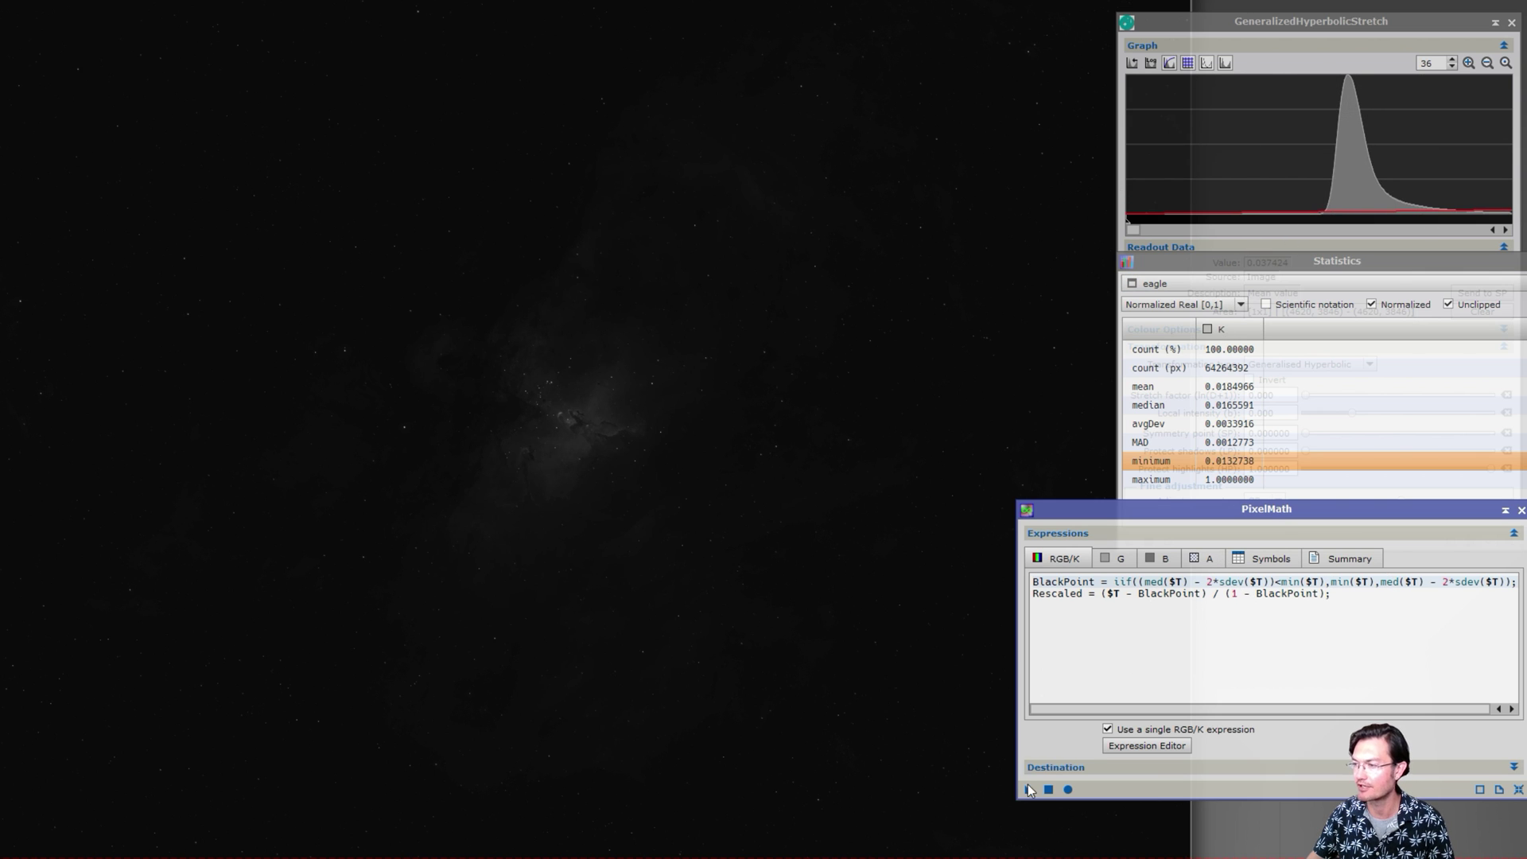
Apply the PixelMath black-point rescale to the eagle image, comparing before and after.
{"action": "left_click_drag", "start_coordinate": [1029, 793], "coordinate": [891, 672]}
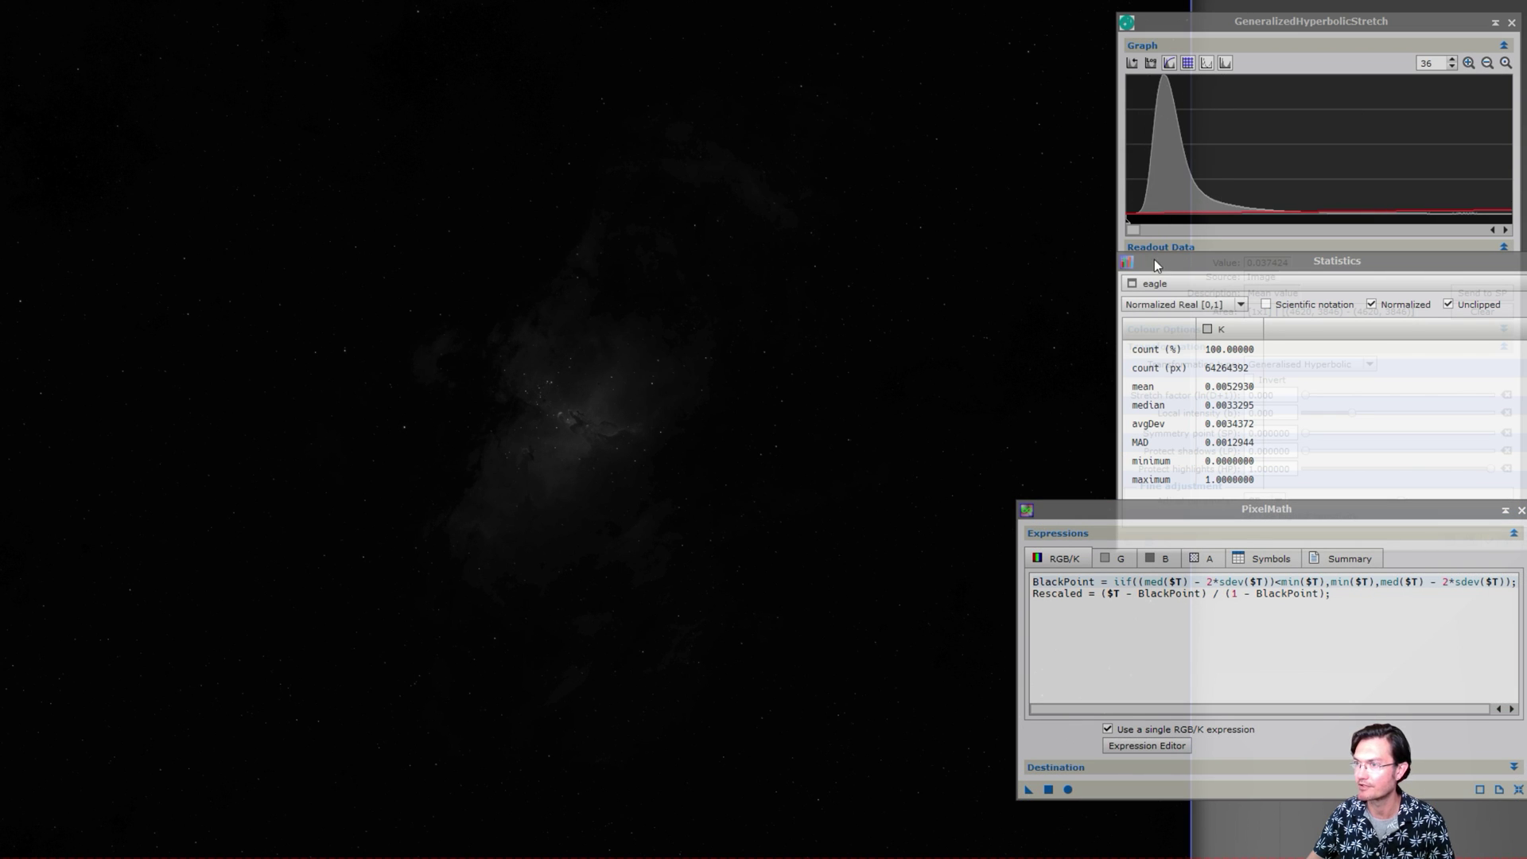
{"action": "key", "text": "ctrl+z"}
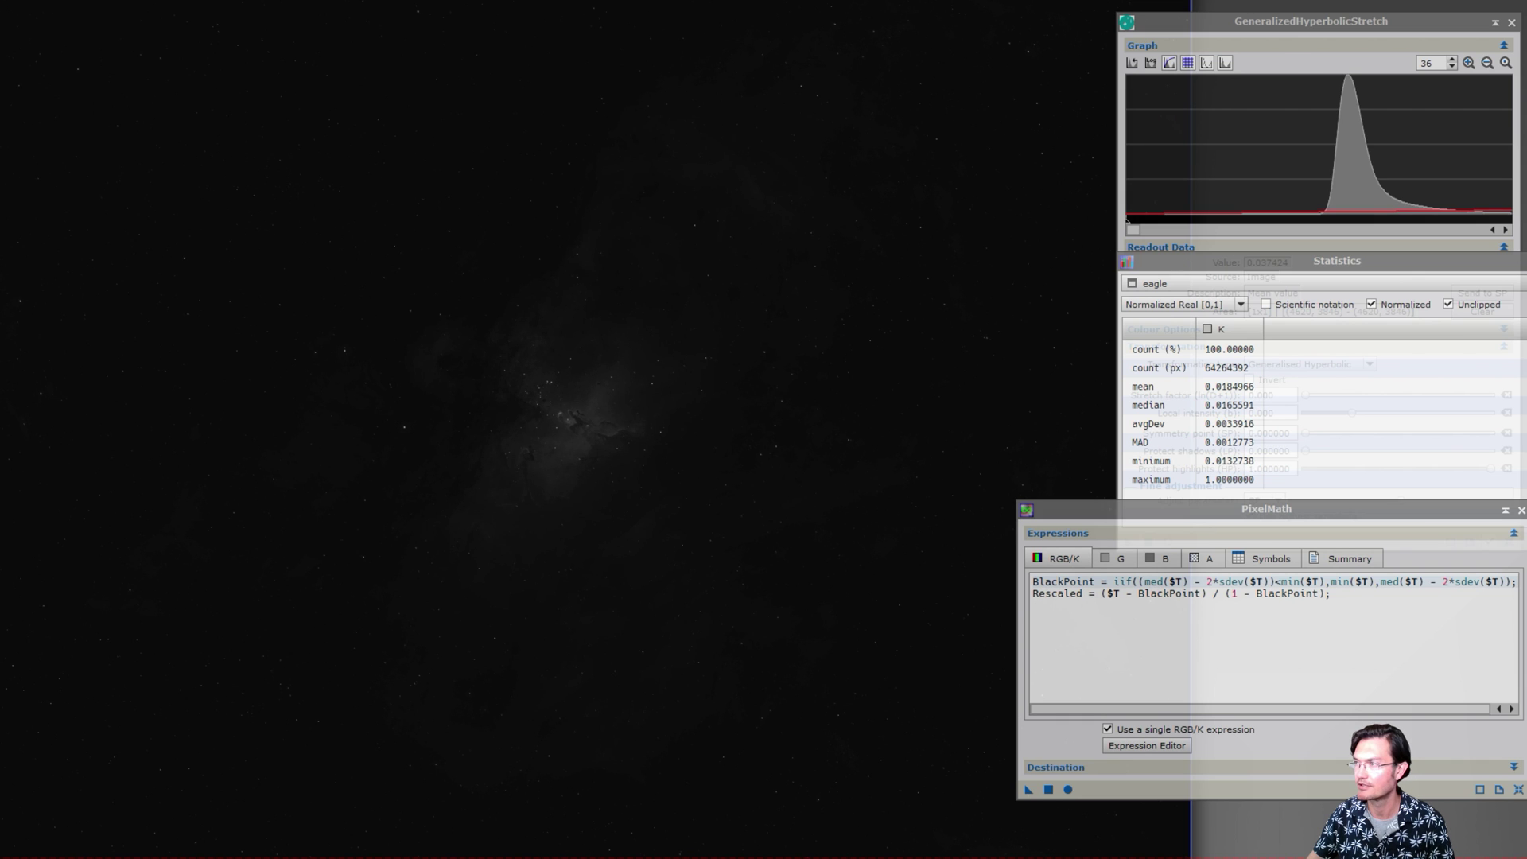
{"action": "key", "text": "ctrl+y"}
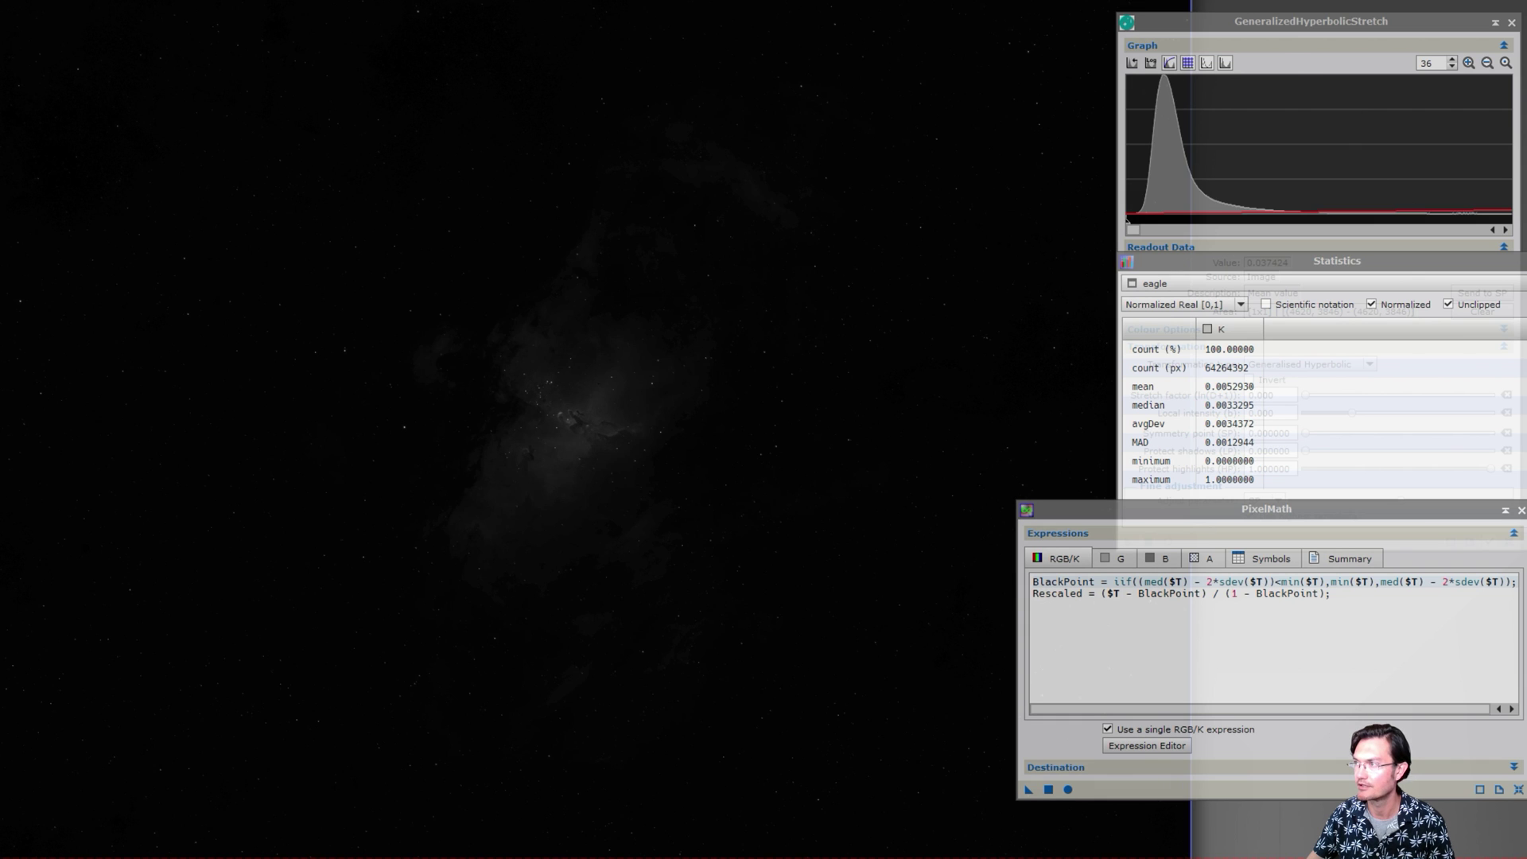
Replace the black-point expression with the saved logarithmic median-stretch PixelMath expression.
{"action": "left_click", "coordinate": [1520, 510]}
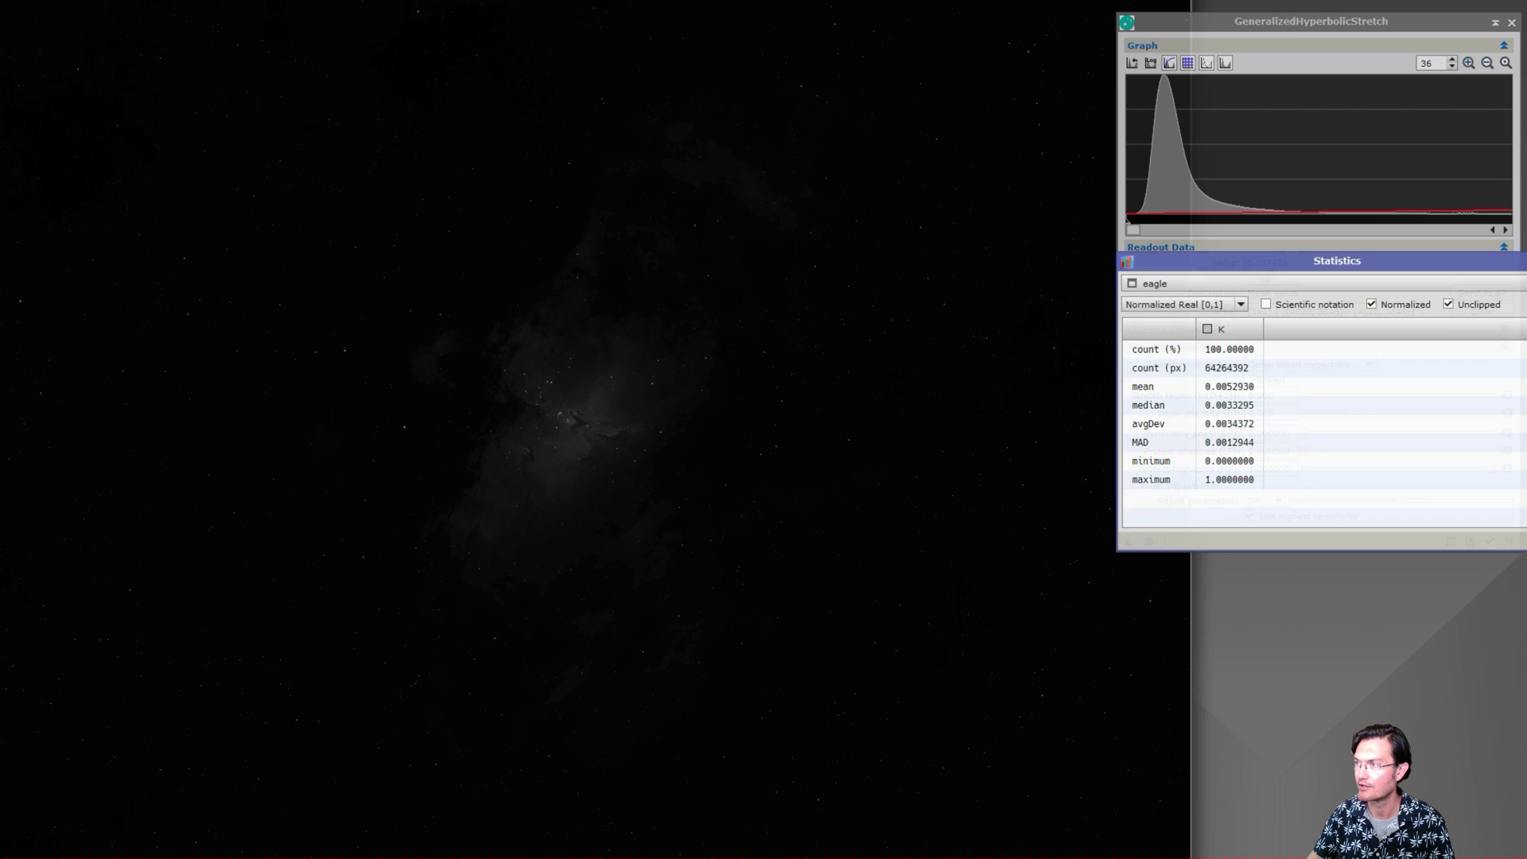
{"action": "double_click", "coordinate": [1212, 520]}
{"action": "left_click_drag", "start_coordinate": [1221, 510], "coordinate": [1218, 497]}
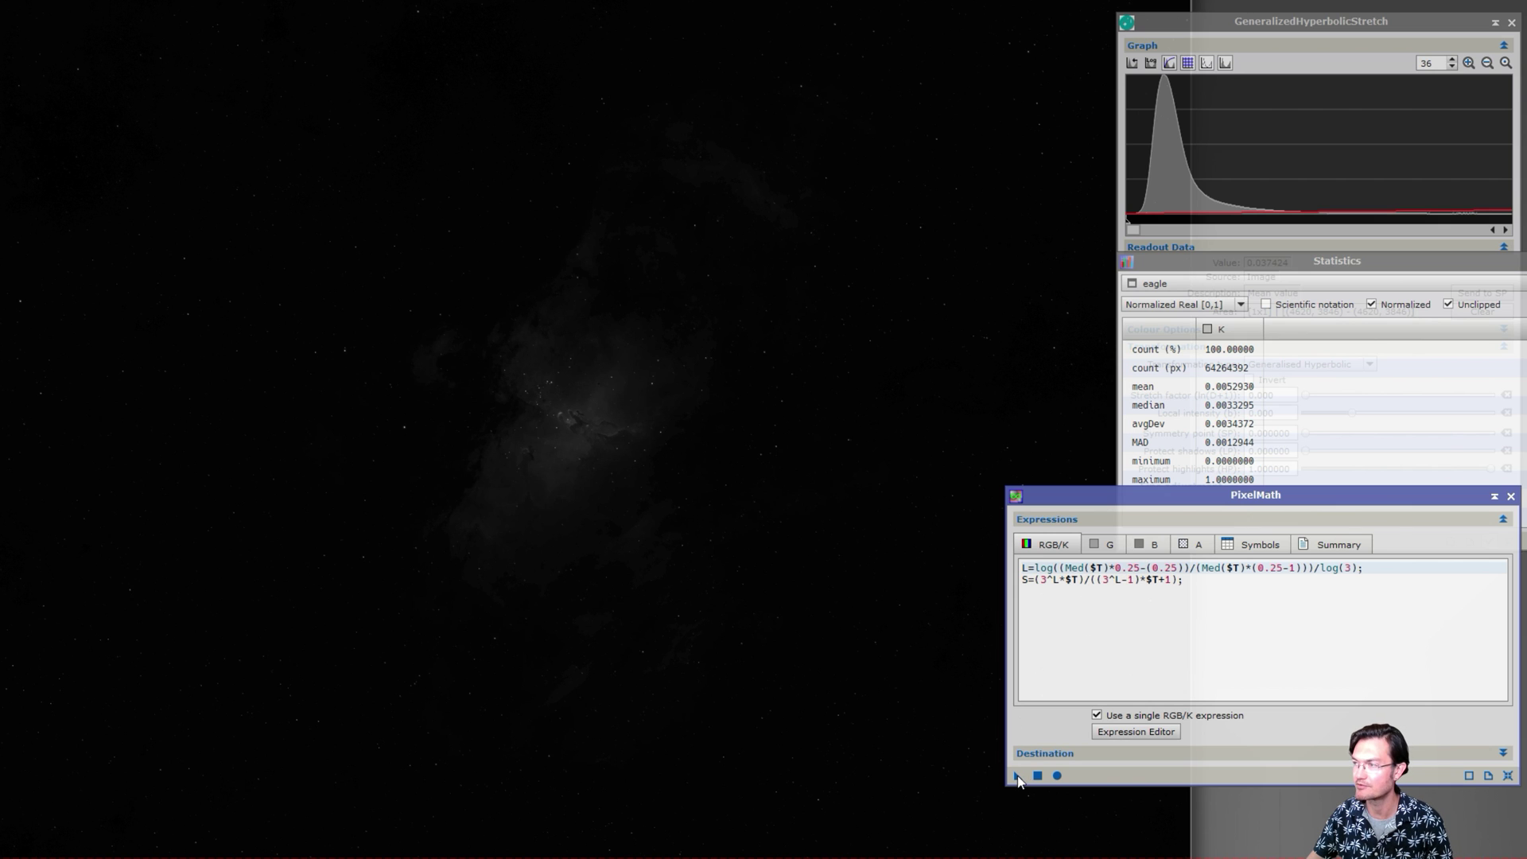
{"action": "left_click_drag", "start_coordinate": [1018, 781], "coordinate": [738, 458]}
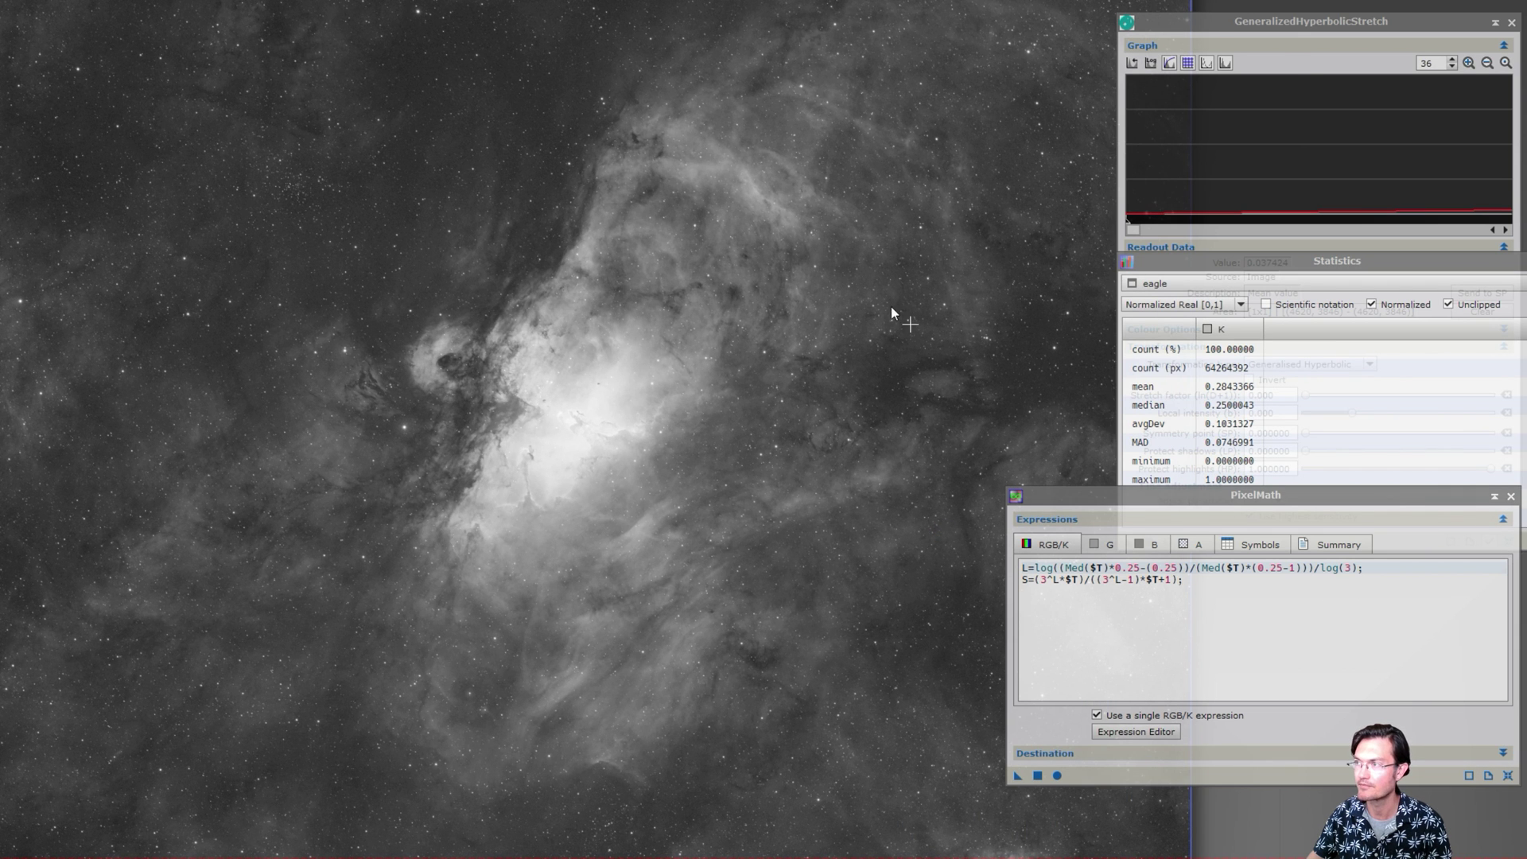
{"action": "left_click", "coordinate": [1444, 62]}
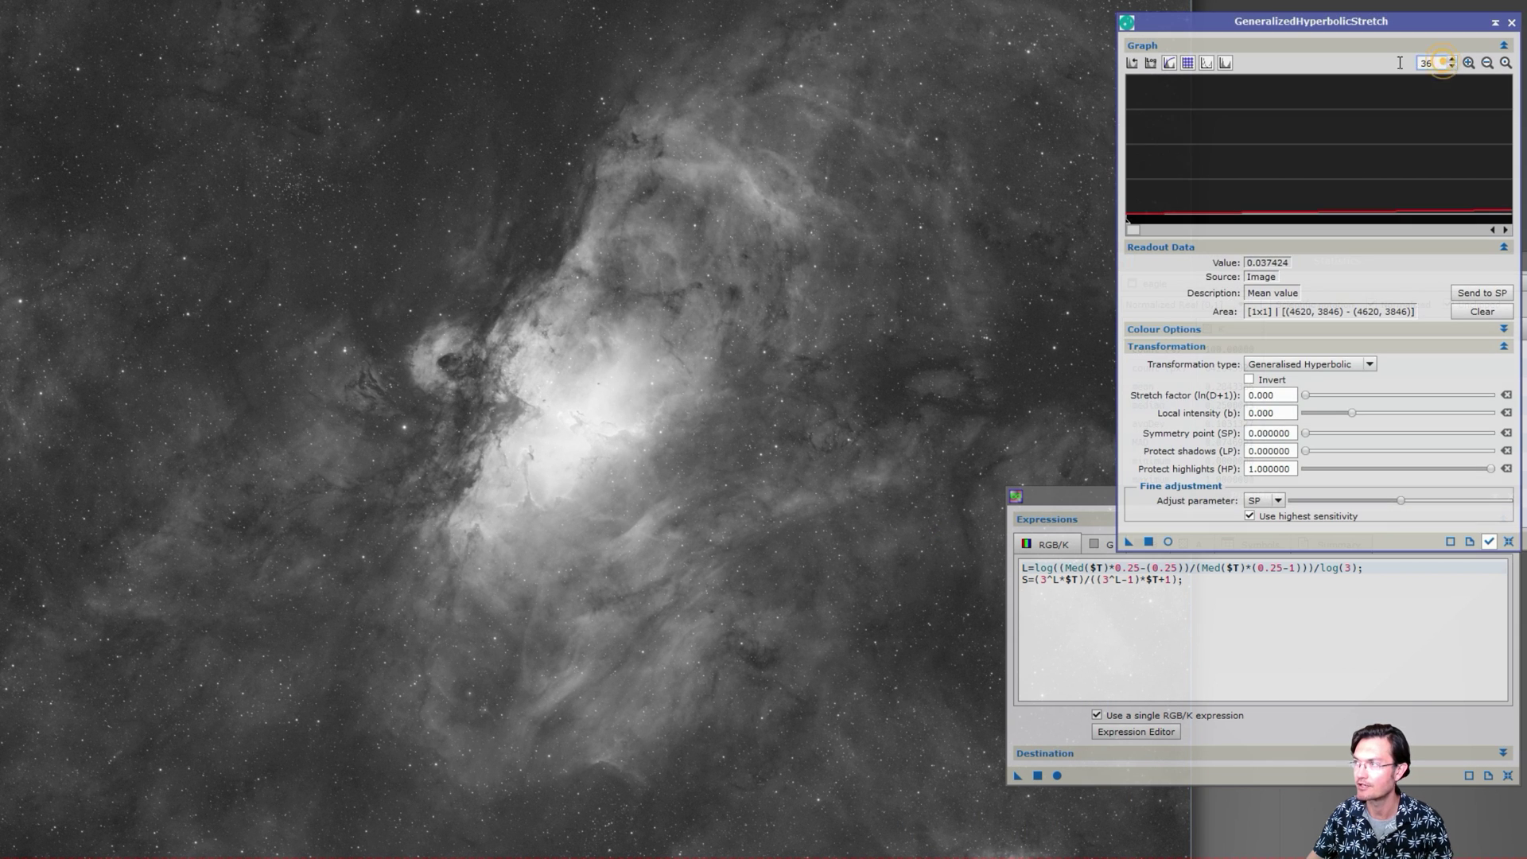
{"action": "key", "text": "BackSpace"}
{"action": "key", "text": "BackSpace"}
{"action": "type", "text": "1"}
{"action": "key", "text": "Return"}
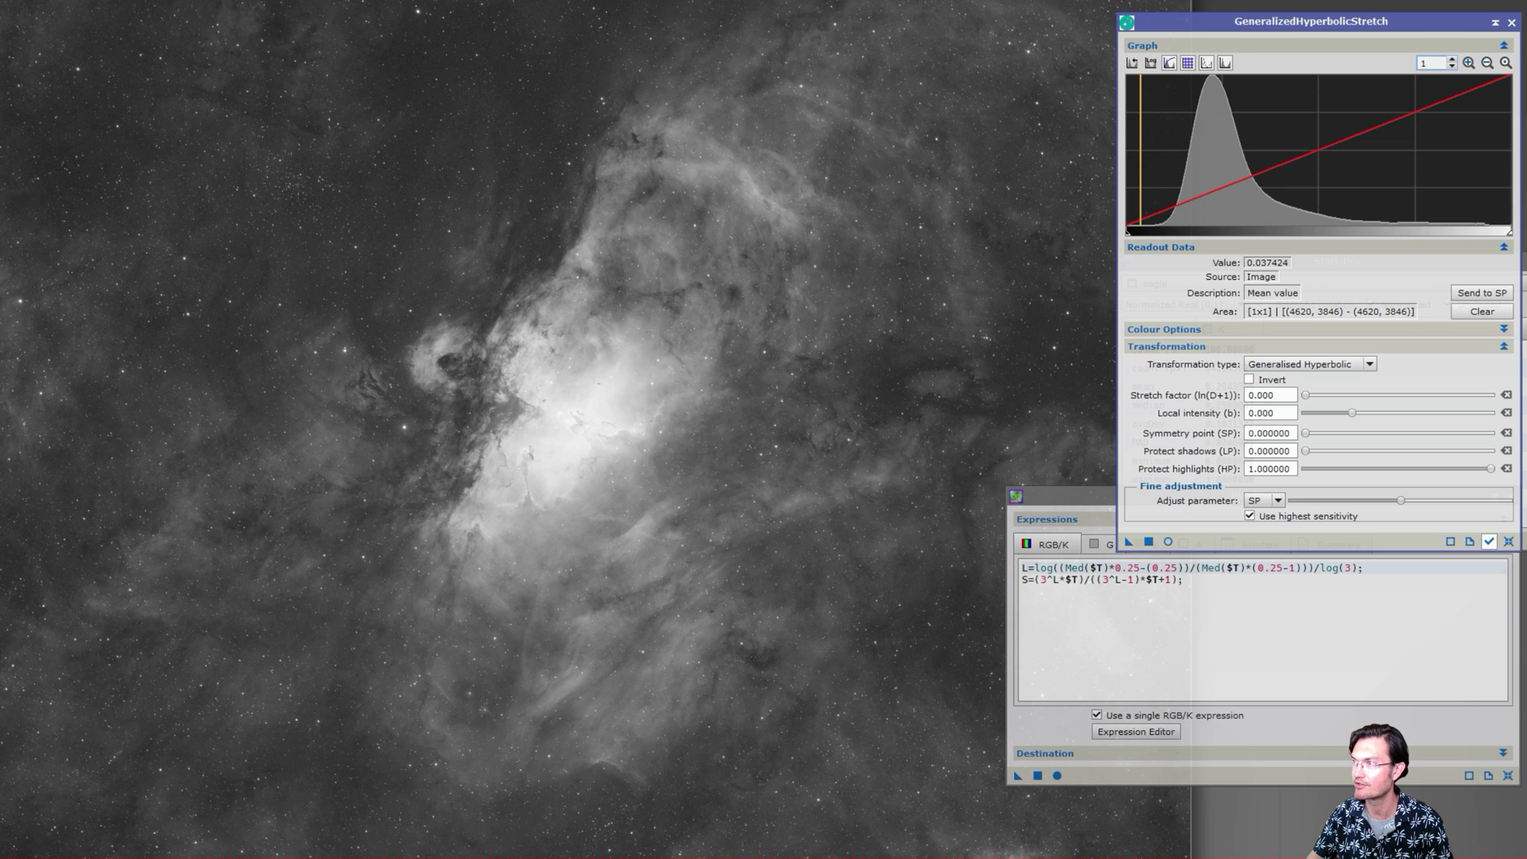
{"action": "key", "text": "ctrl+z"}
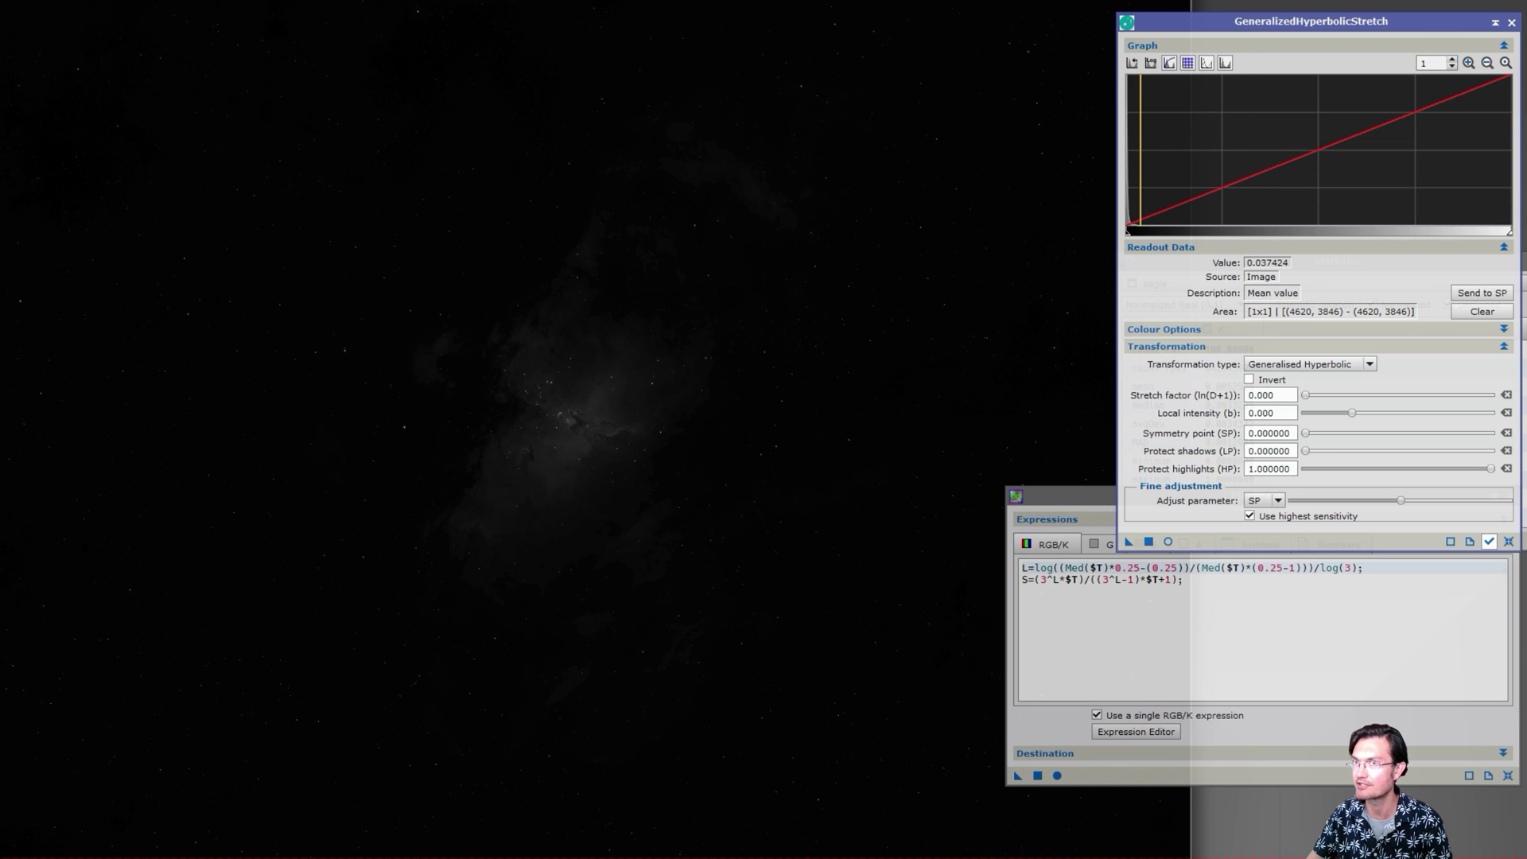
{"action": "key", "text": "ctrl+y"}
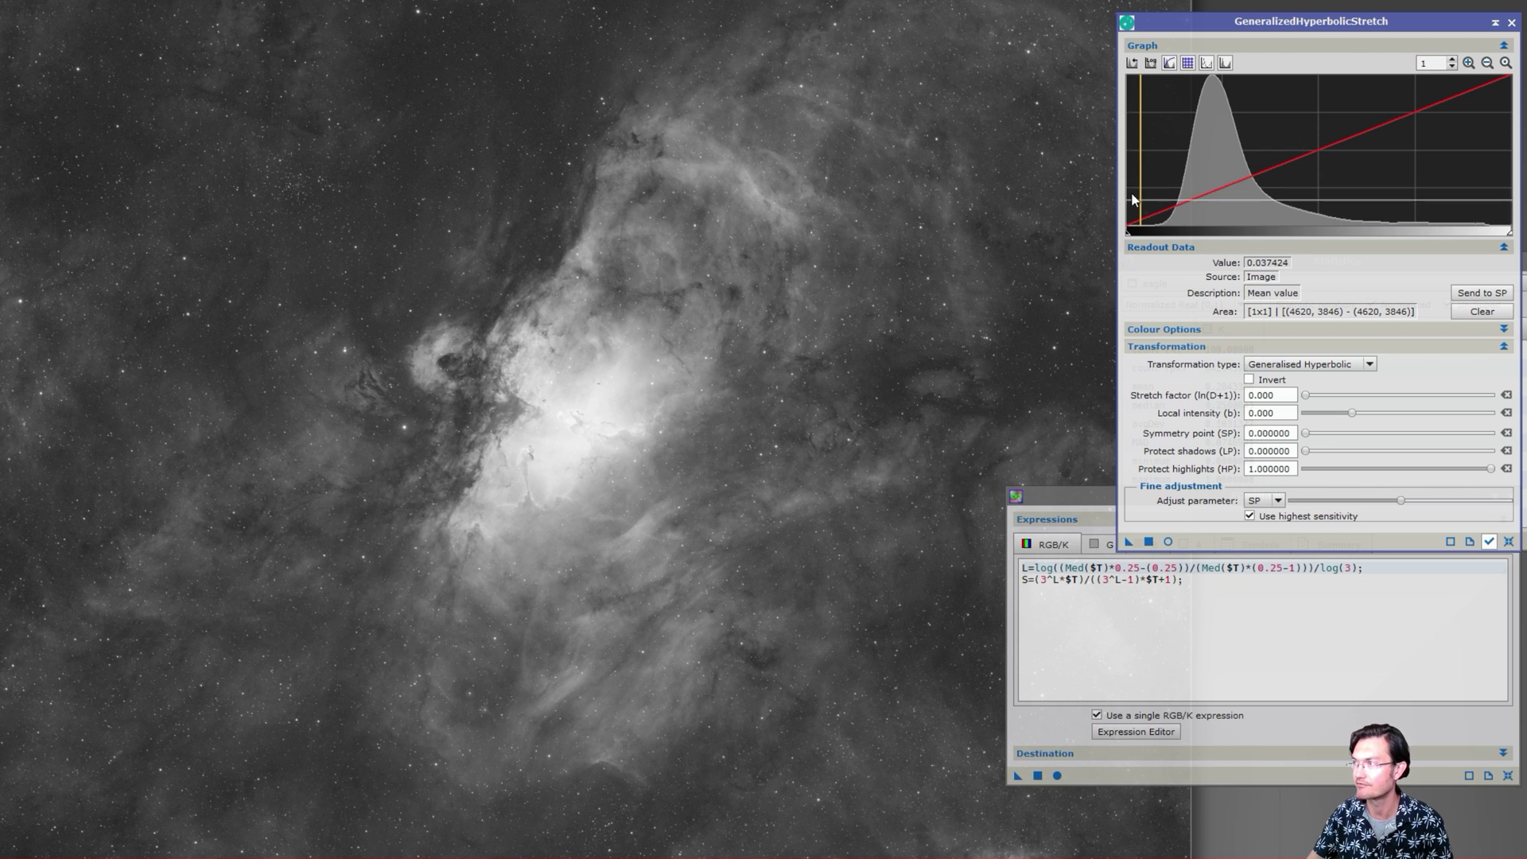
Rescale the eagle image with $T/max($T) in PixelMath, then close PixelMath.
{"action": "left_click", "coordinate": [1266, 733]}
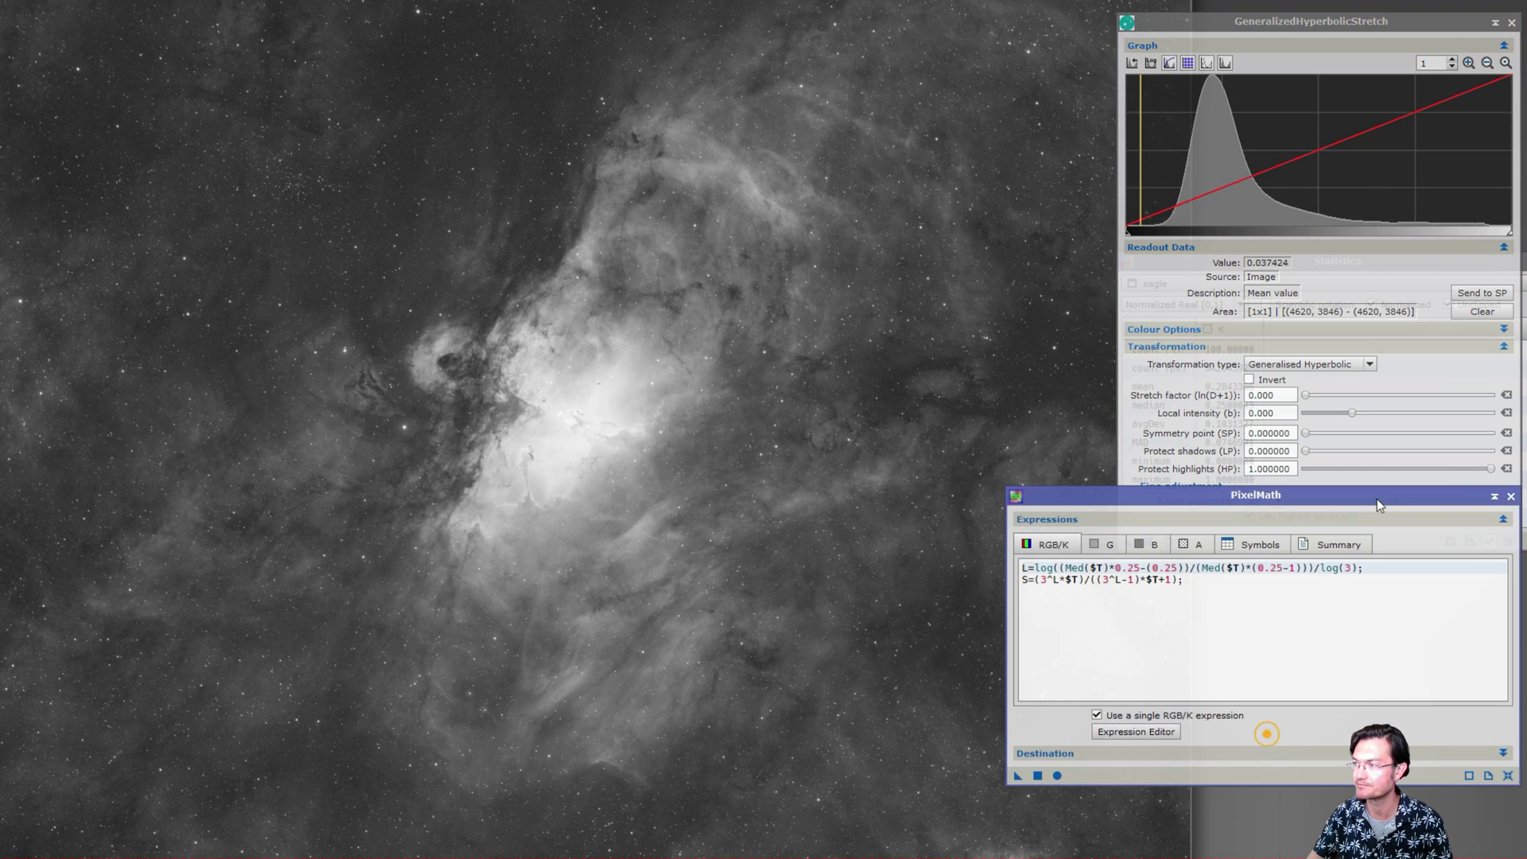
{"action": "left_click", "coordinate": [1510, 496]}
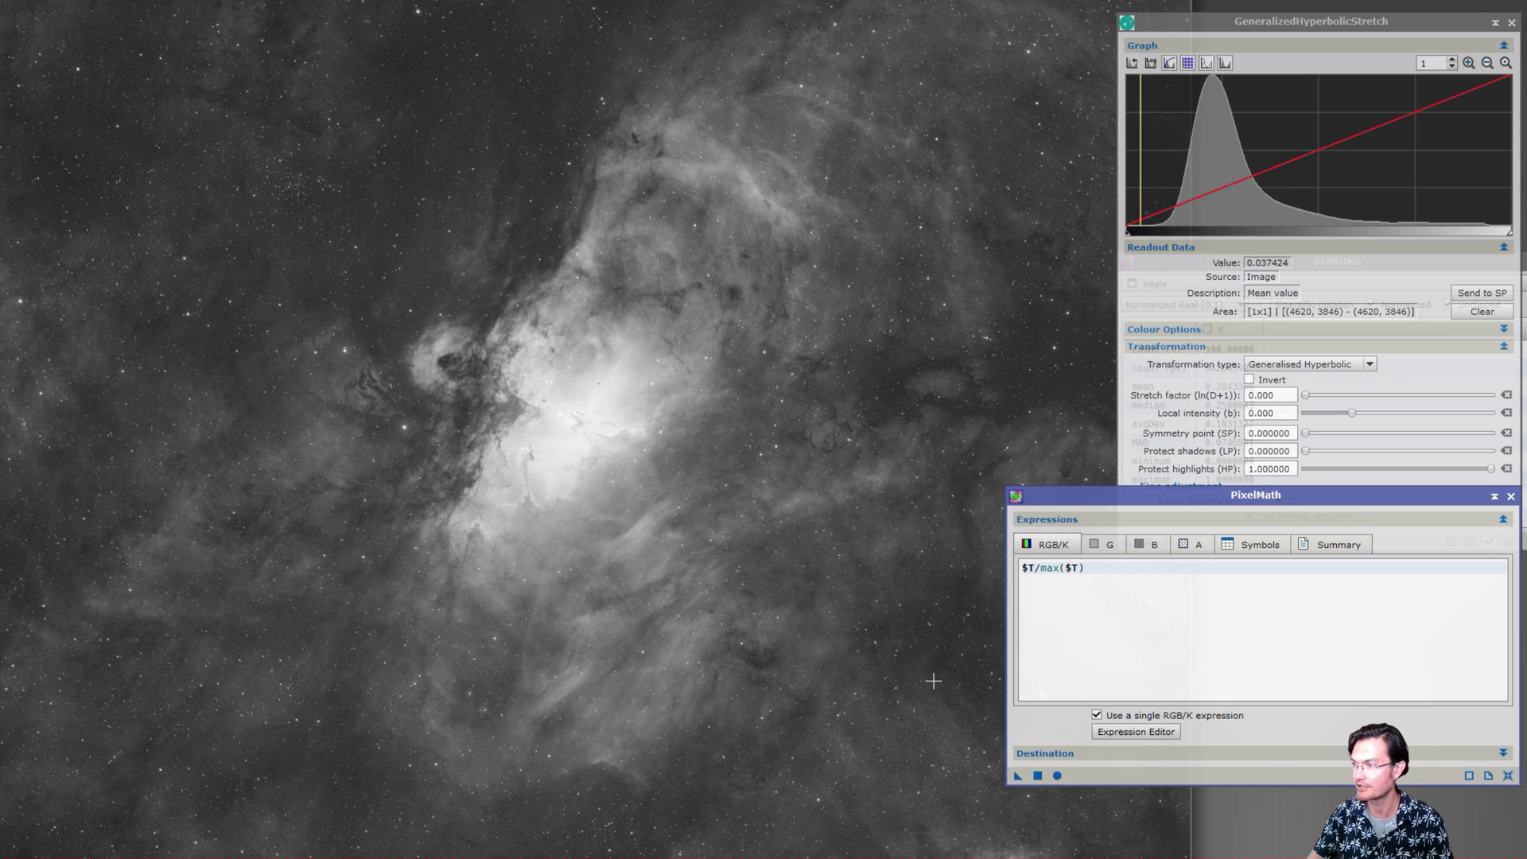
{"action": "left_click_drag", "start_coordinate": [1016, 776], "coordinate": [755, 498]}
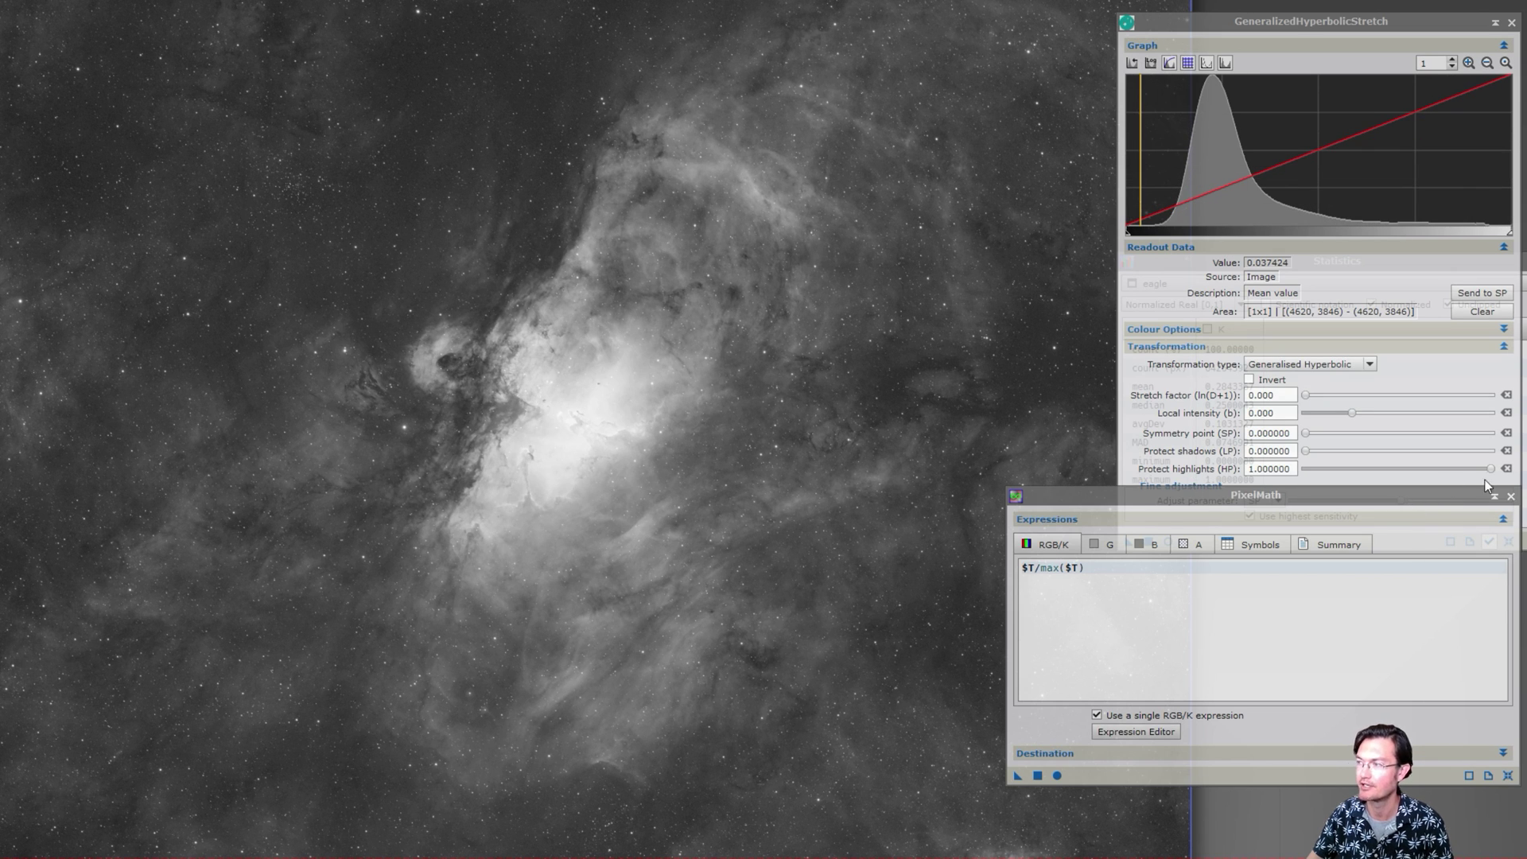
{"action": "left_click", "coordinate": [1510, 496]}
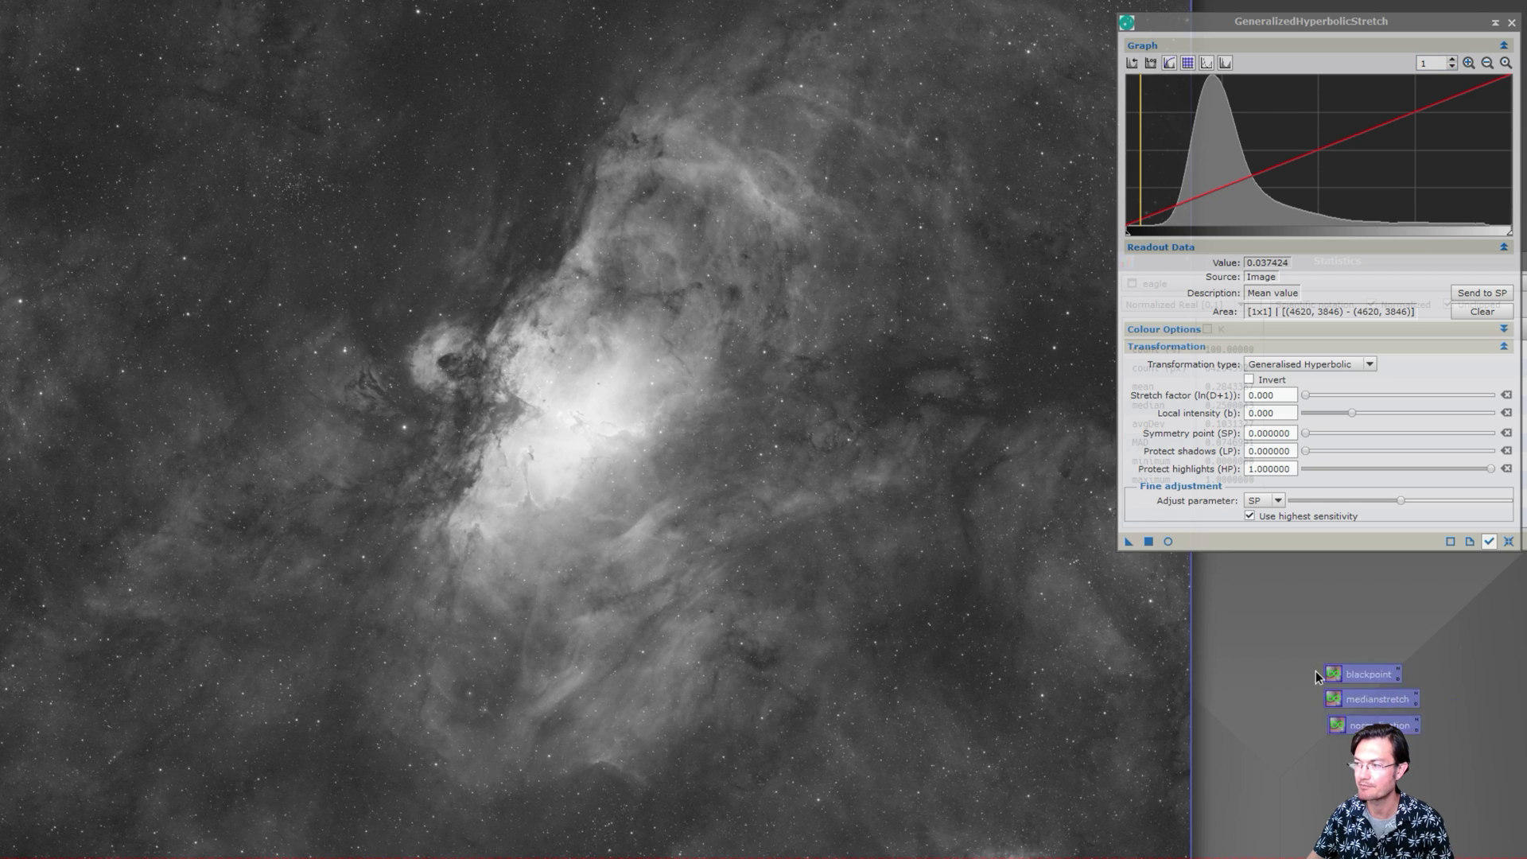
Apply the saved blackpoint and medianstretch icons to the eagle image, then select the normalization icon.
{"action": "left_click", "coordinate": [1416, 654]}
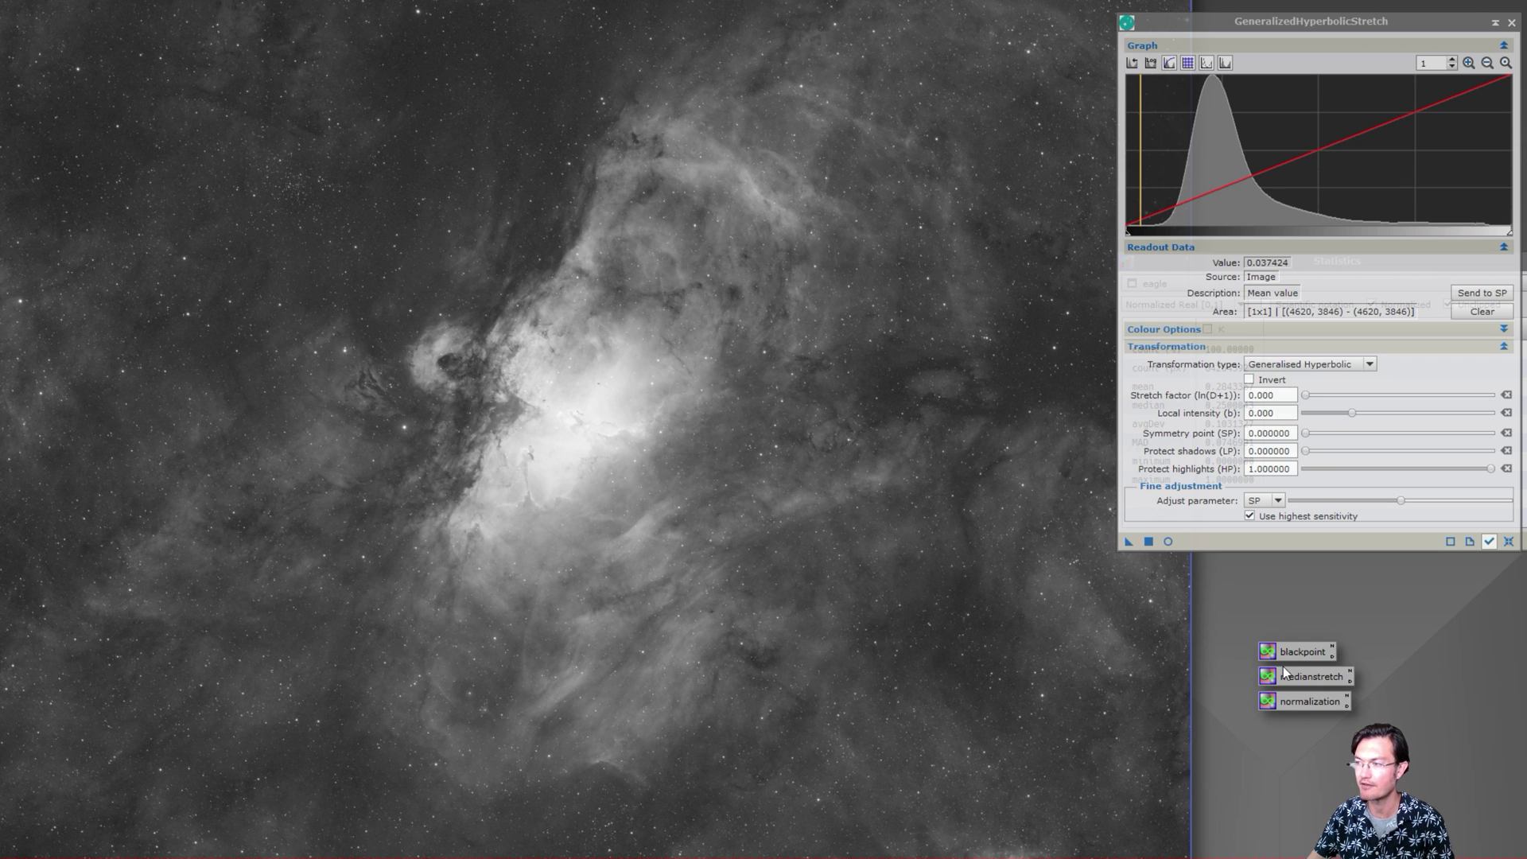
{"action": "left_click_drag", "start_coordinate": [1282, 656], "coordinate": [952, 580]}
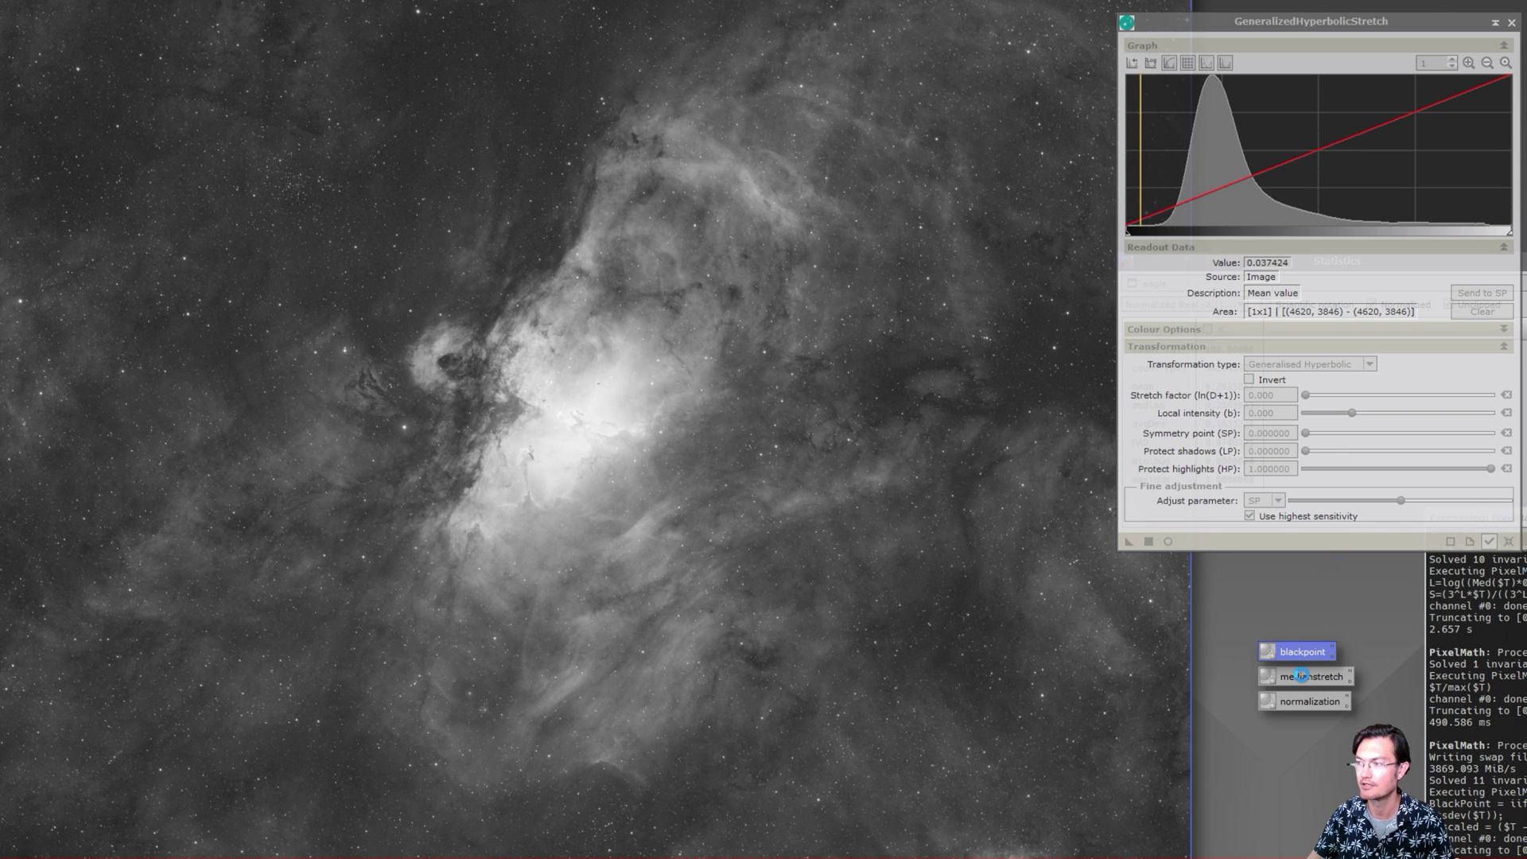
{"action": "left_click_drag", "start_coordinate": [1301, 676], "coordinate": [717, 543]}
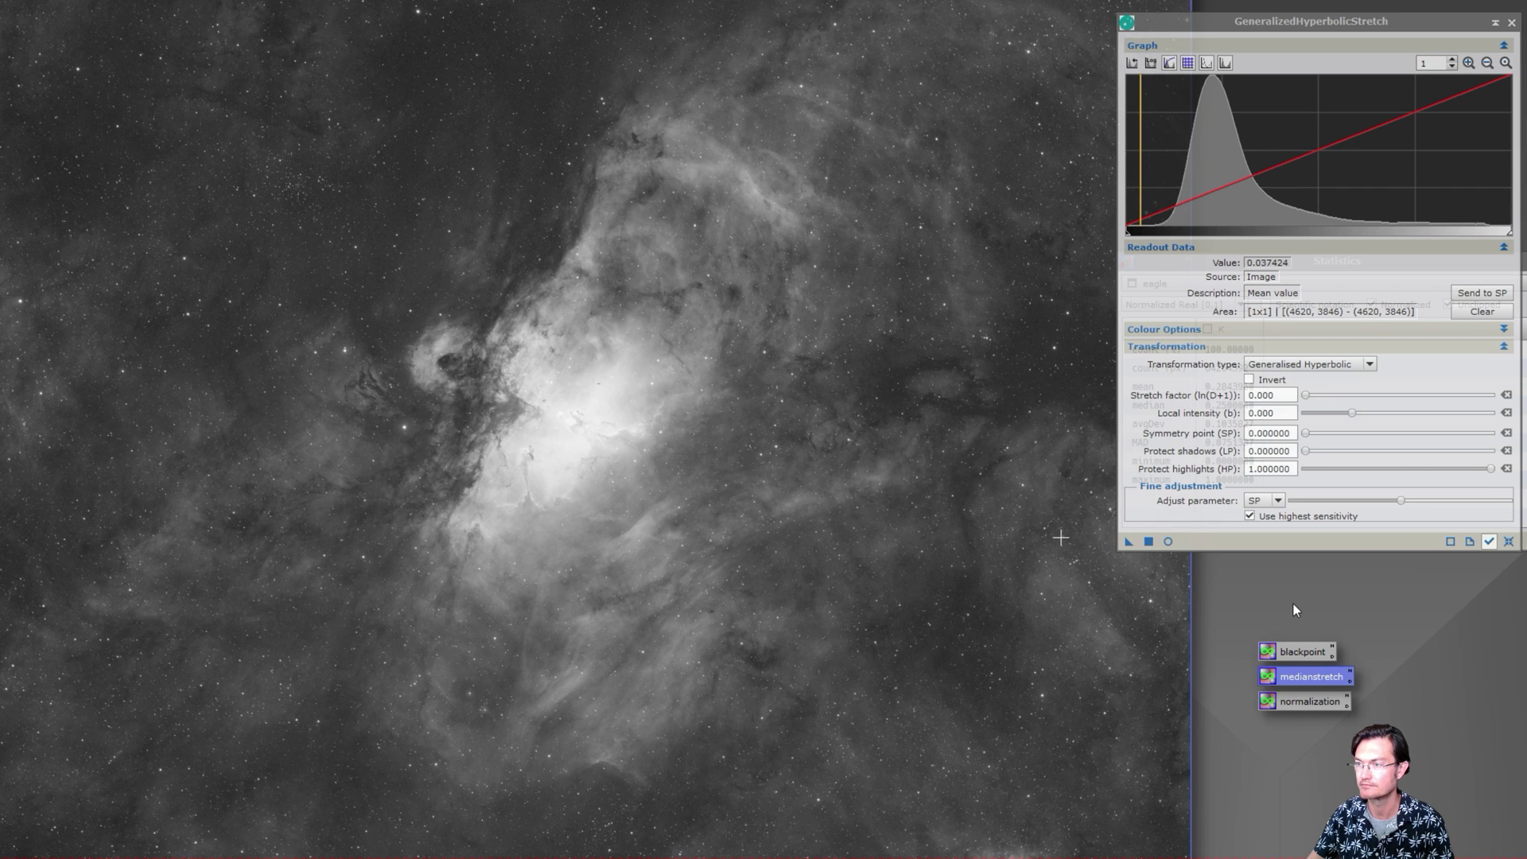
{"action": "left_click", "coordinate": [1298, 701]}
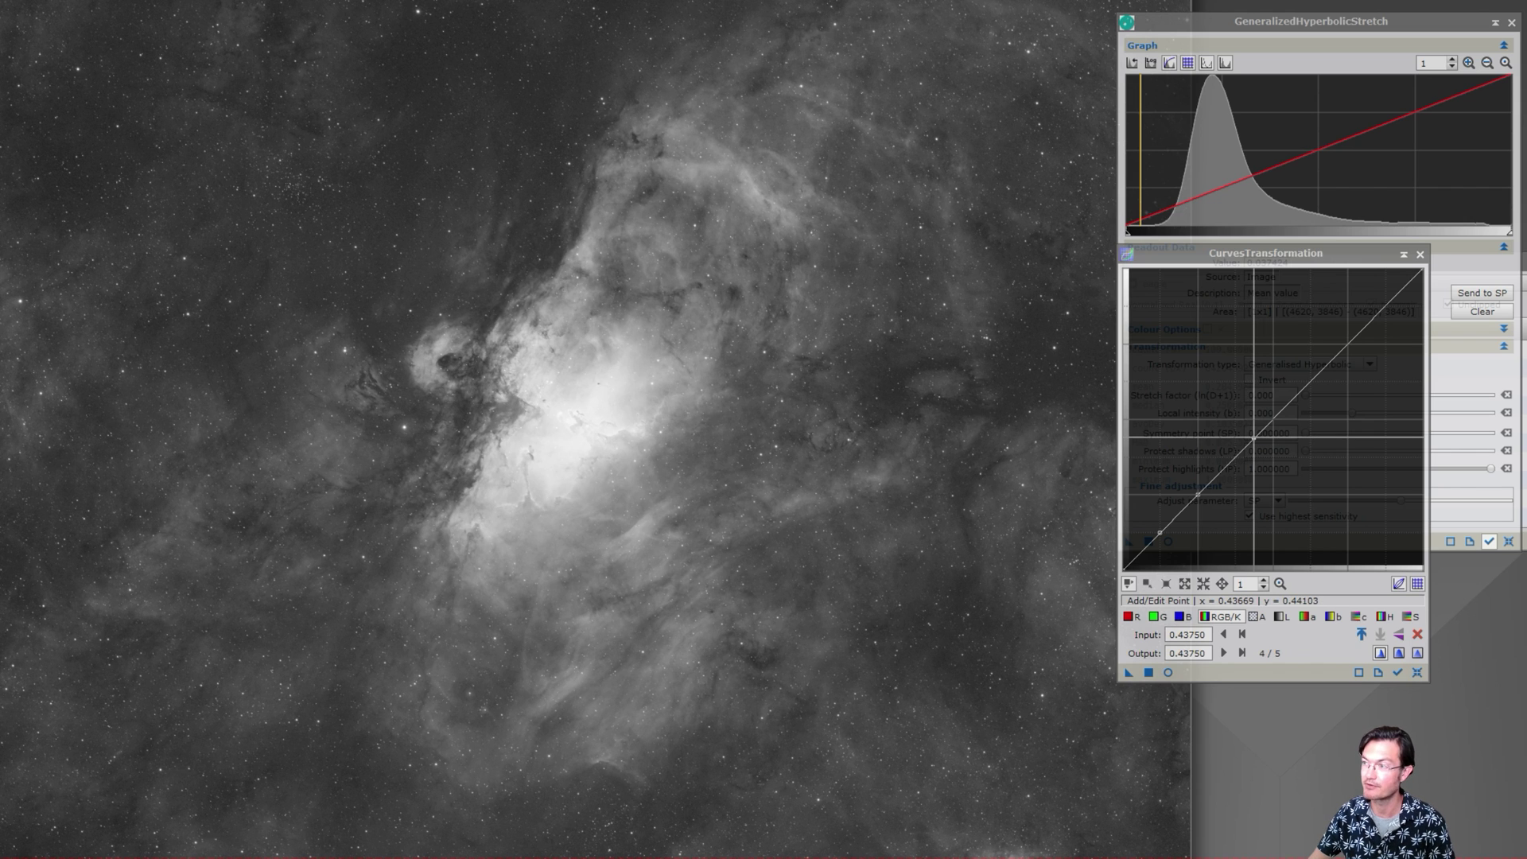
Raise the CurvesTransformation midtone point slightly and apply the curve to the eagle image.
{"action": "left_click_drag", "start_coordinate": [1253, 438], "coordinate": [1256, 410]}
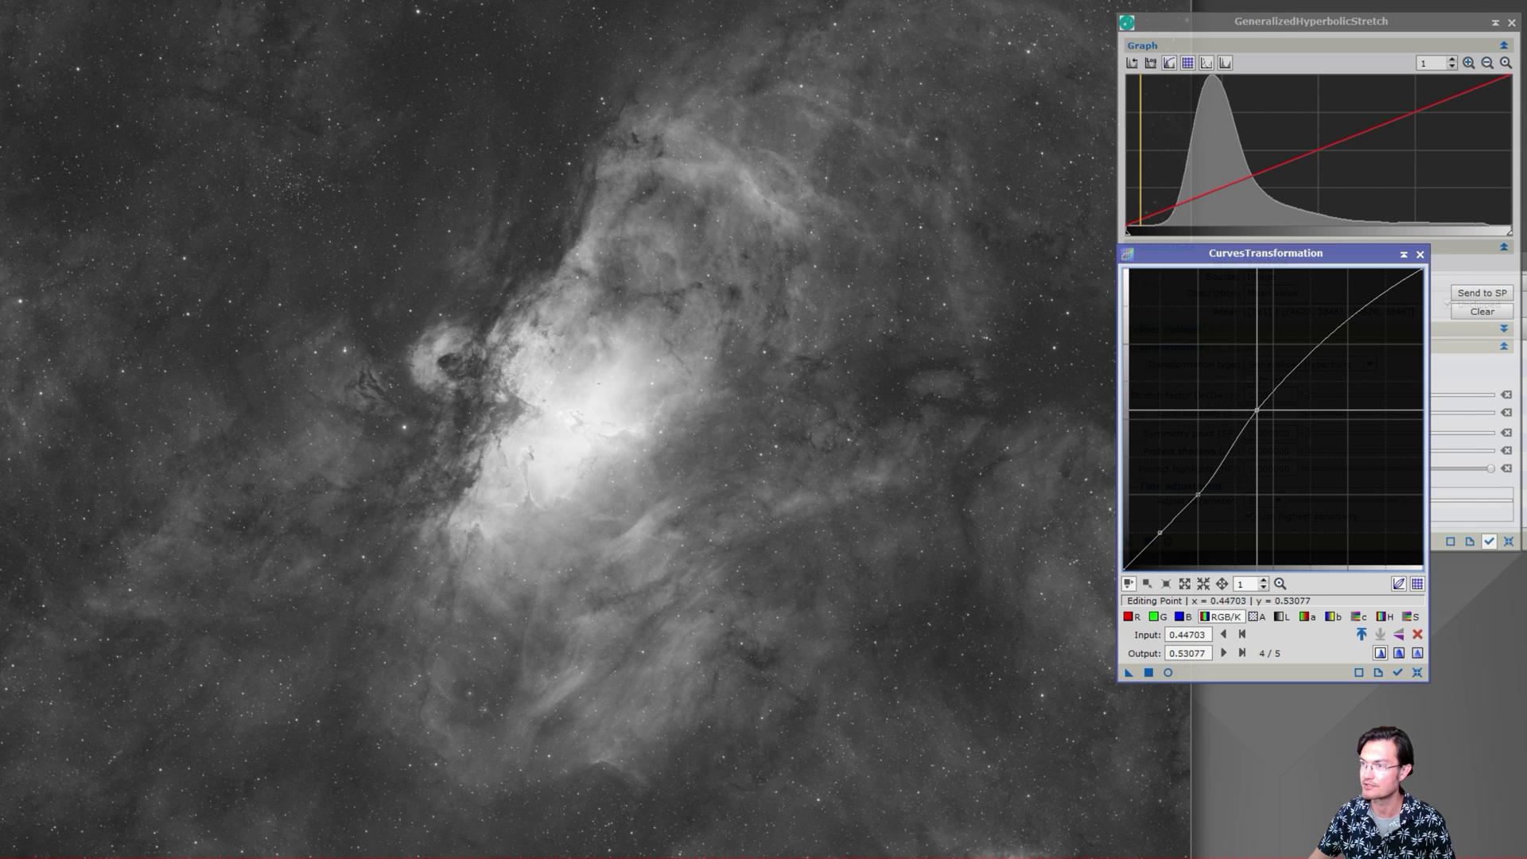
{"action": "left_click_drag", "start_coordinate": [1124, 672], "coordinate": [886, 609]}
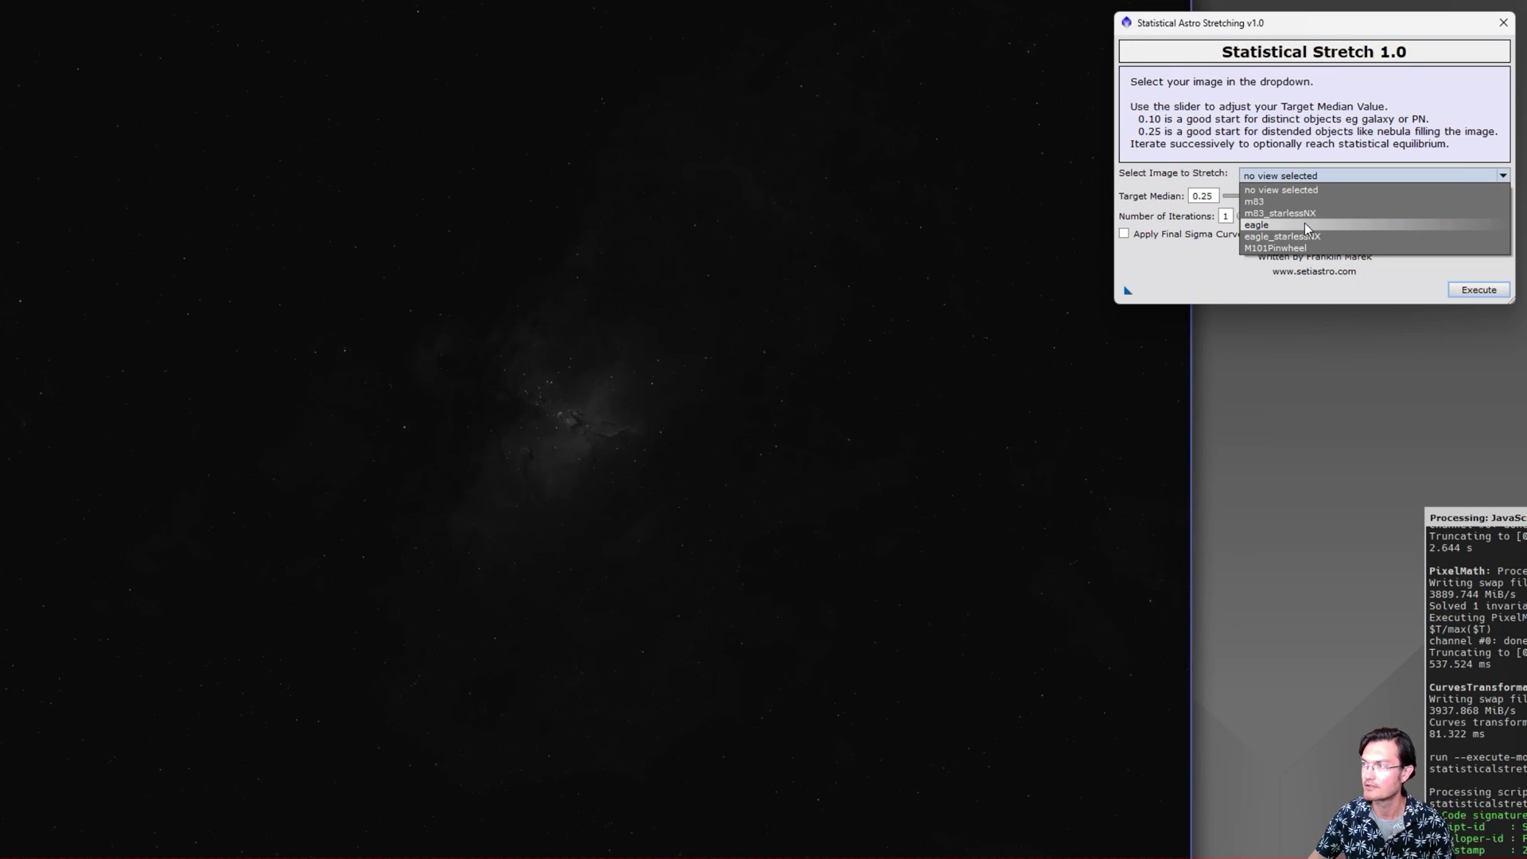
Run Statistical Stretch on eagle with 2 iterations and the final sigma curves boost at 0.10.
{"action": "left_click", "coordinate": [1304, 223]}
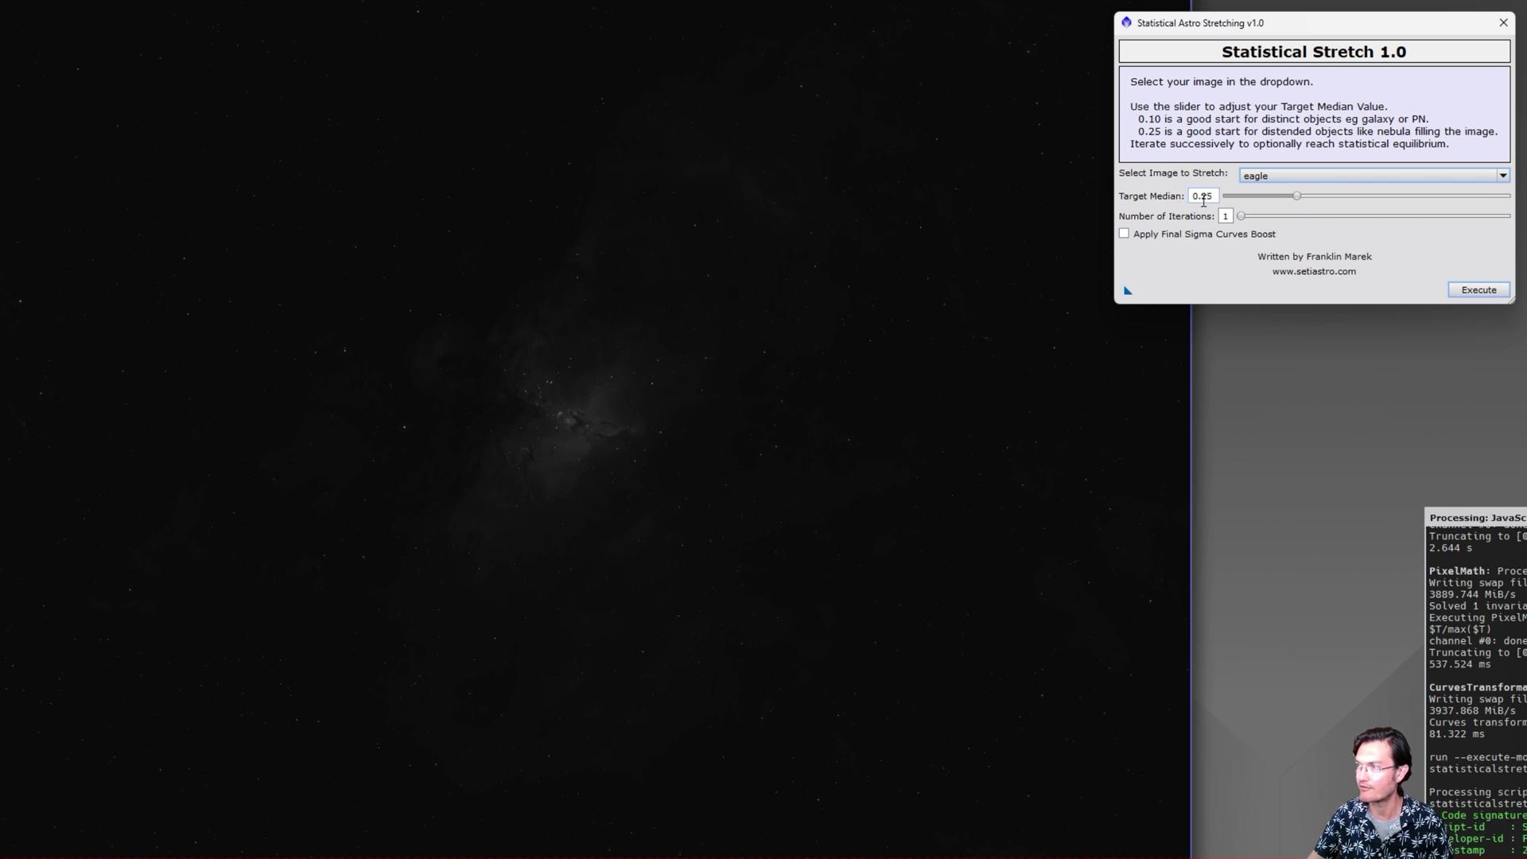
{"action": "left_click_drag", "start_coordinate": [1242, 223], "coordinate": [1320, 227]}
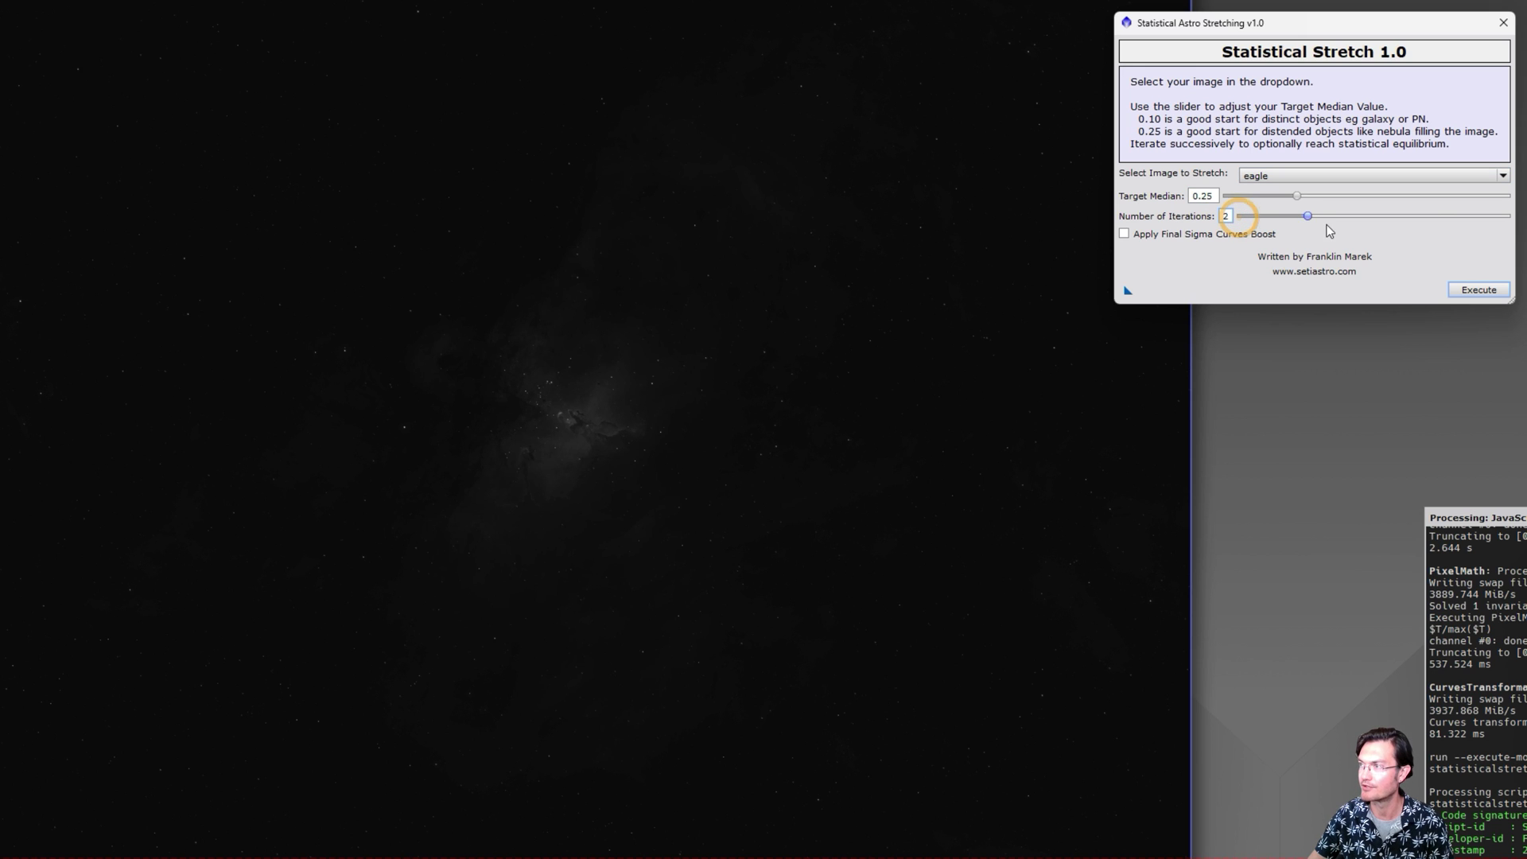
{"action": "left_click", "coordinate": [1124, 235]}
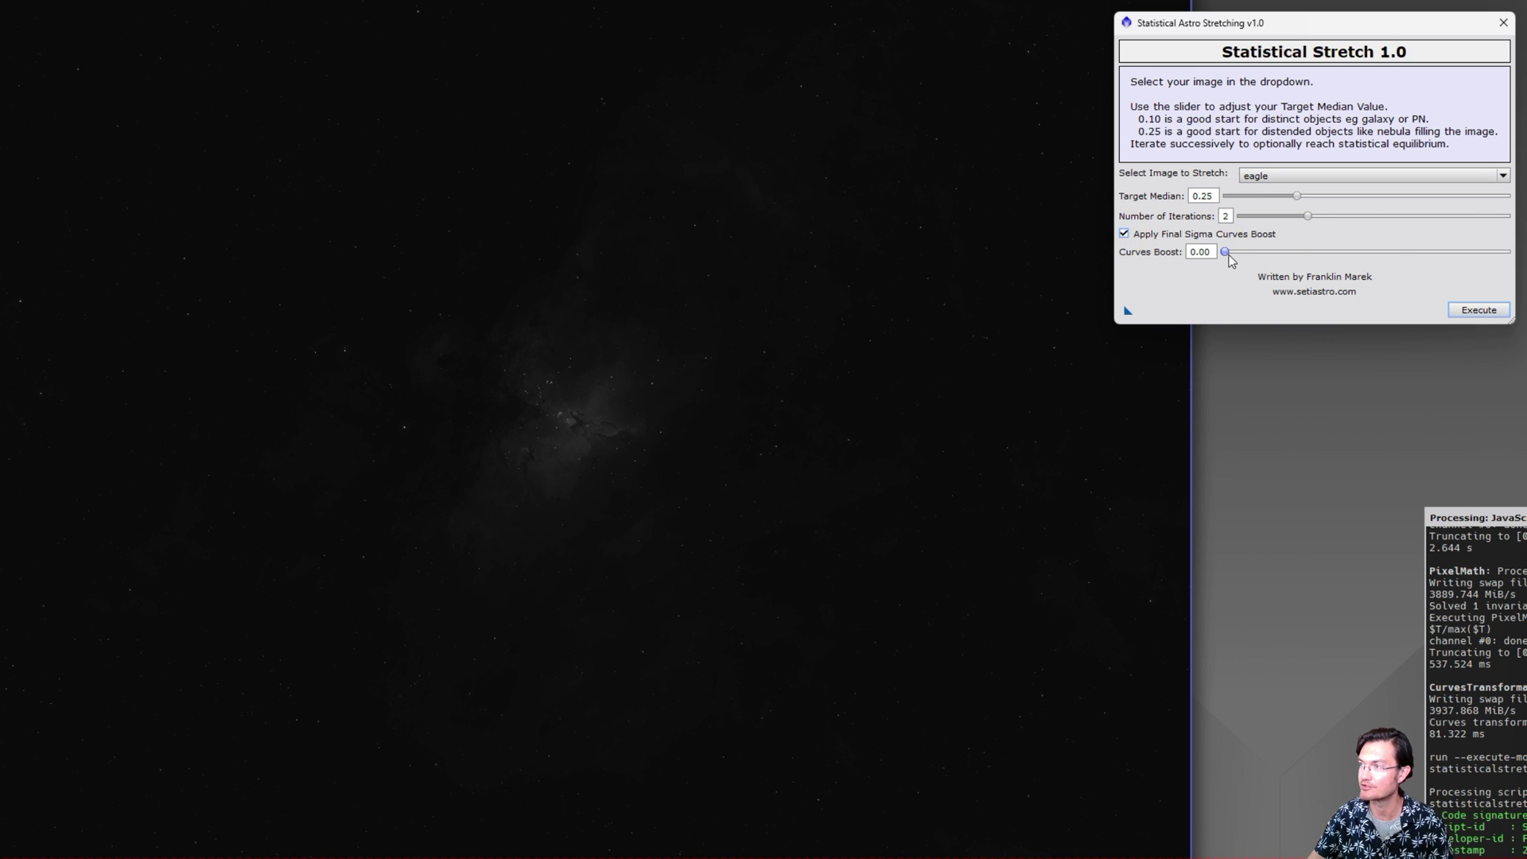
{"action": "left_click_drag", "start_coordinate": [1226, 252], "coordinate": [1320, 253]}
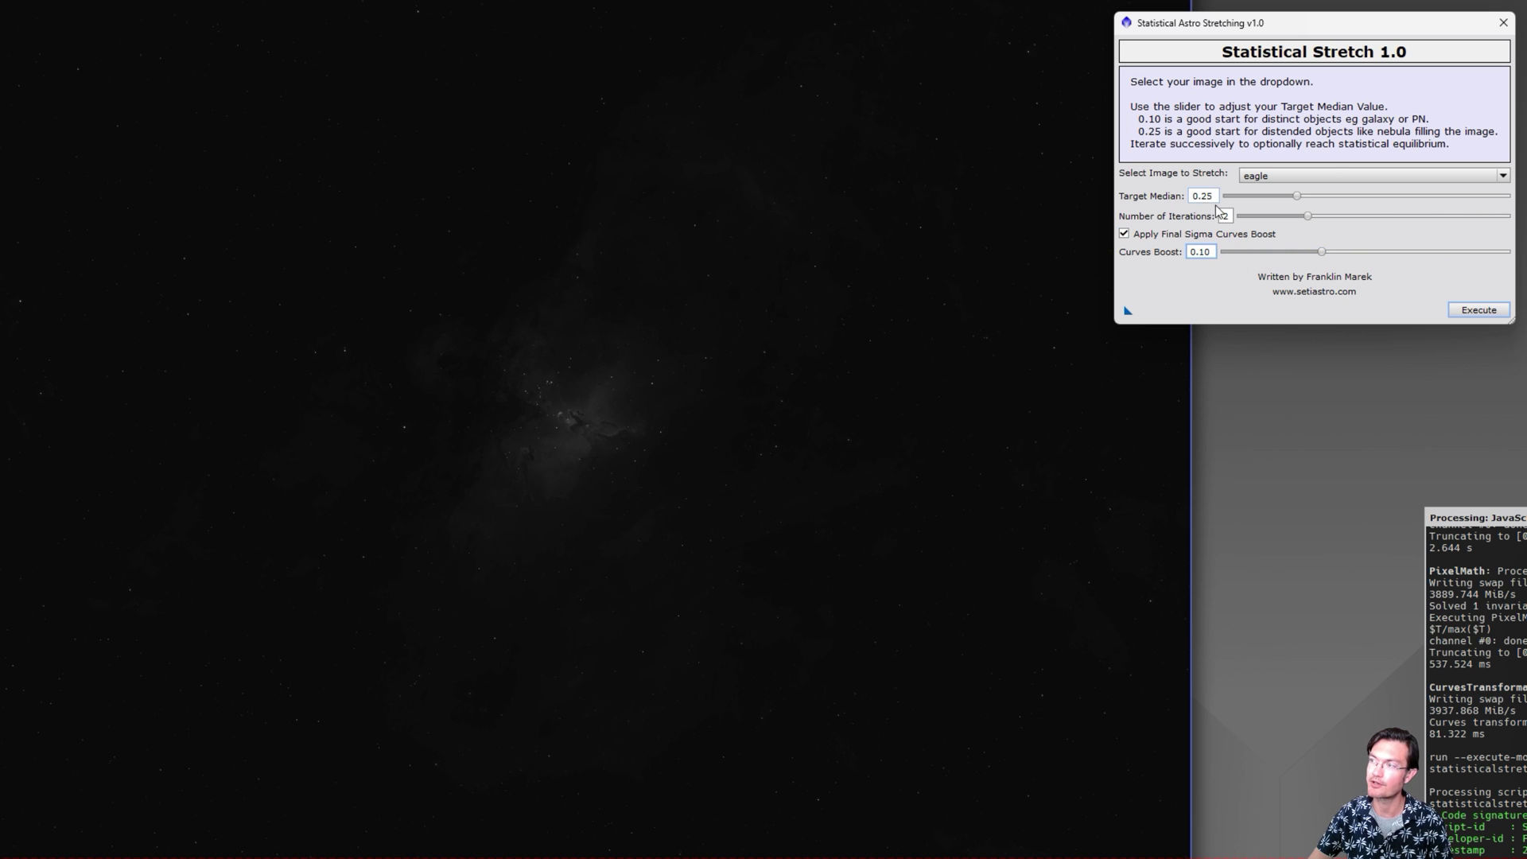
{"action": "left_click", "coordinate": [1477, 309]}
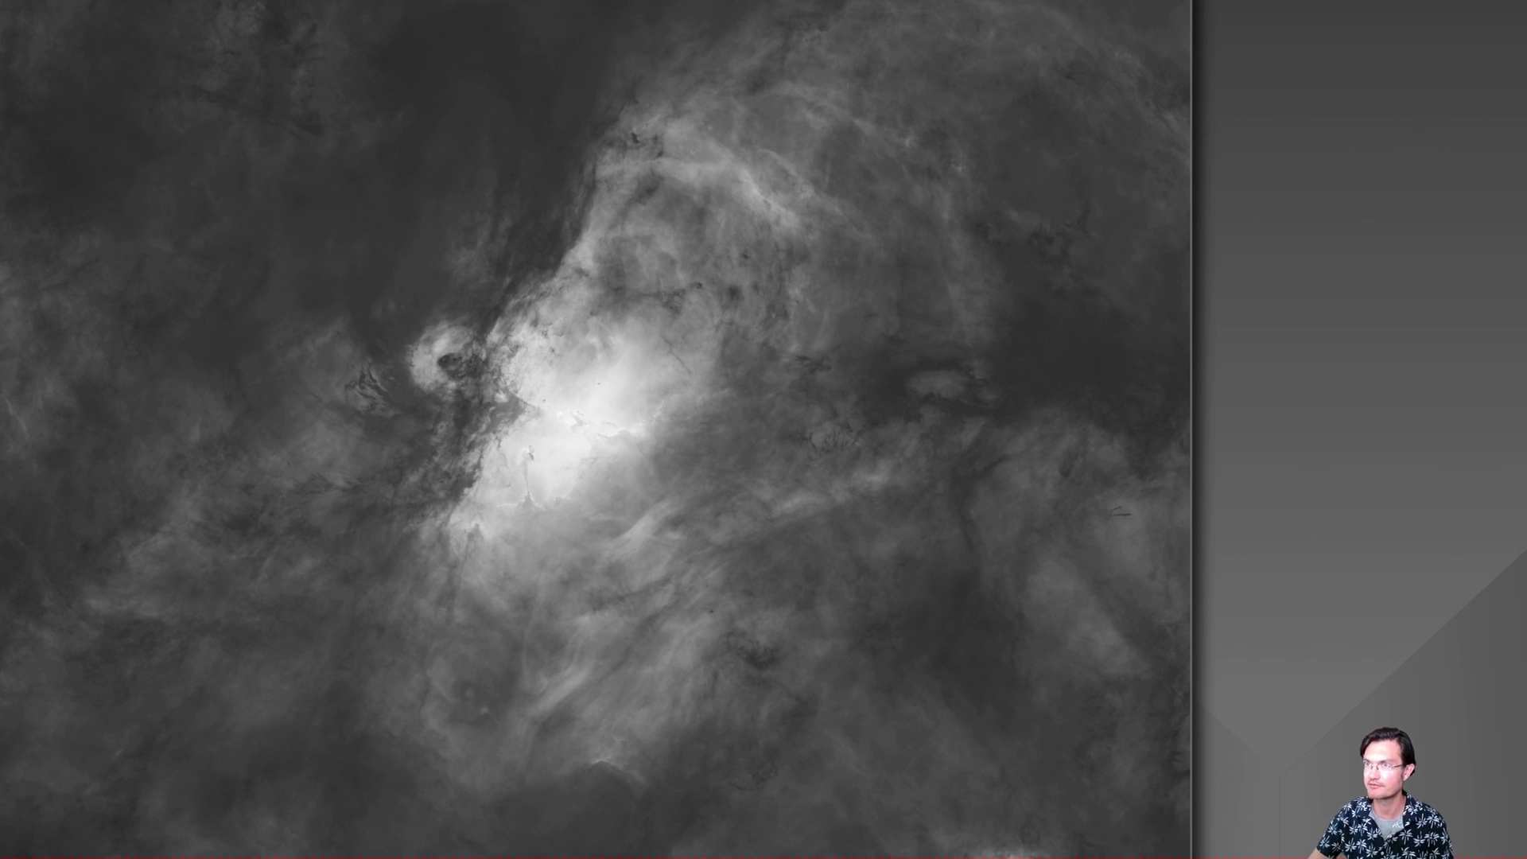
Launch the Statistical Stretch script and enable a 0.10 final sigma curves boost.
{"action": "left_click", "coordinate": [350, 0]}
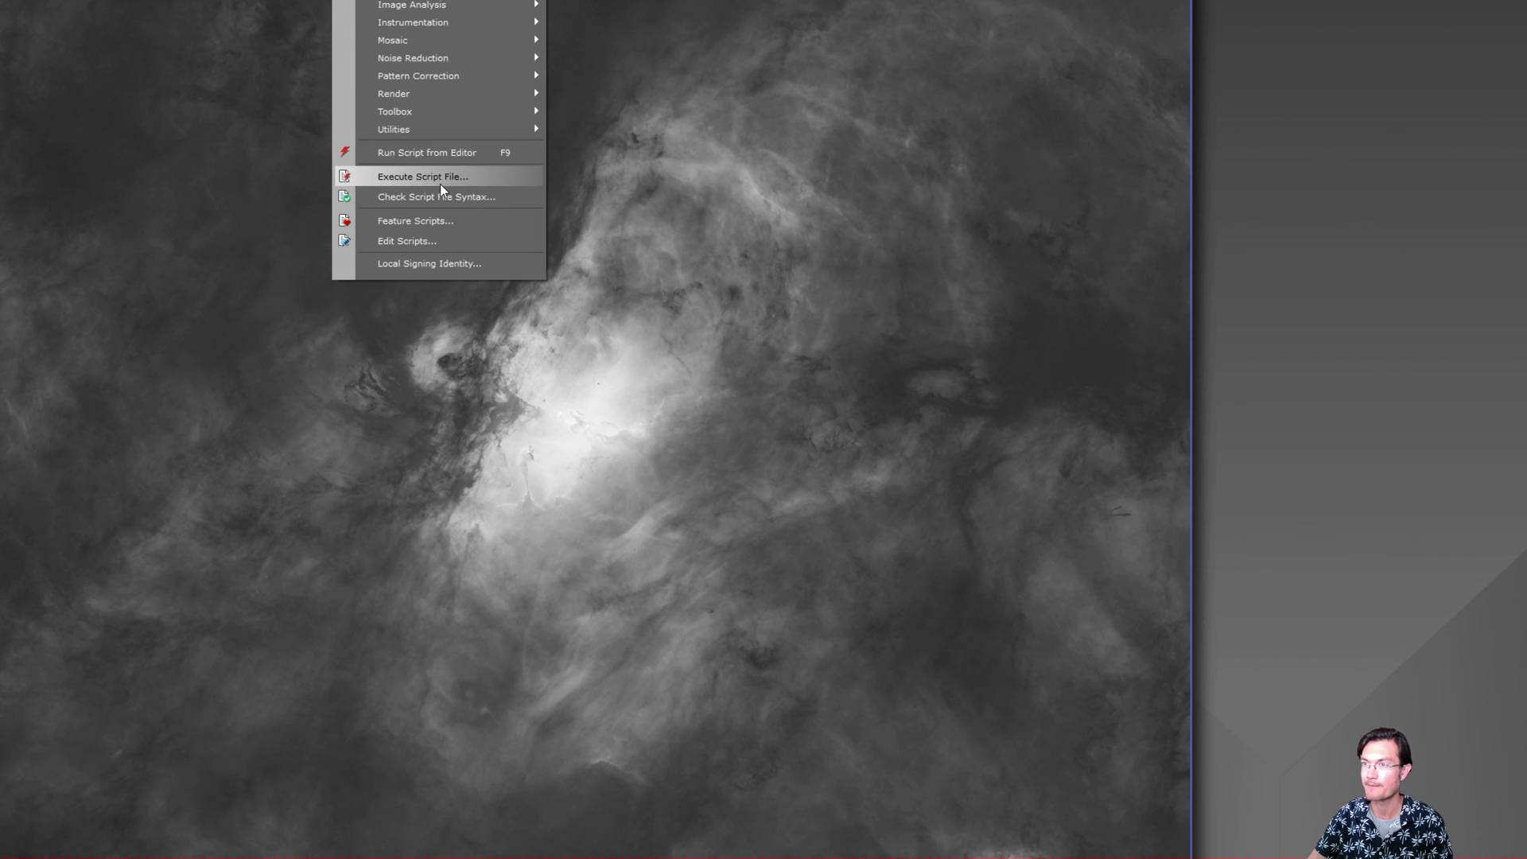
{"action": "mouse_move", "coordinate": [477, 129]}
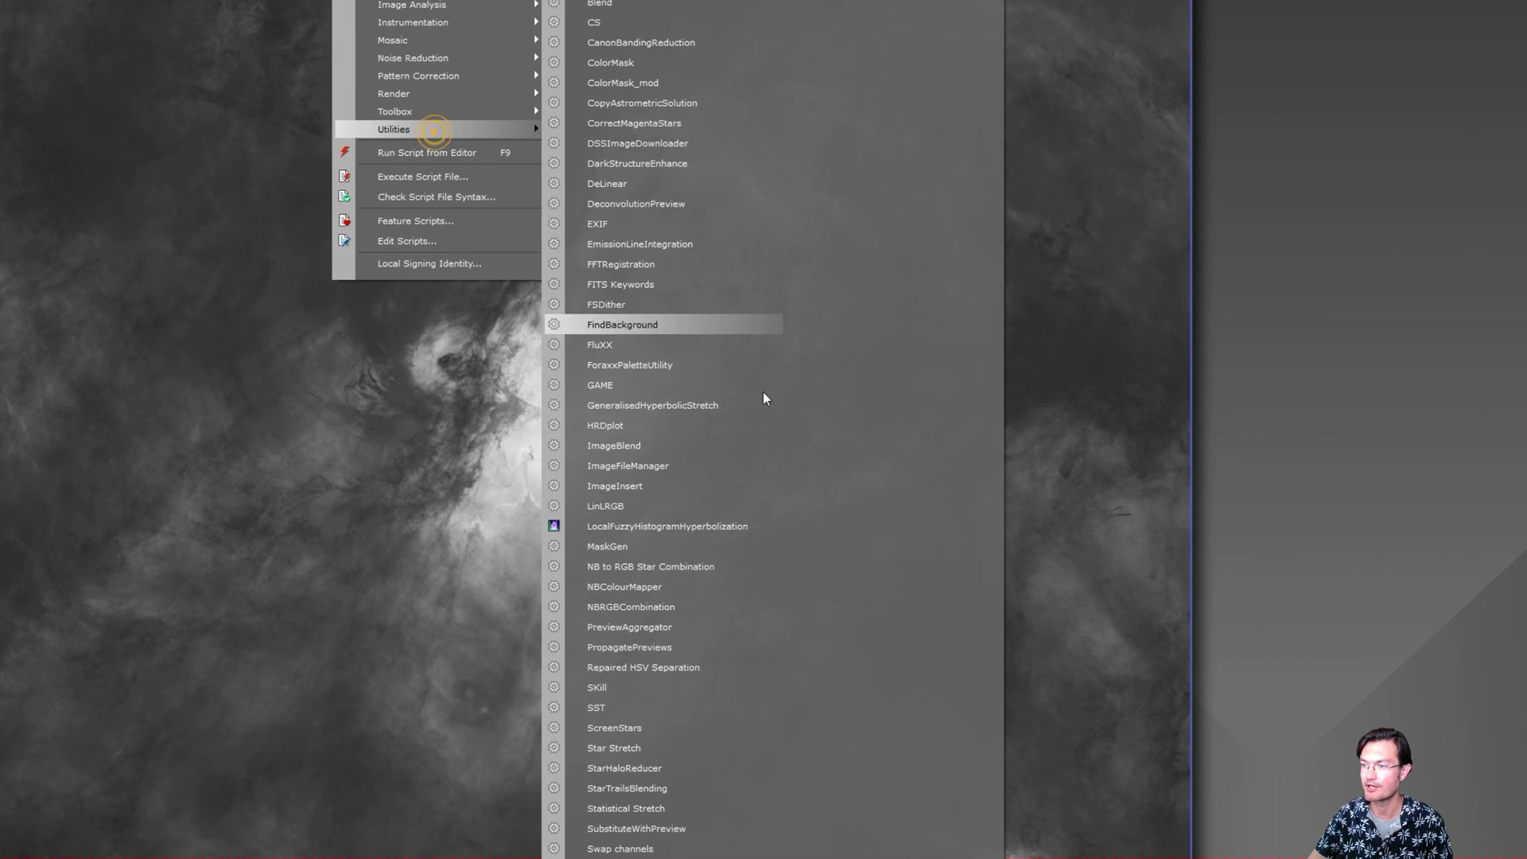
{"action": "left_click", "coordinate": [655, 808]}
{"action": "left_click_drag", "start_coordinate": [971, 253], "coordinate": [1368, 72]}
{"action": "left_click", "coordinate": [1119, 287]}
{"action": "left_click_drag", "start_coordinate": [1223, 305], "coordinate": [1317, 308]}
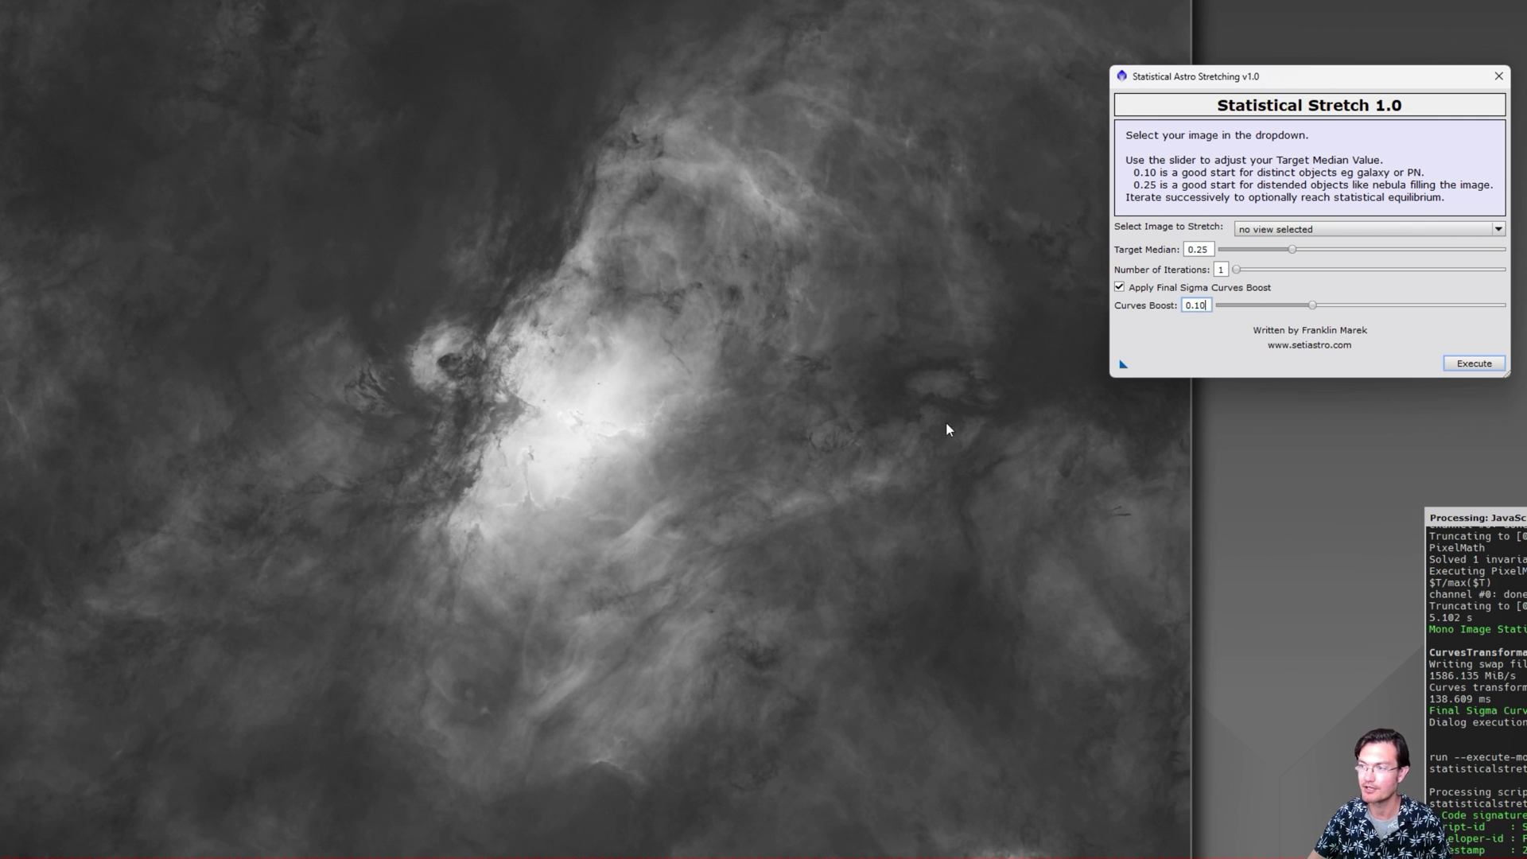
Run the stretch on eagle_starlessNX and reset the screen stretch to view the result.
{"action": "left_click", "coordinate": [1468, 368]}
{"action": "left_click", "coordinate": [1397, 229]}
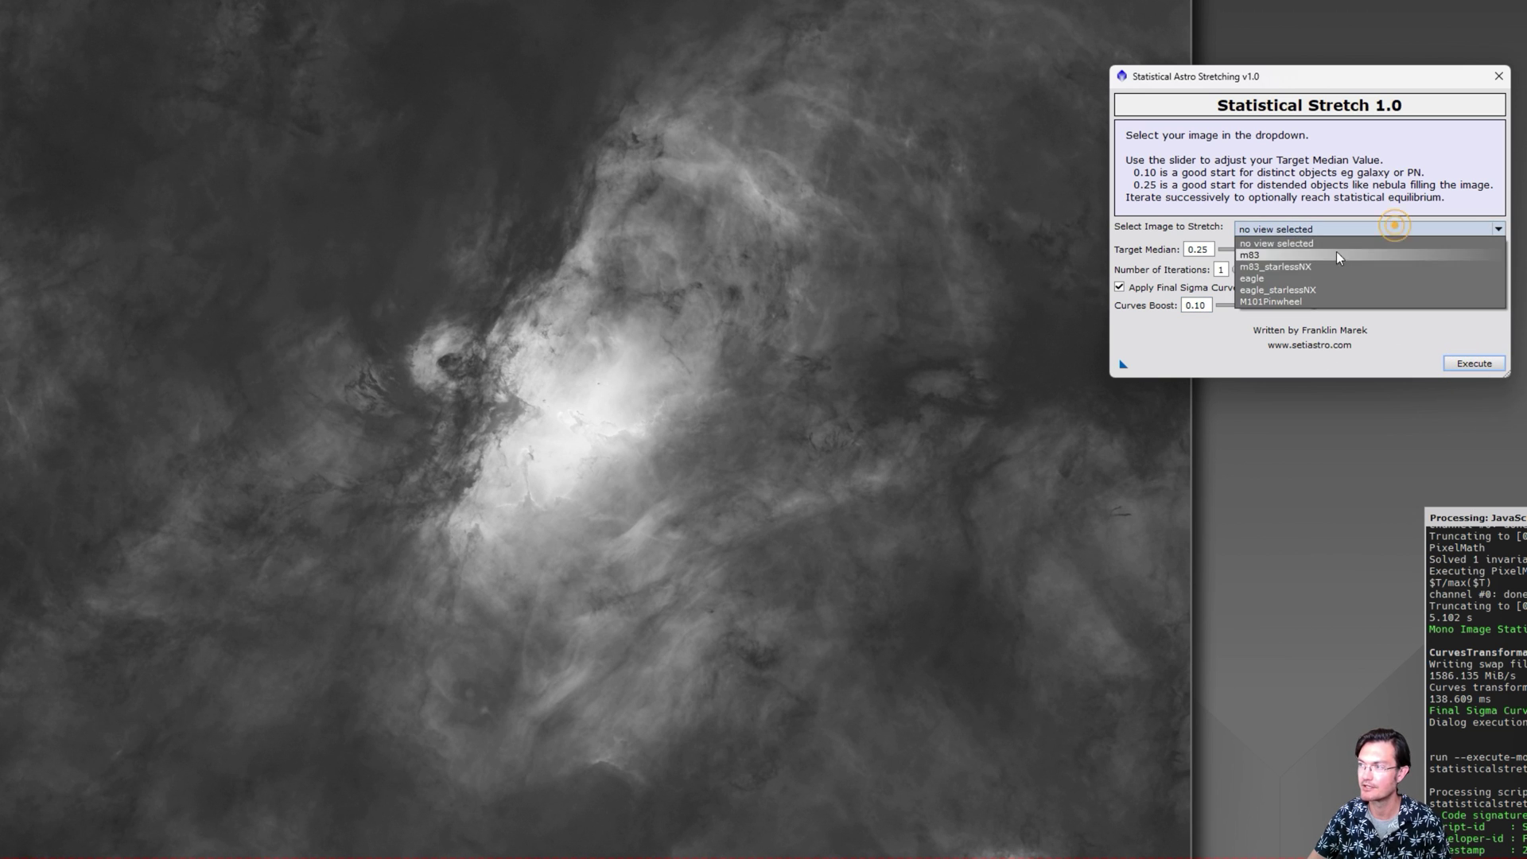
{"action": "left_click", "coordinate": [1305, 285]}
{"action": "left_click", "coordinate": [1471, 364]}
{"action": "key", "text": "ctrl+F12"}
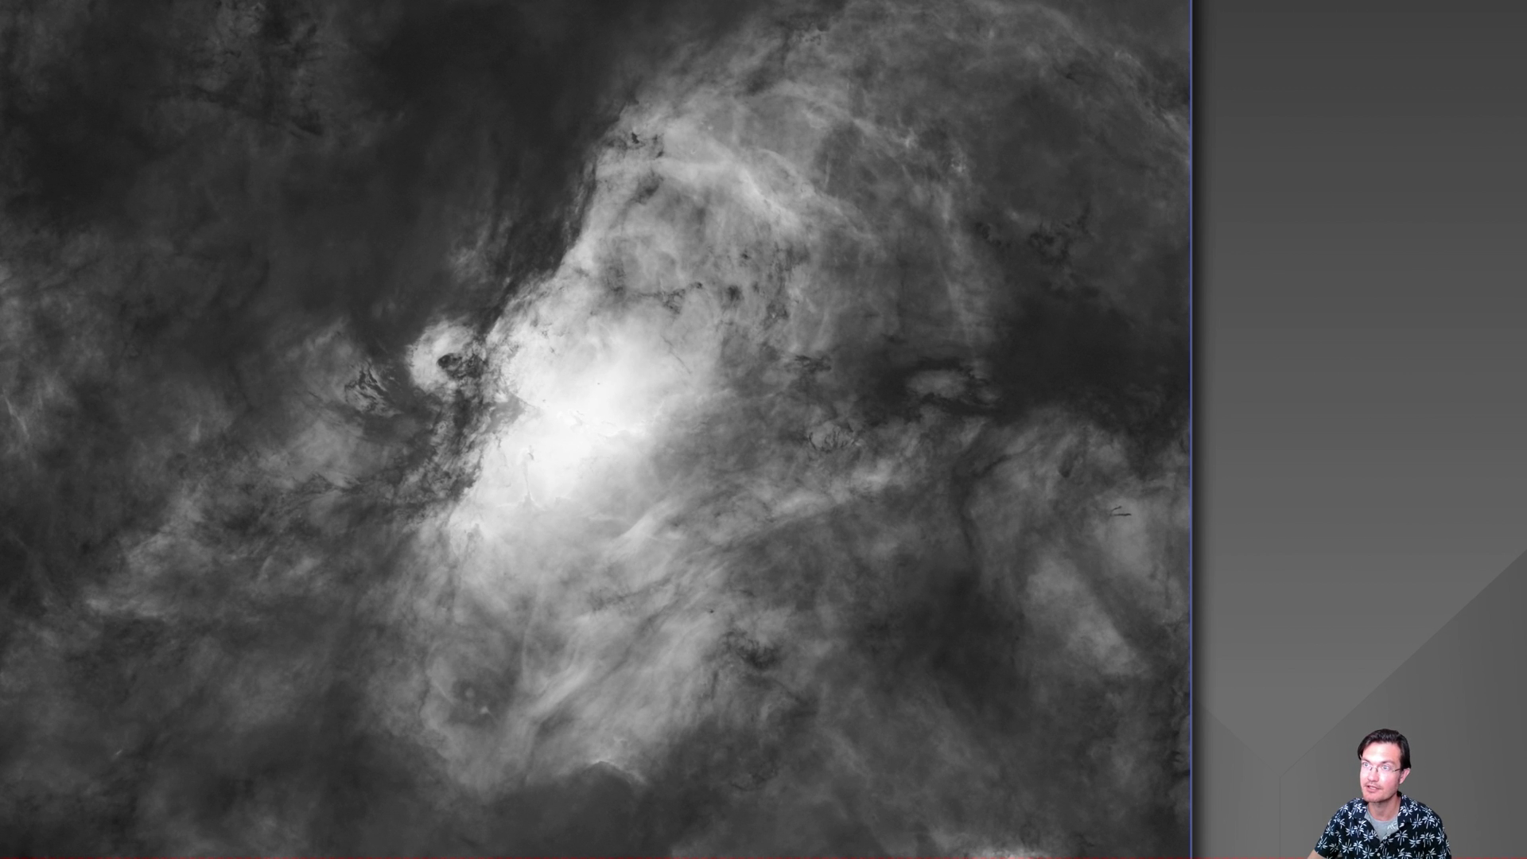
Apply HDRMultiscaleTransform at the default 7 layers to the starless Eagle image.
{"action": "key", "text": "alt+p"}
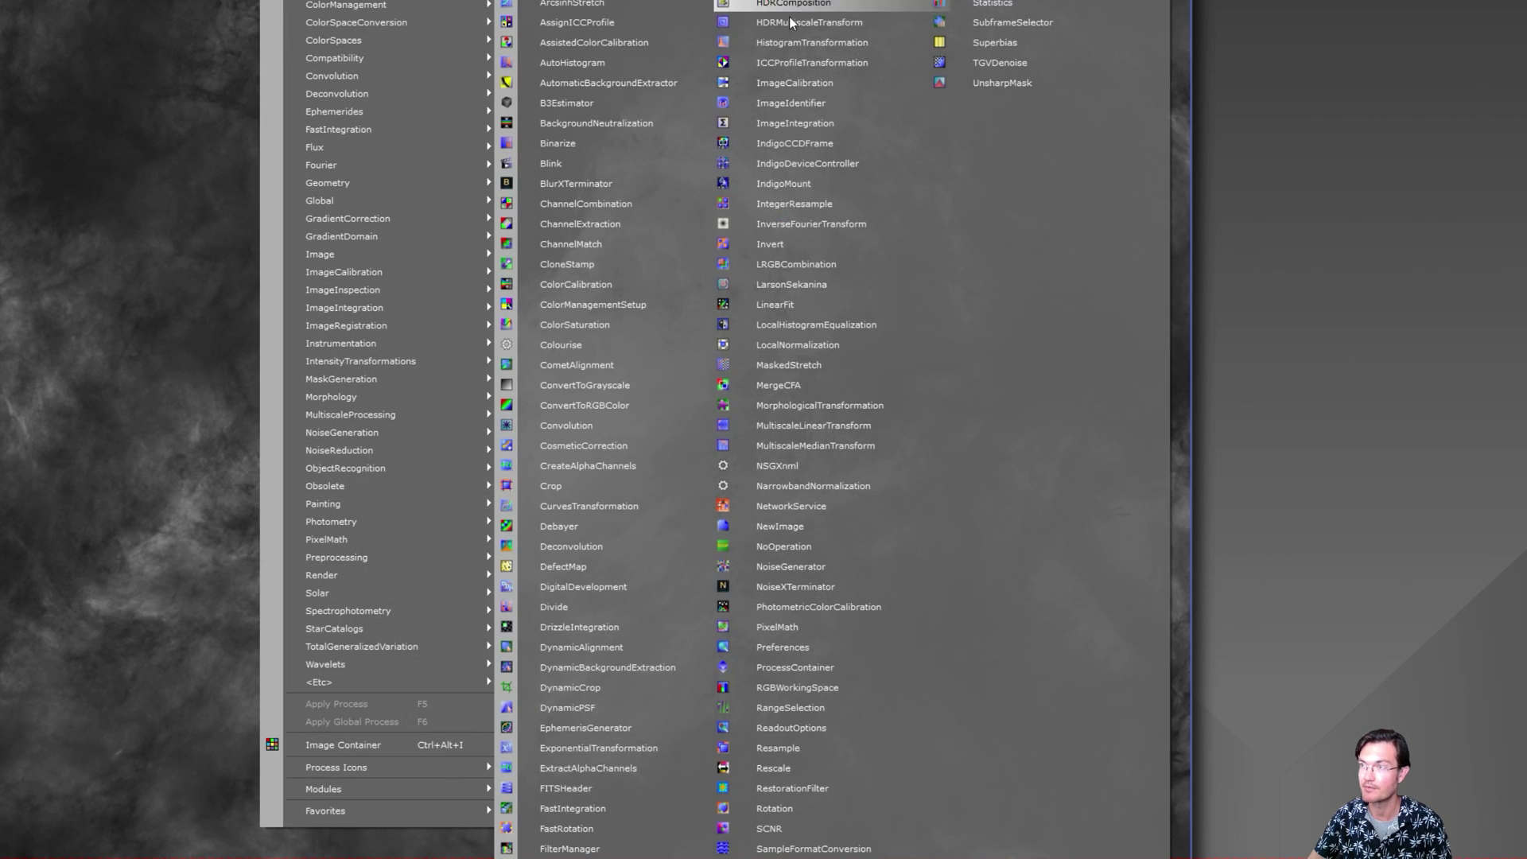
{"action": "left_click", "coordinate": [803, 23]}
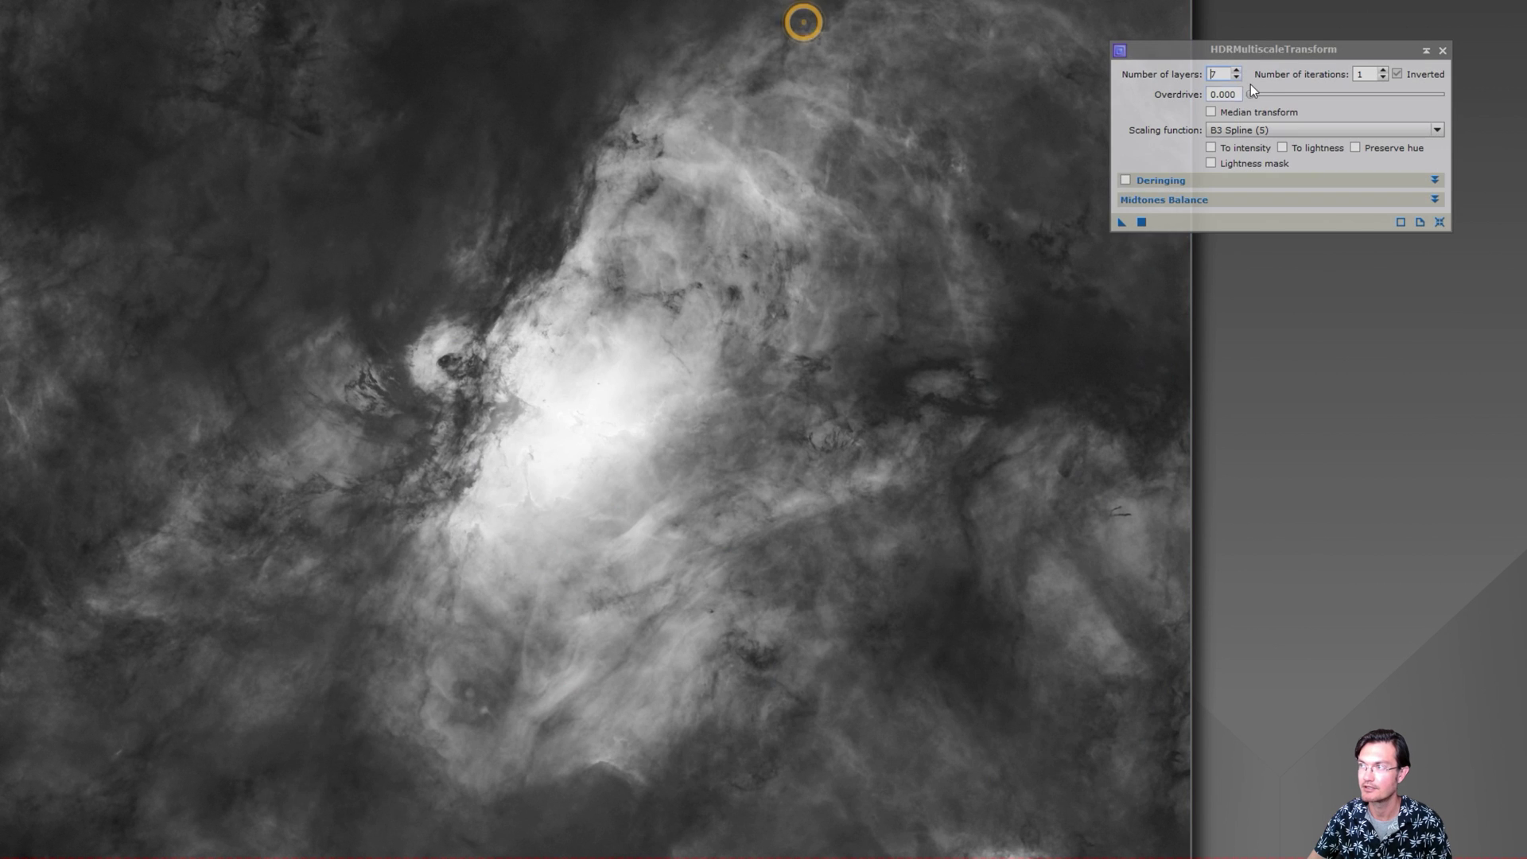
{"action": "left_click_drag", "start_coordinate": [1242, 53], "coordinate": [1269, 66]}
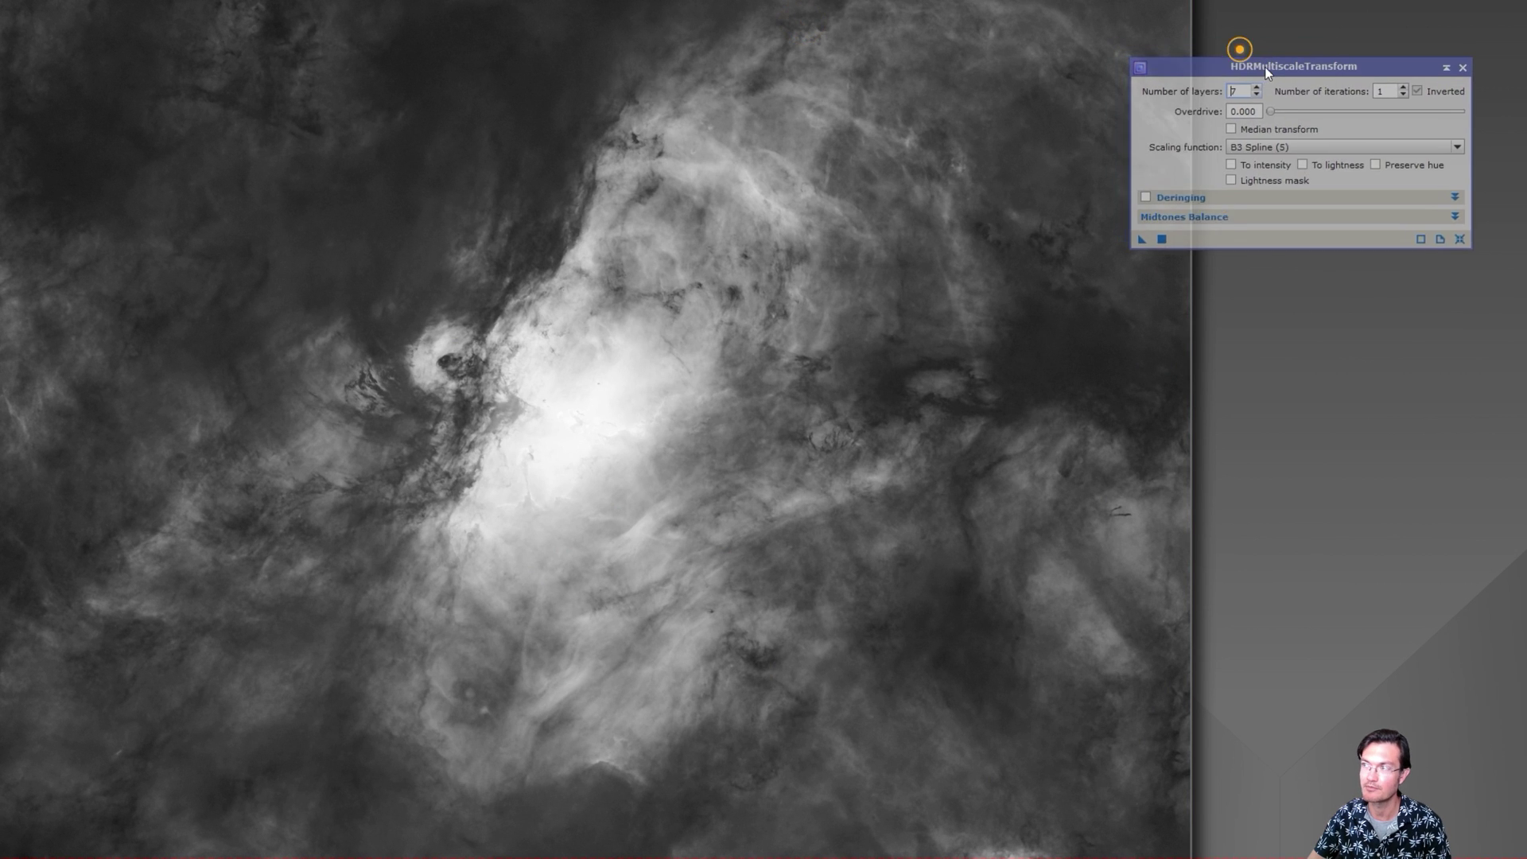
{"action": "left_click", "coordinate": [1147, 236]}
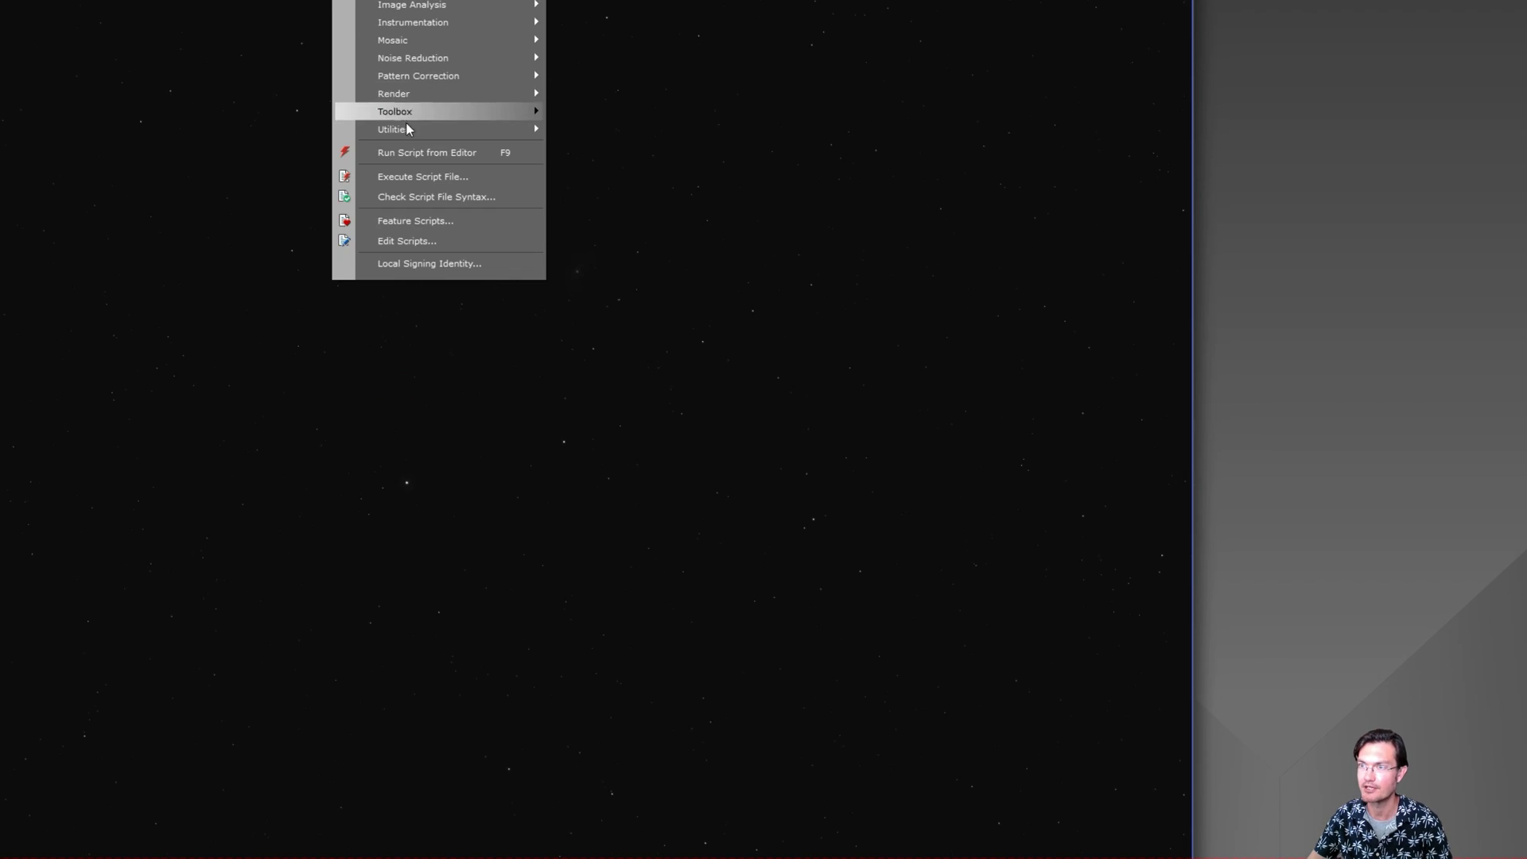
Launch Statistical Stretch and lower the target median to 0.12.
{"action": "mouse_move", "coordinate": [406, 128]}
{"action": "left_click", "coordinate": [646, 807]}
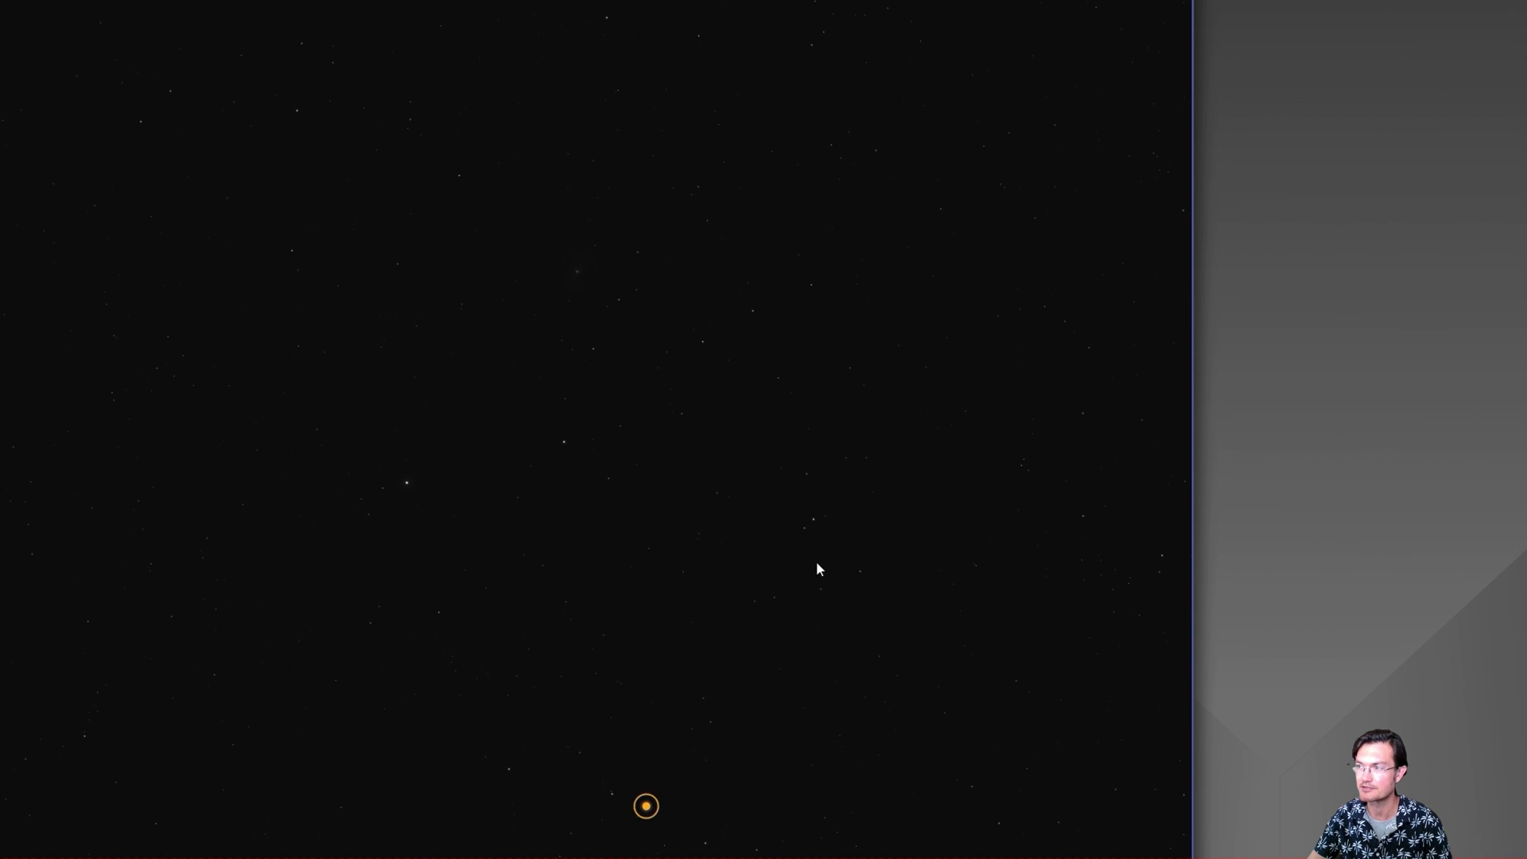
{"action": "left_click_drag", "start_coordinate": [915, 263], "coordinate": [1063, 179]}
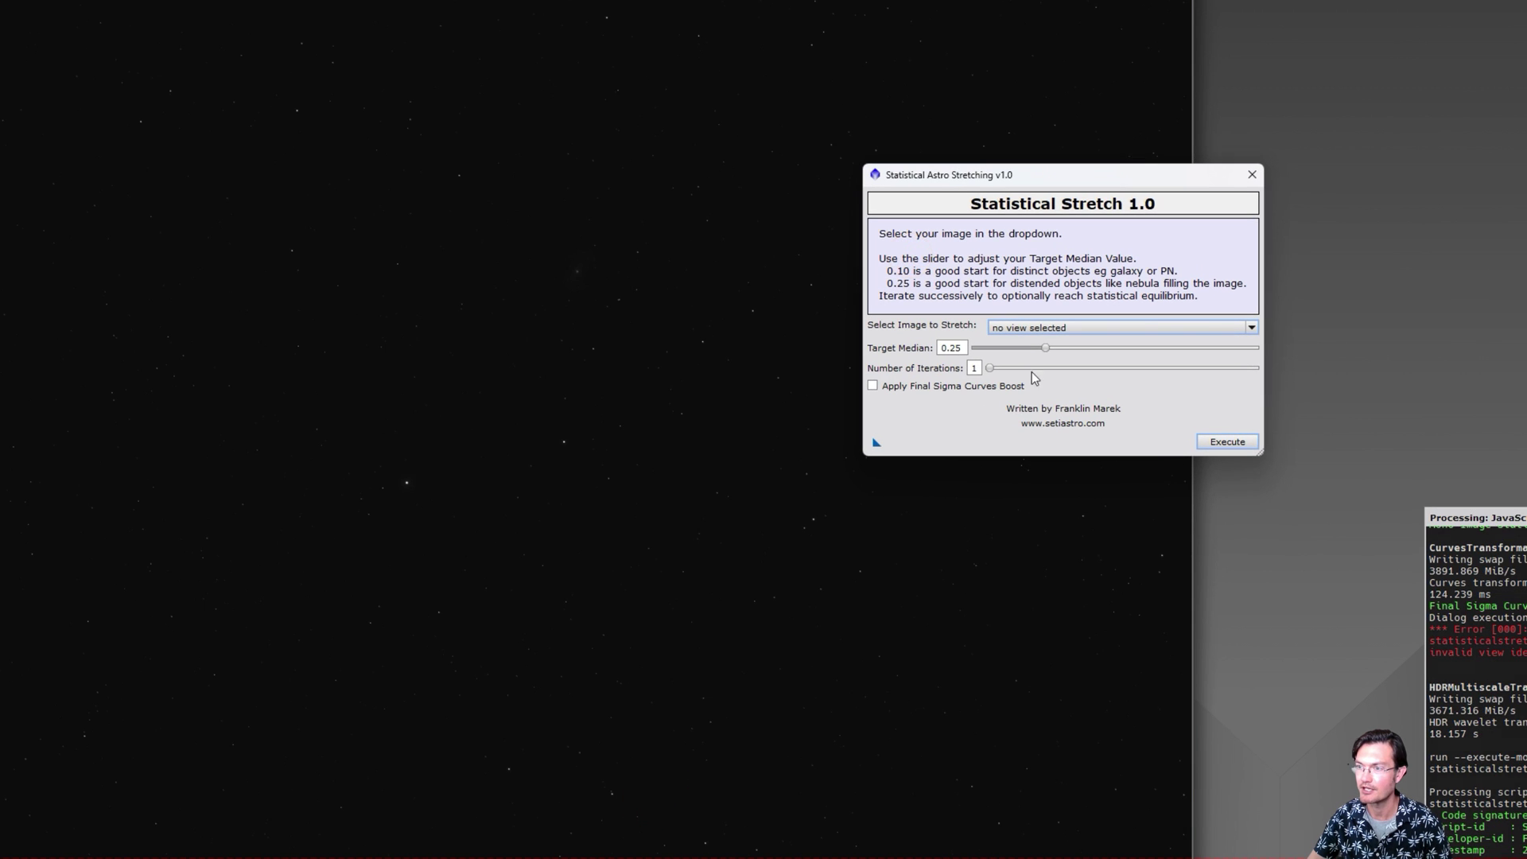
{"action": "left_click_drag", "start_coordinate": [1048, 349], "coordinate": [1024, 350]}
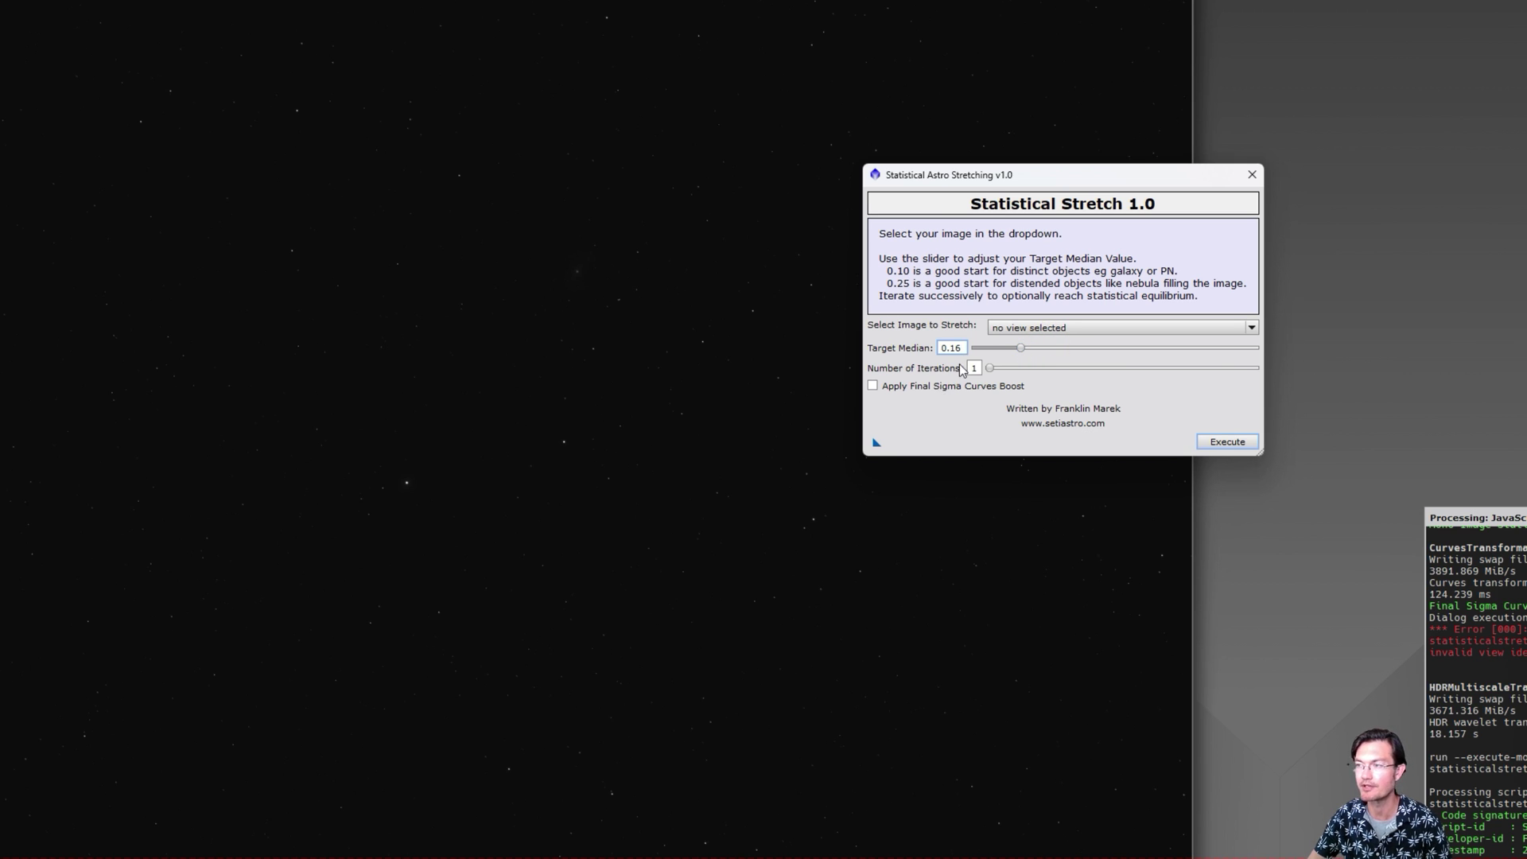
{"action": "left_click_drag", "start_coordinate": [1020, 349], "coordinate": [1012, 353]}
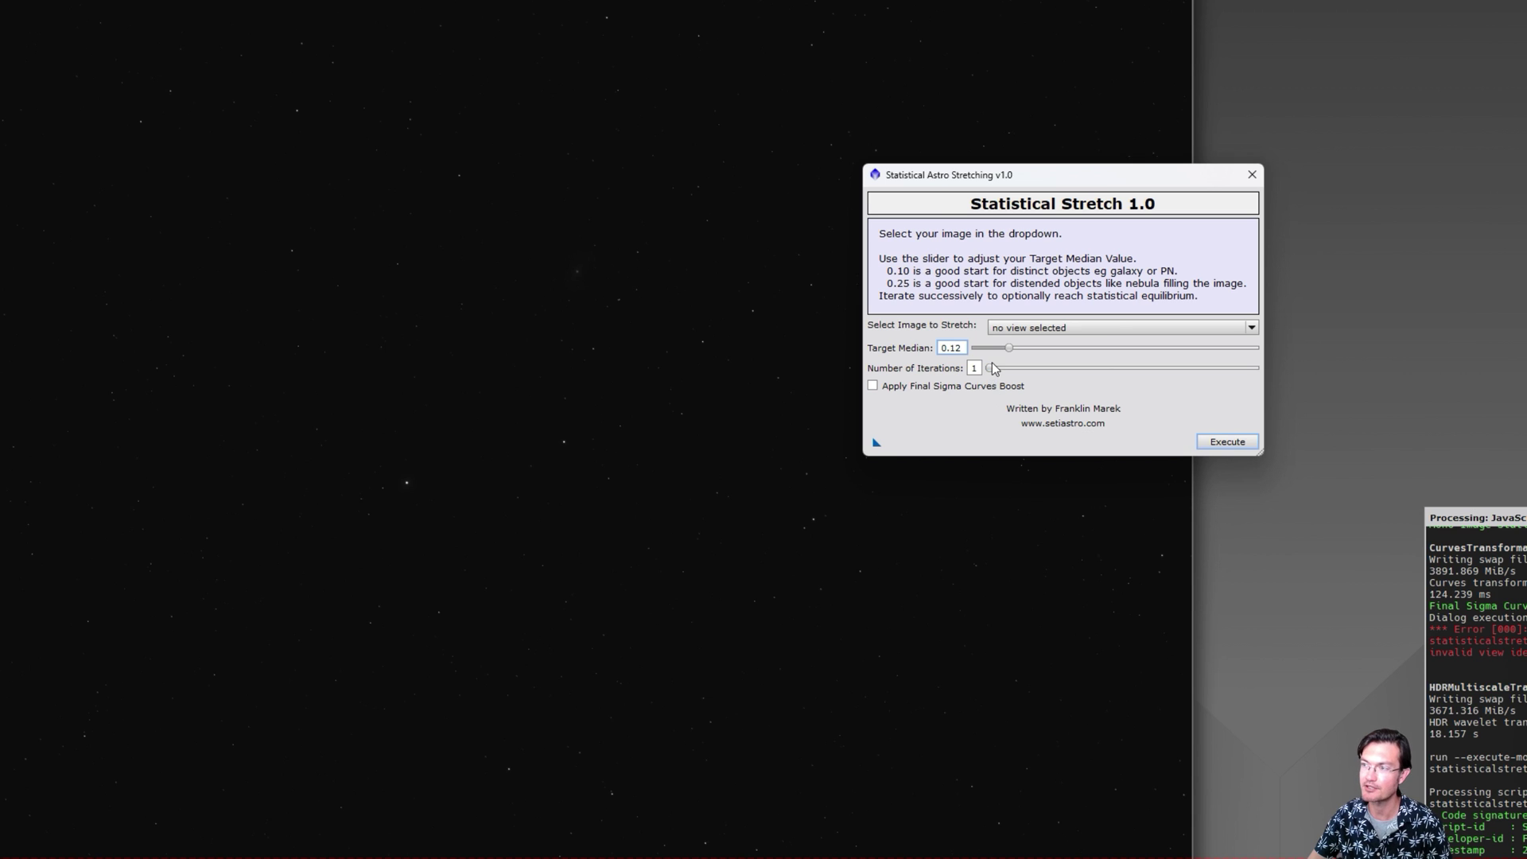
Enable a 0.15 final sigma curves boost, select m83, and execute the stretch.
{"action": "left_click", "coordinate": [874, 386]}
{"action": "left_click_drag", "start_coordinate": [972, 404], "coordinate": [1111, 402]}
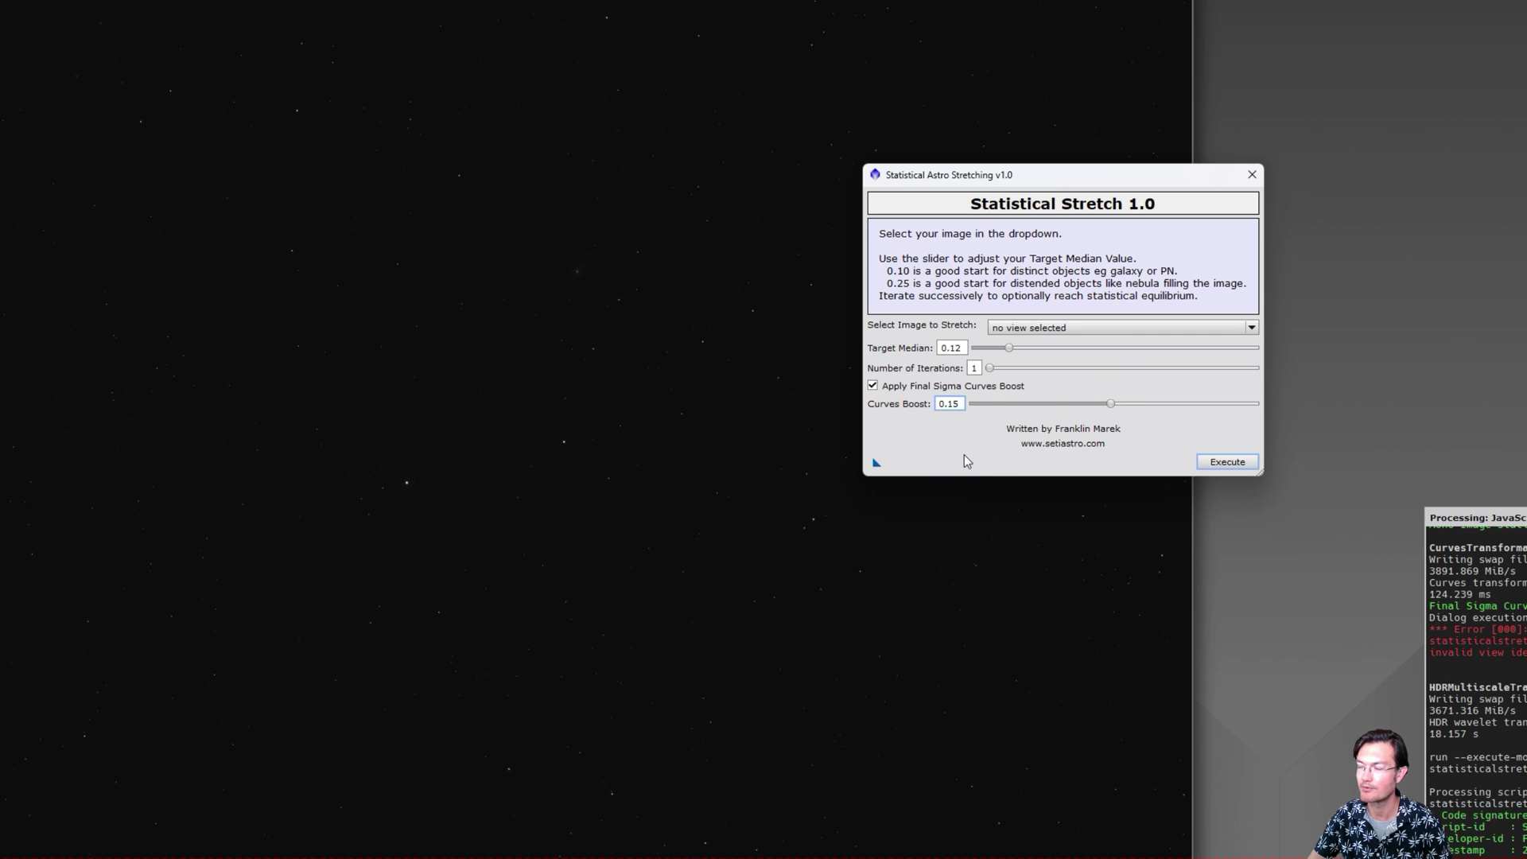
{"action": "left_click", "coordinate": [1044, 327]}
{"action": "left_click", "coordinate": [1047, 354]}
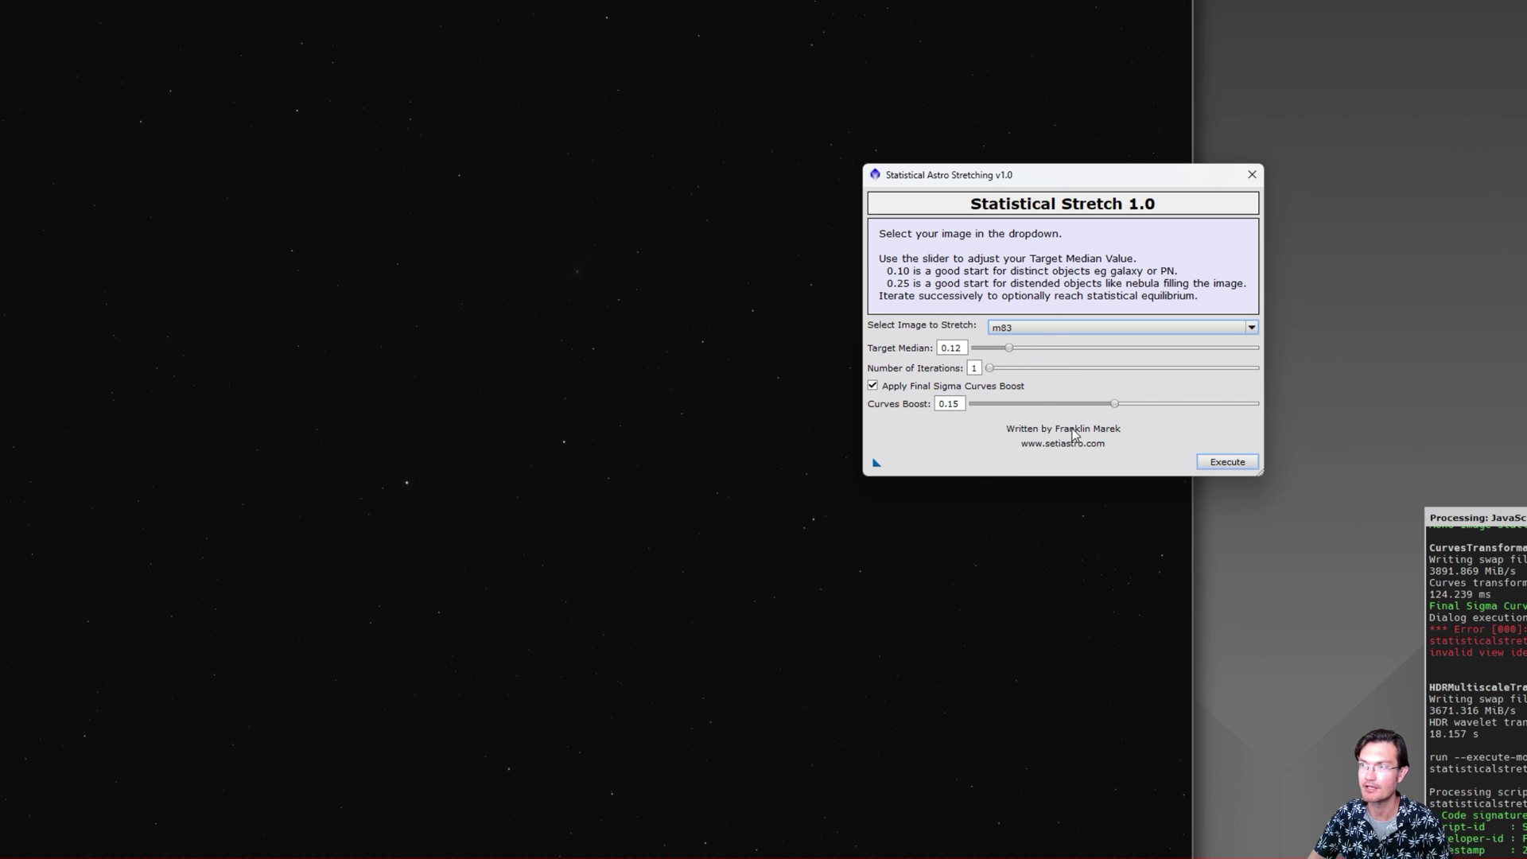
{"action": "left_click", "coordinate": [1215, 460]}
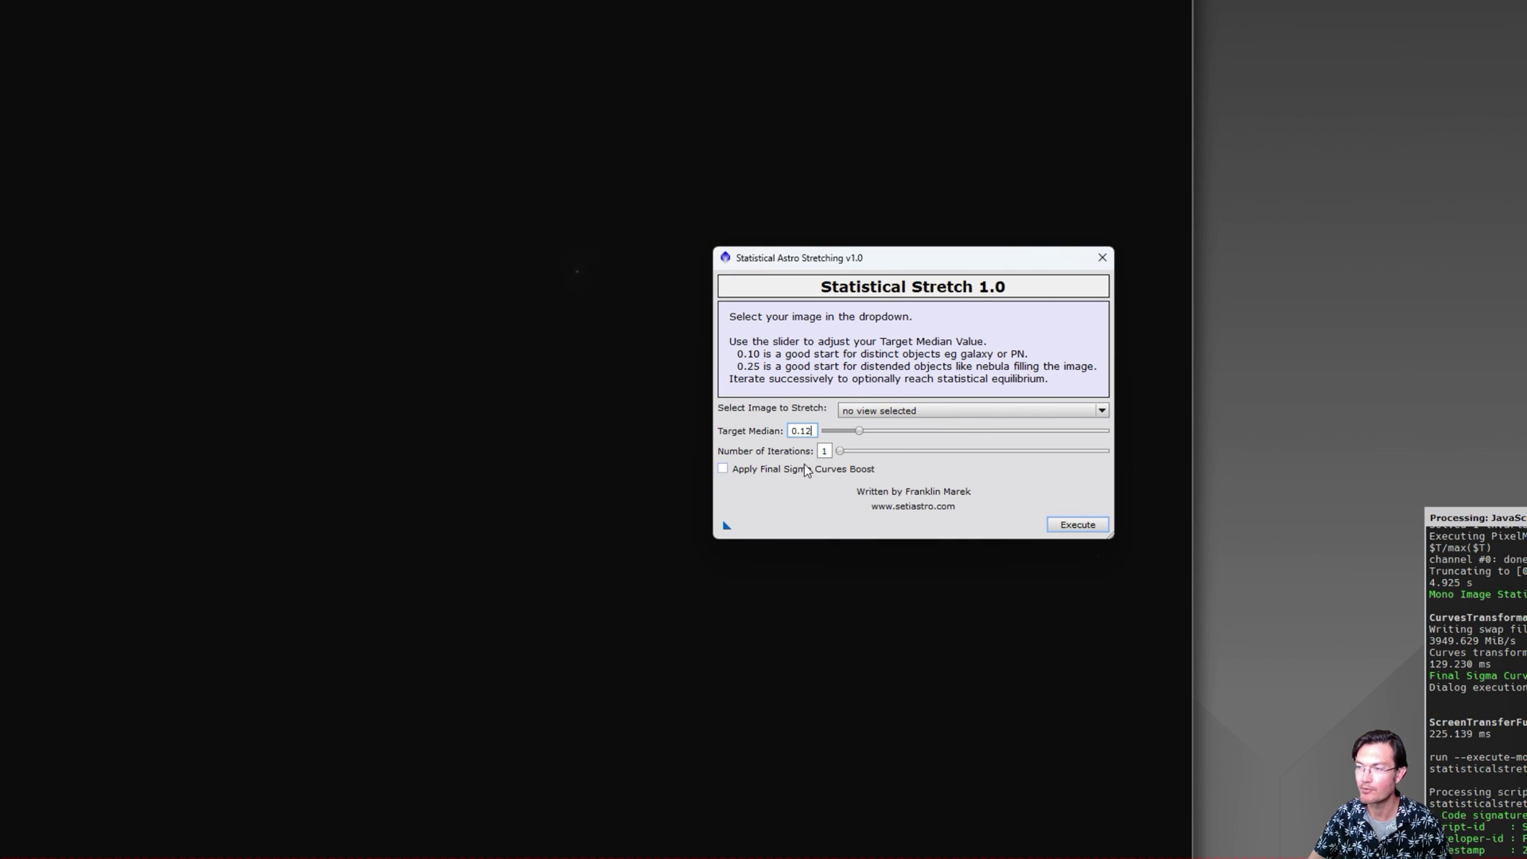
Enable a 0.15 curves boost, choose m83_starlessNX, and execute the stretch.
{"action": "left_click", "coordinate": [749, 469]}
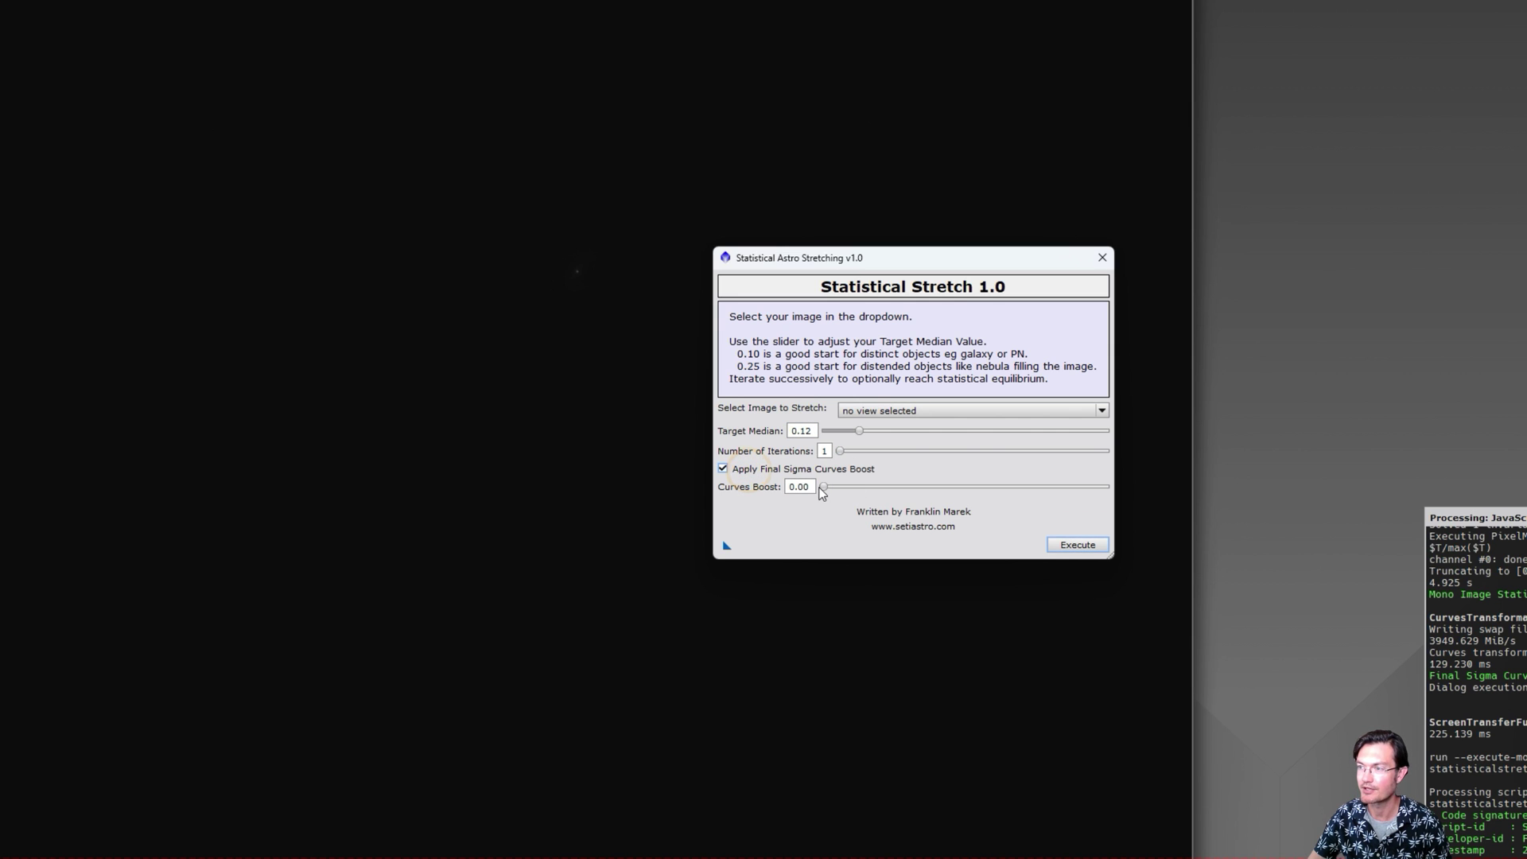
{"action": "left_click_drag", "start_coordinate": [824, 488], "coordinate": [963, 489]}
{"action": "left_click", "coordinate": [933, 409]}
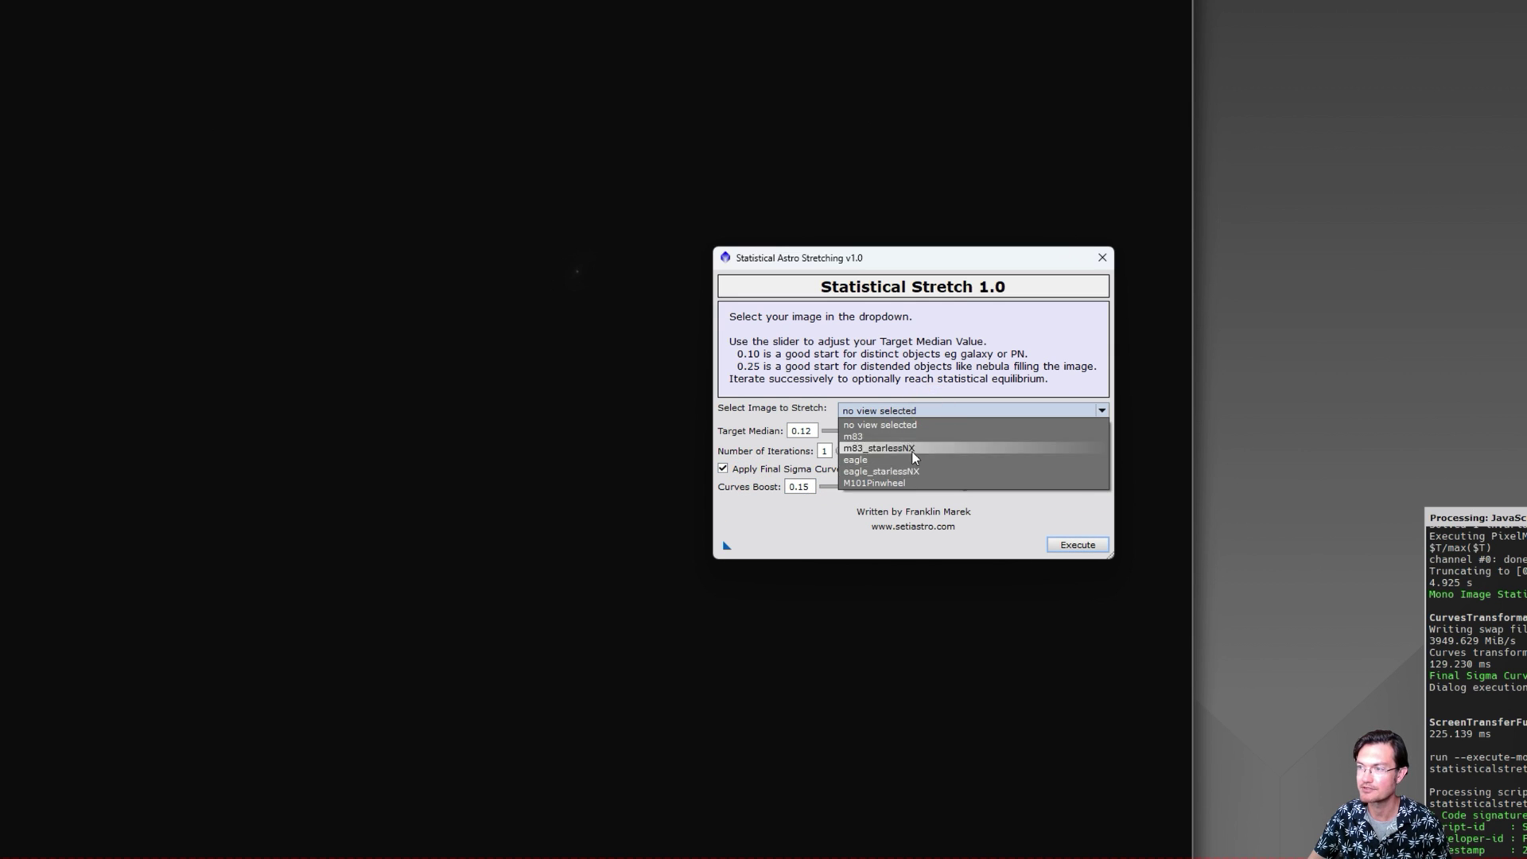
{"action": "left_click", "coordinate": [913, 451]}
{"action": "left_click_drag", "start_coordinate": [905, 256], "coordinate": [1167, 121]}
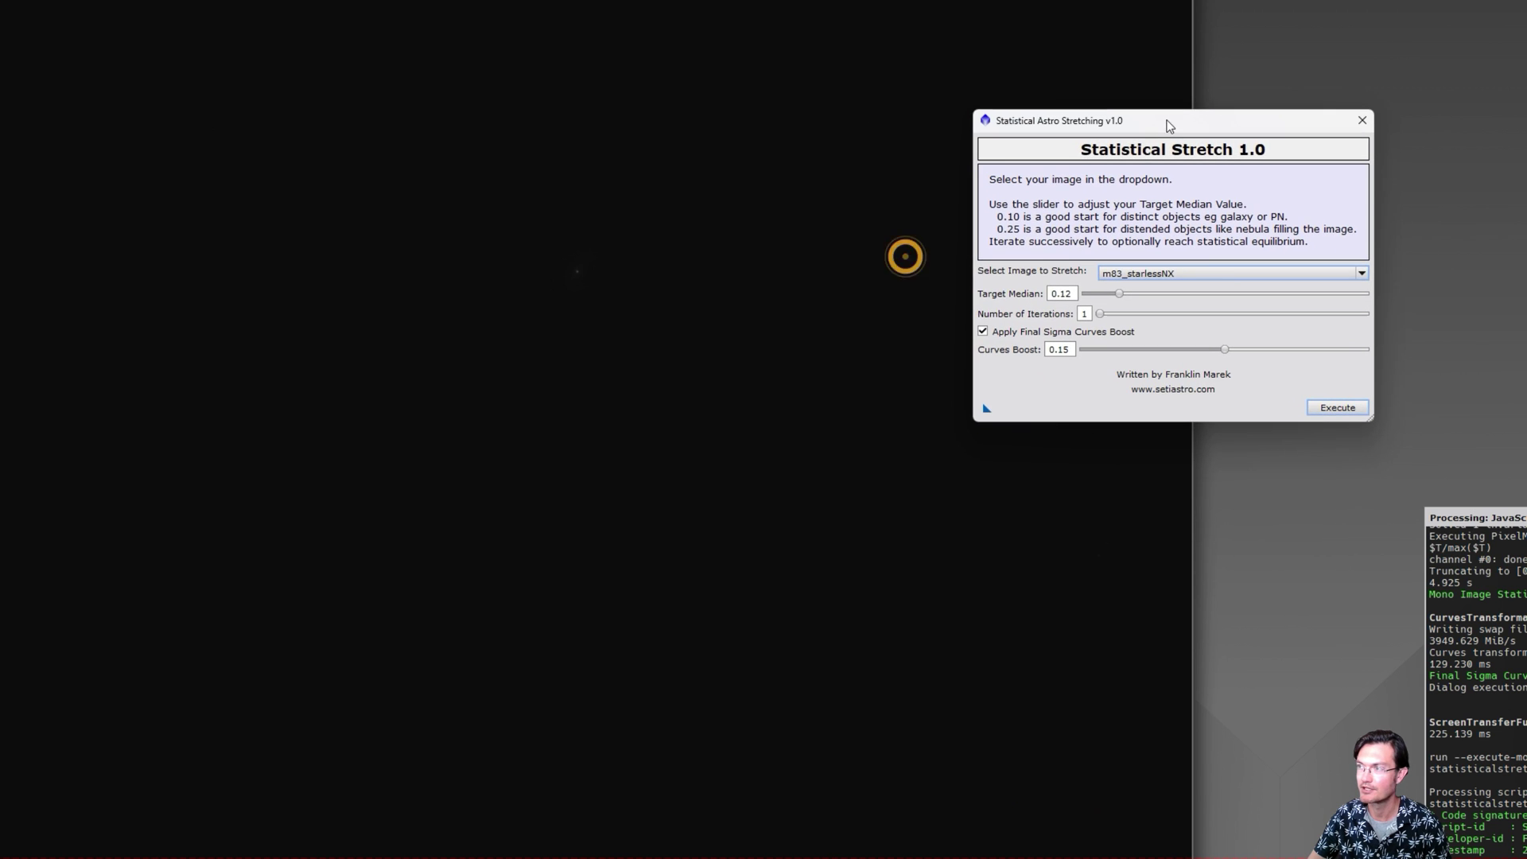
{"action": "left_click", "coordinate": [1335, 408]}
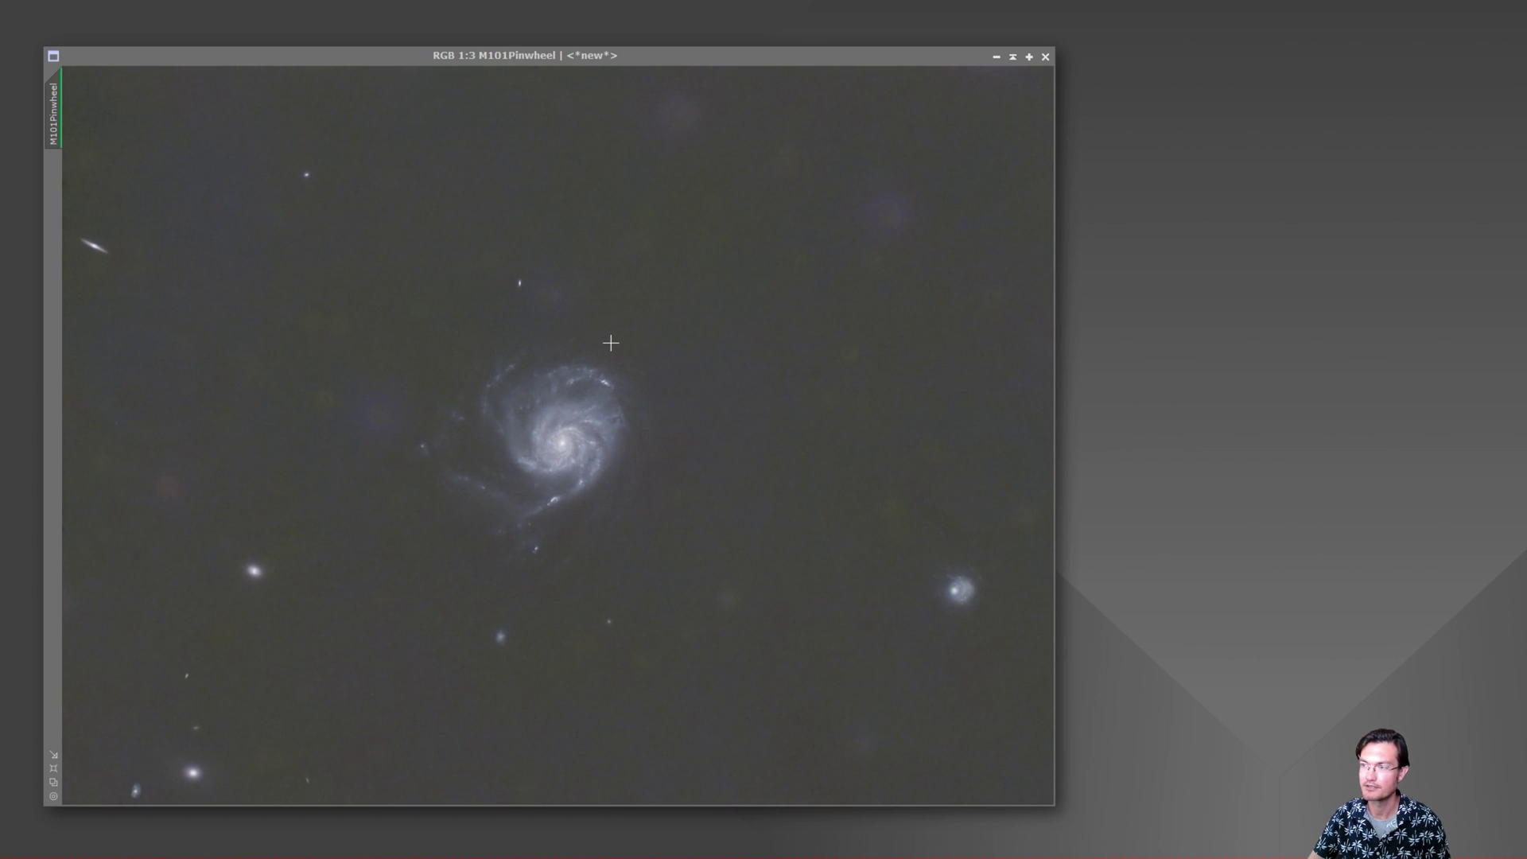
Clear M101Pinwheel's temporary screen stretch and launch Statistical Stretch beside the image.
{"action": "left_click", "coordinate": [686, 302]}
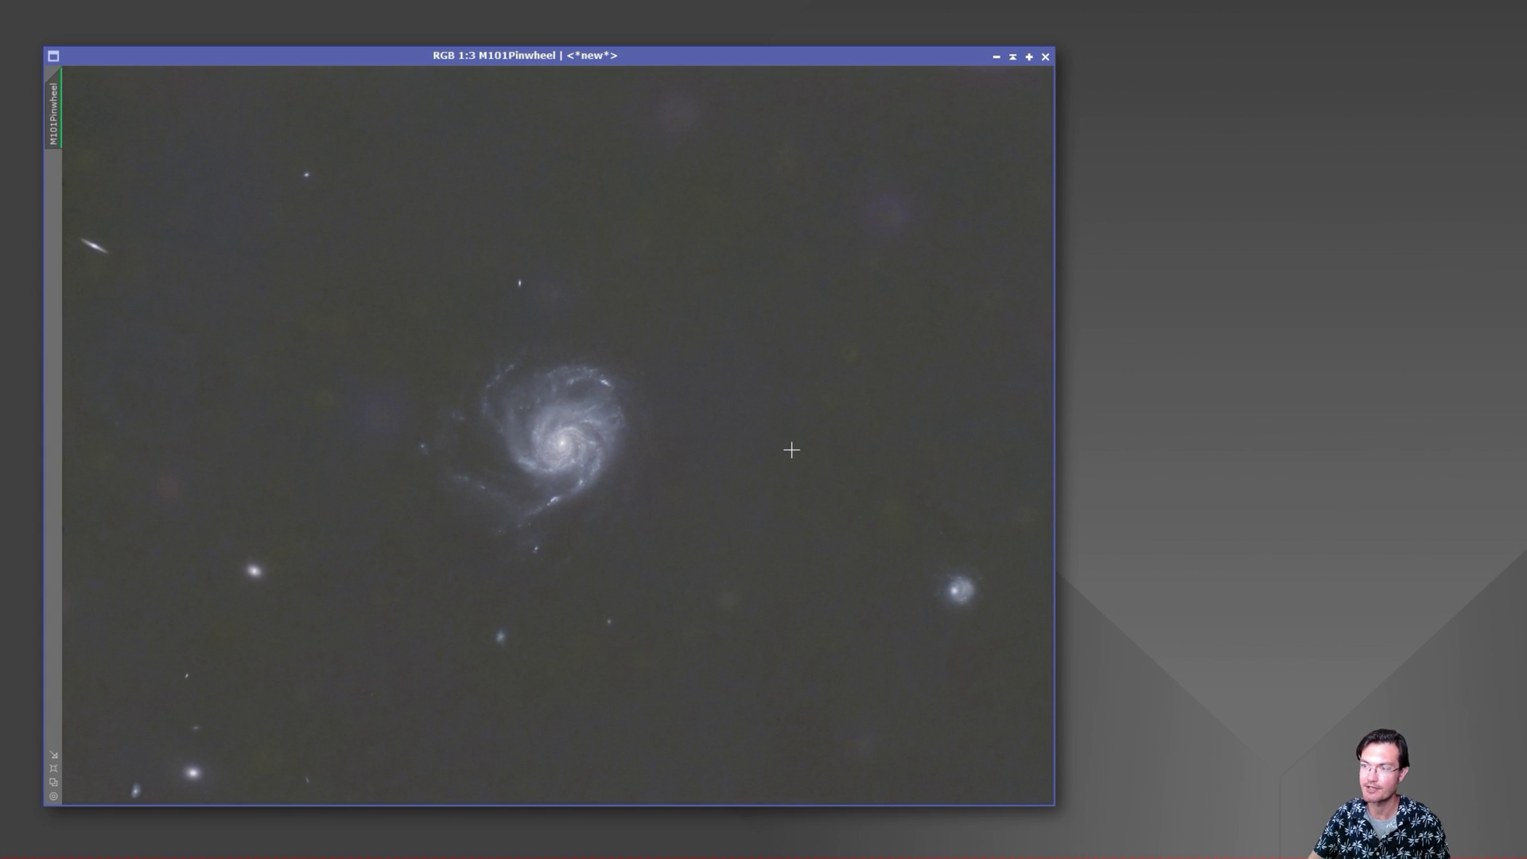
{"action": "key", "text": "ctrl+a"}
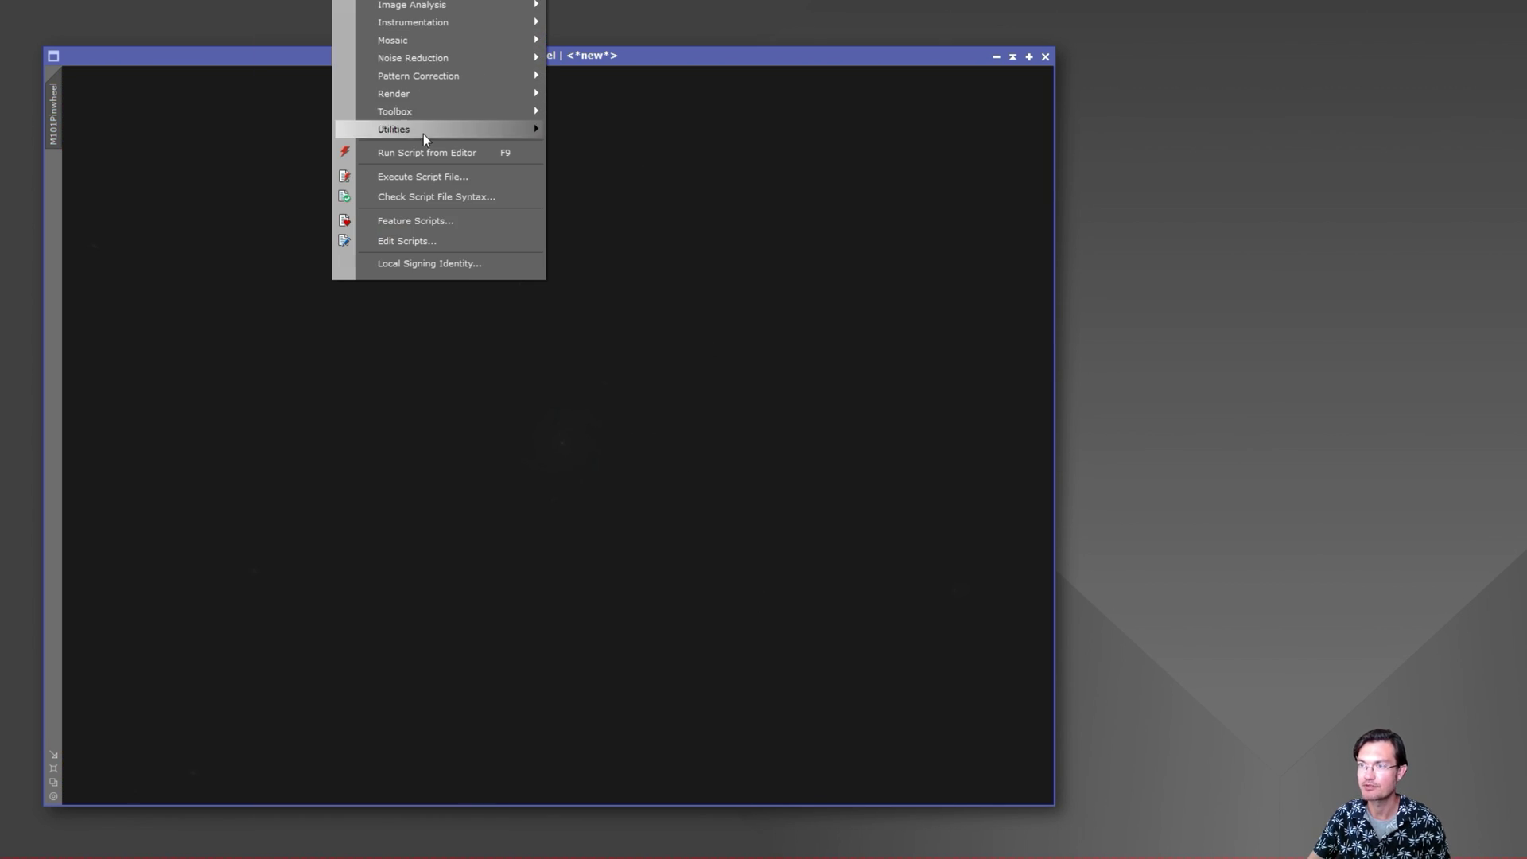
{"action": "mouse_move", "coordinate": [413, 135]}
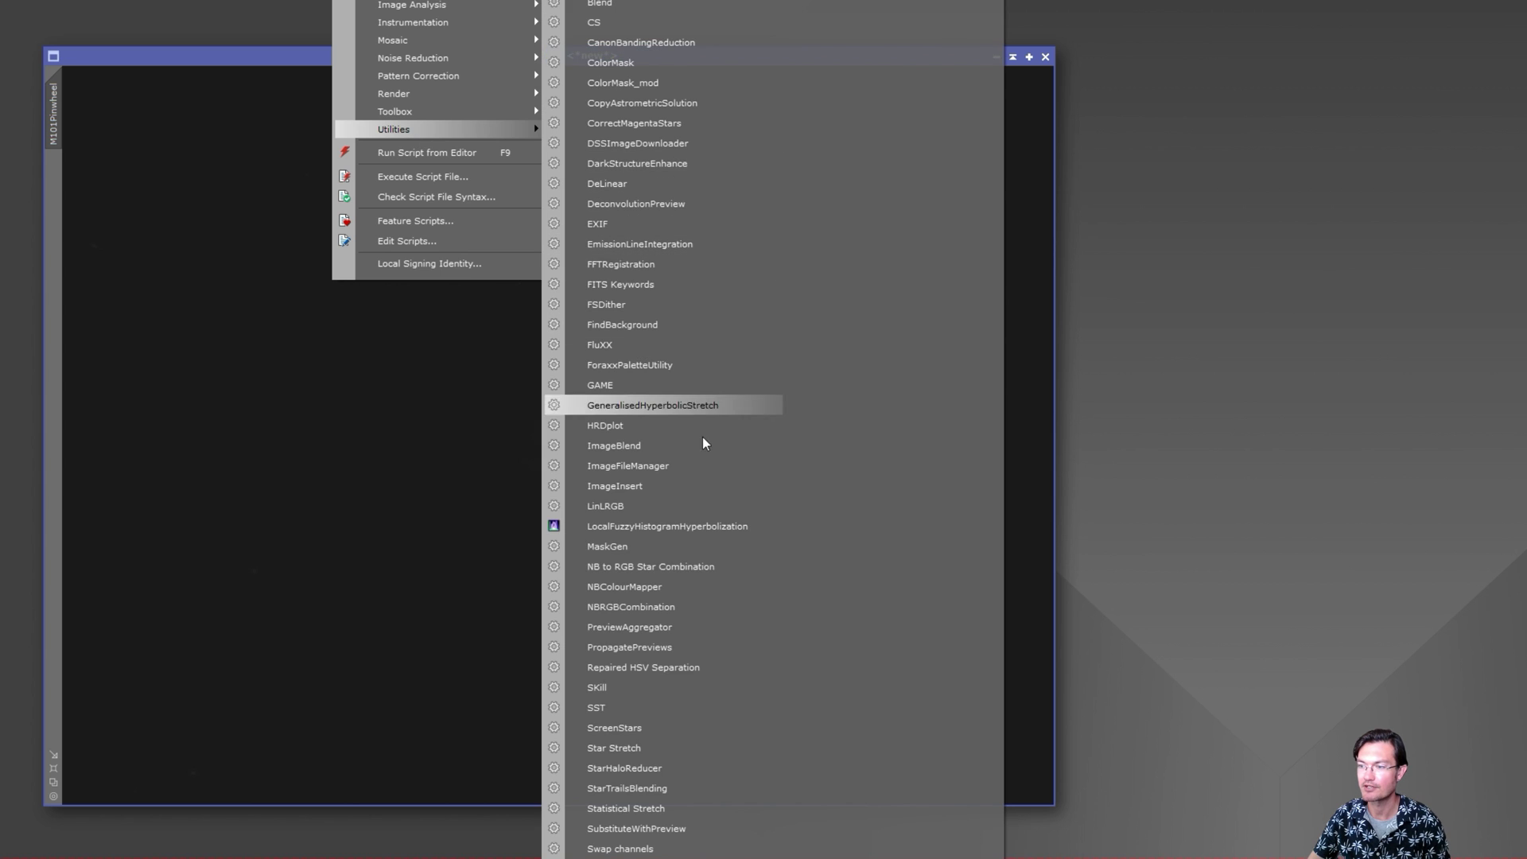
{"action": "left_click", "coordinate": [650, 808]}
{"action": "left_click_drag", "start_coordinate": [895, 256], "coordinate": [1142, 179]}
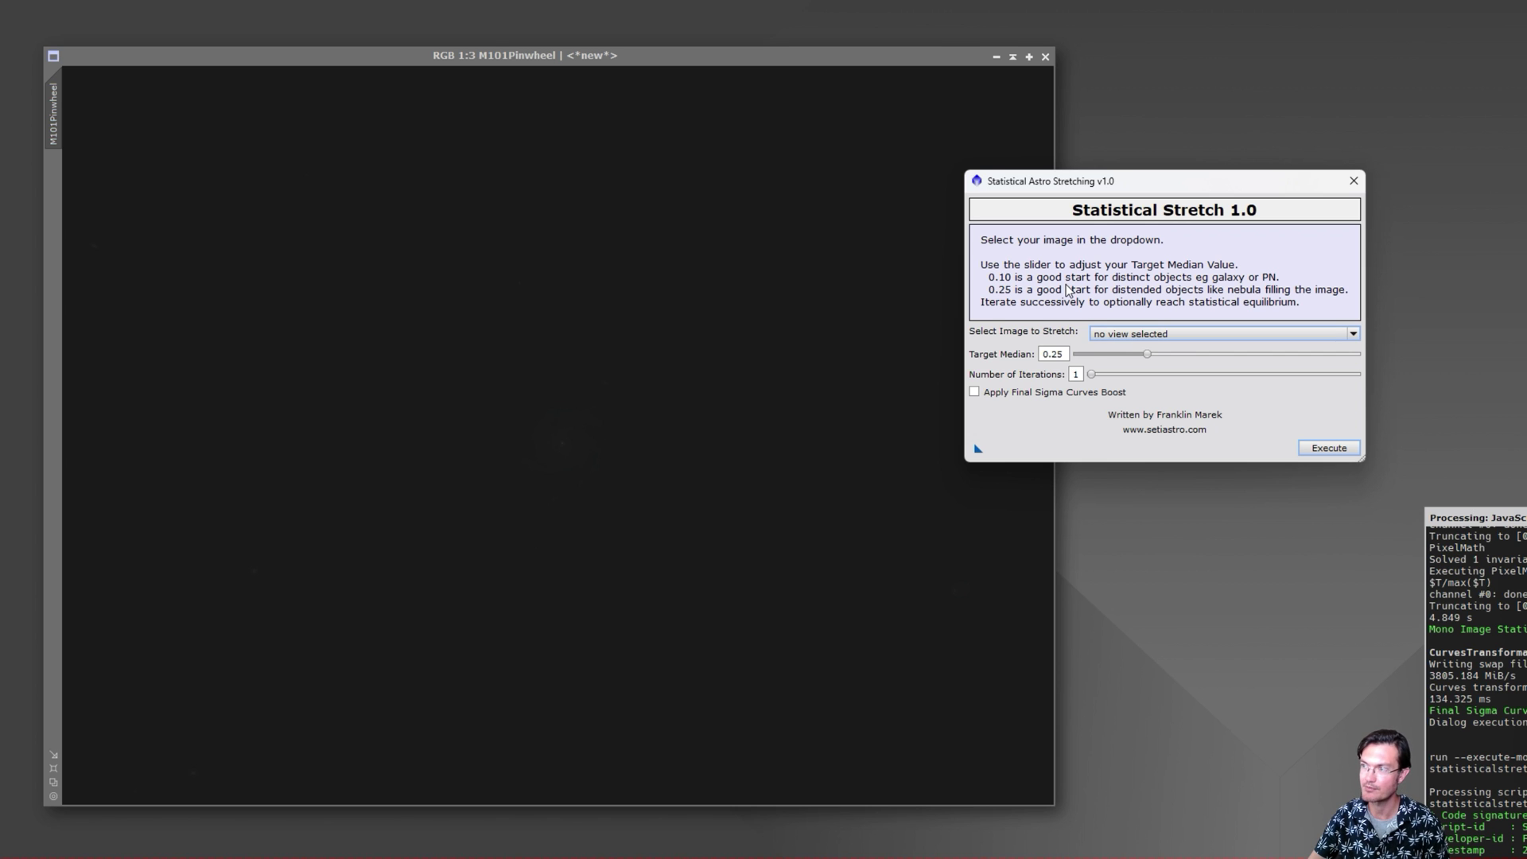
Select M101Pinwheel, set target median 0.12, enable a 0.15 curves boost, and execute.
{"action": "left_click", "coordinate": [1121, 334]}
{"action": "left_click", "coordinate": [1126, 408]}
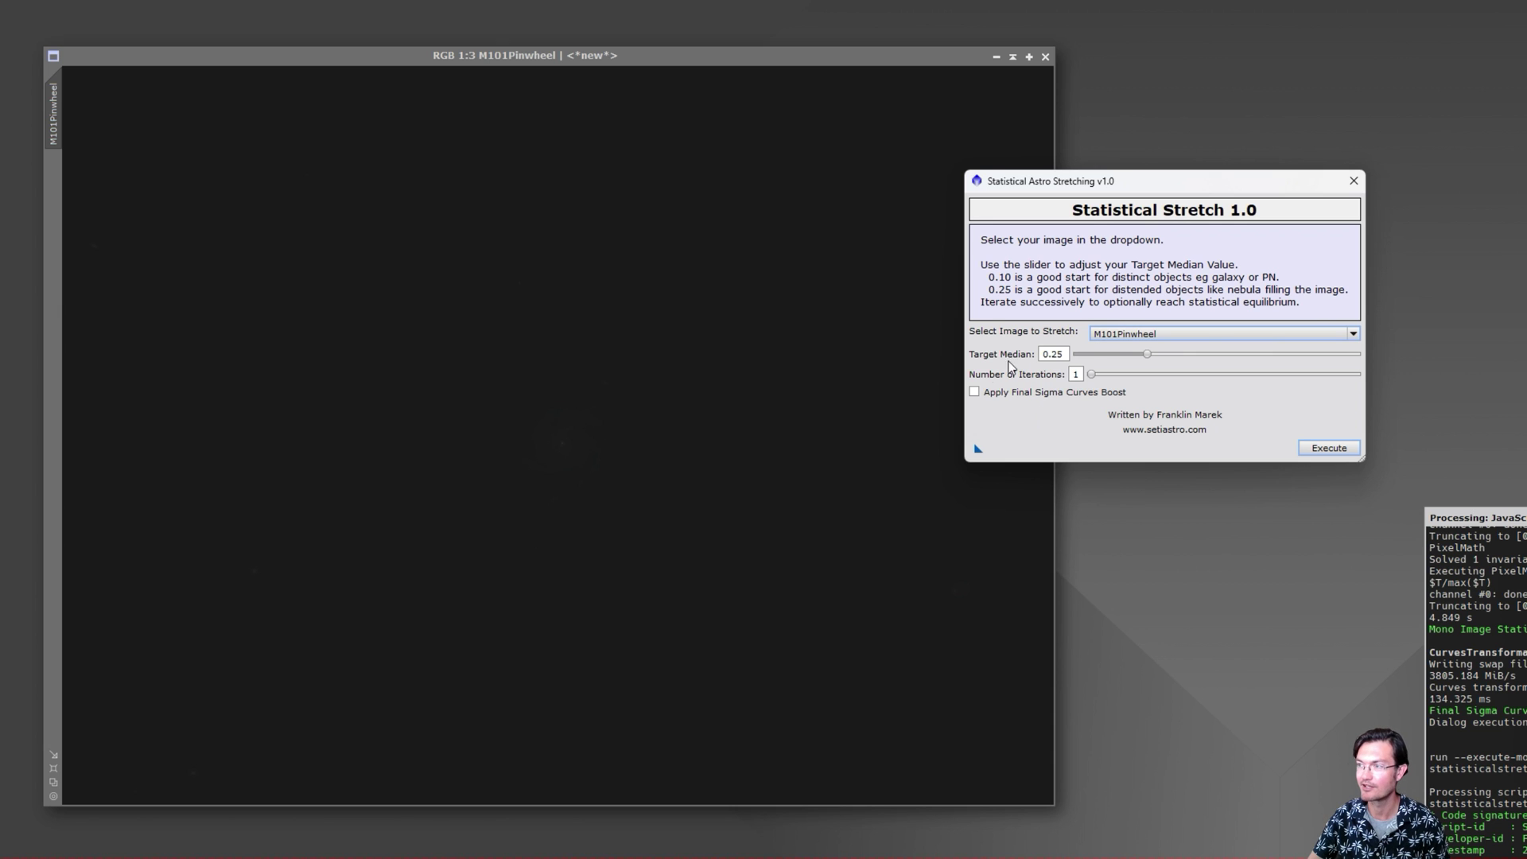
{"action": "left_click_drag", "start_coordinate": [1147, 354], "coordinate": [1112, 362]}
{"action": "left_click", "coordinate": [978, 393]}
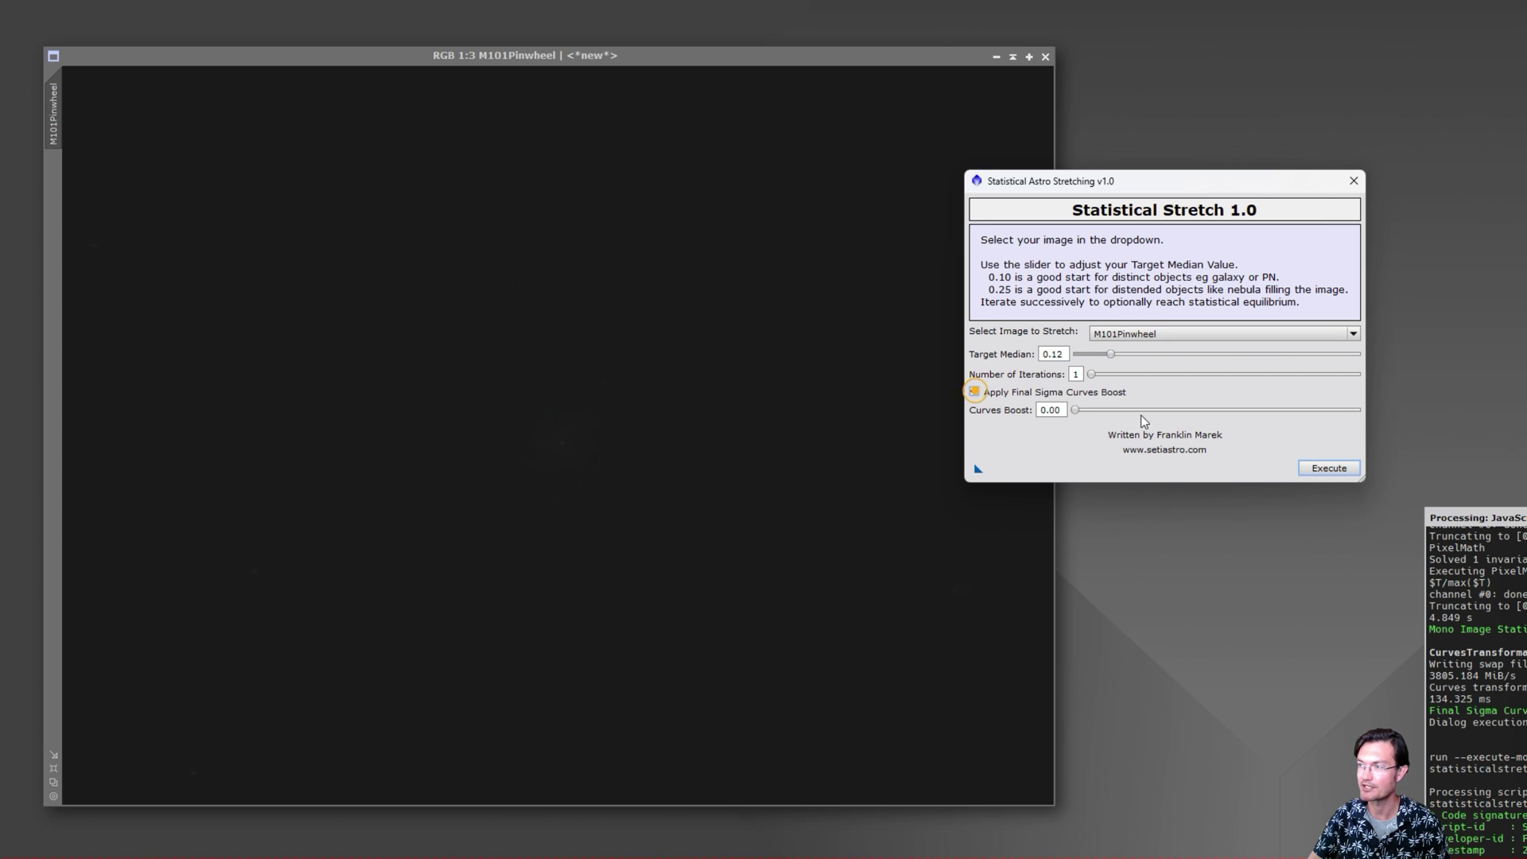
{"action": "left_click_drag", "start_coordinate": [1158, 412], "coordinate": [1215, 415]}
{"action": "left_click", "coordinate": [1316, 471]}
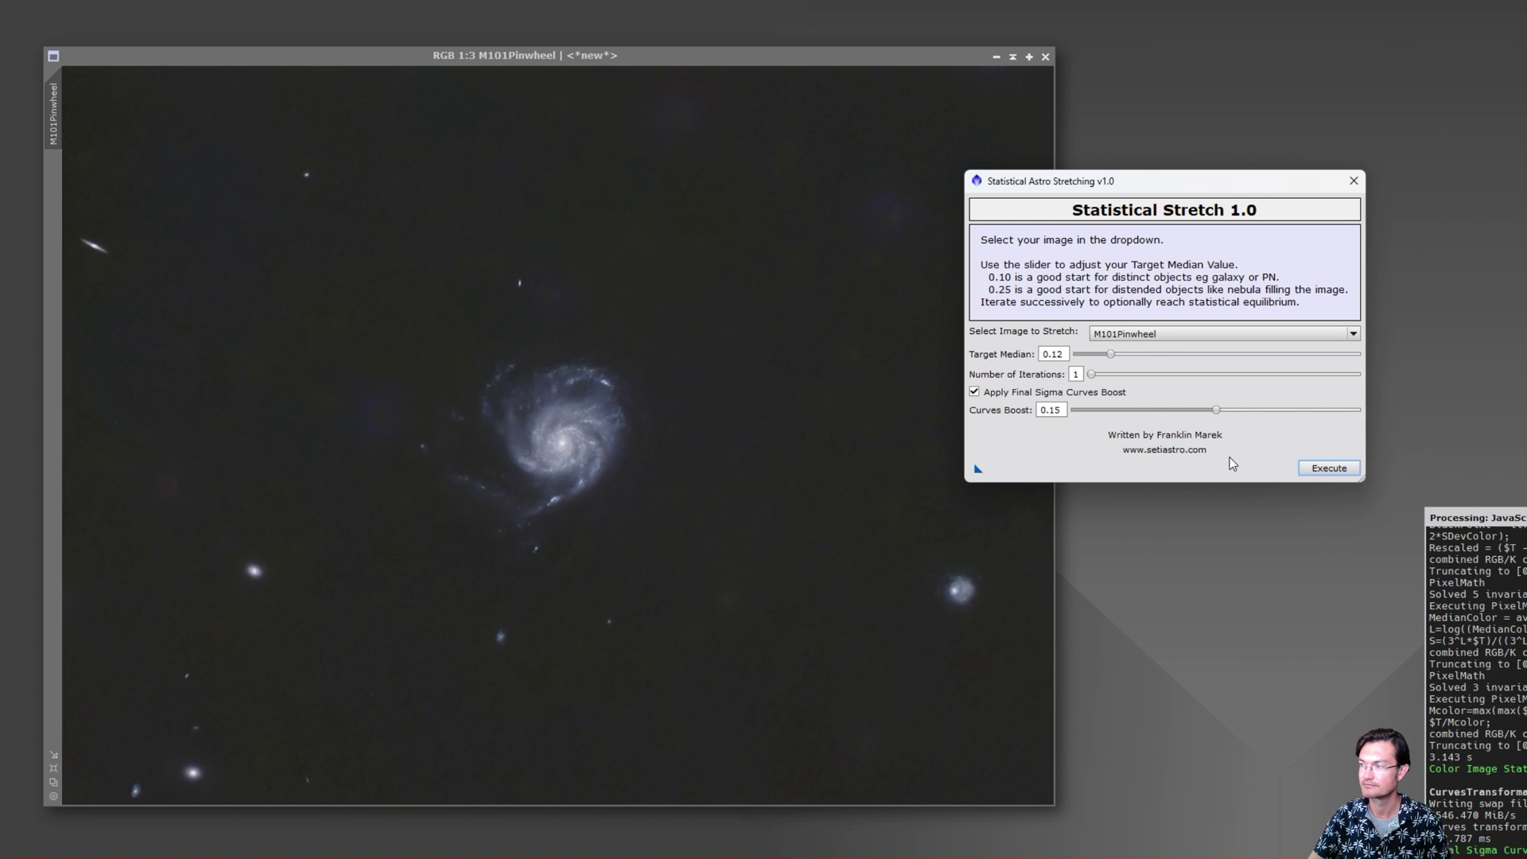
Close the stretch dialog and zoom in and out to inspect the stretched M101Pinwheel galaxy.
{"action": "left_click", "coordinate": [1353, 180]}
{"action": "scroll", "coordinate": [566, 425], "scroll_direction": "up", "scroll_amount": 2}
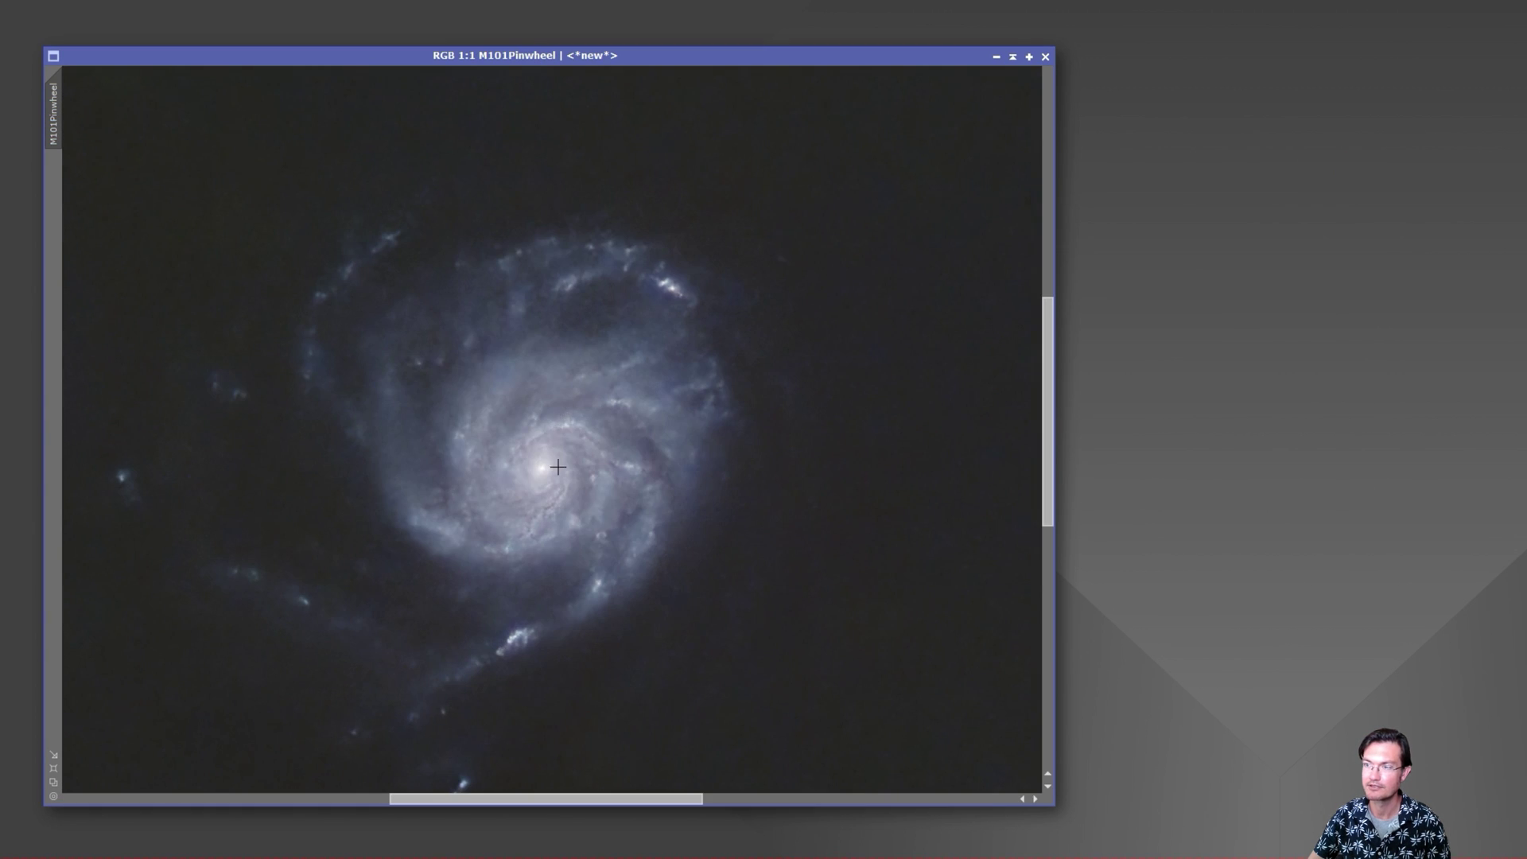
{"action": "scroll", "coordinate": [612, 400], "scroll_direction": "down", "scroll_amount": 1}
{"action": "left_click_drag", "start_coordinate": [1044, 393], "coordinate": [1044, 440]}
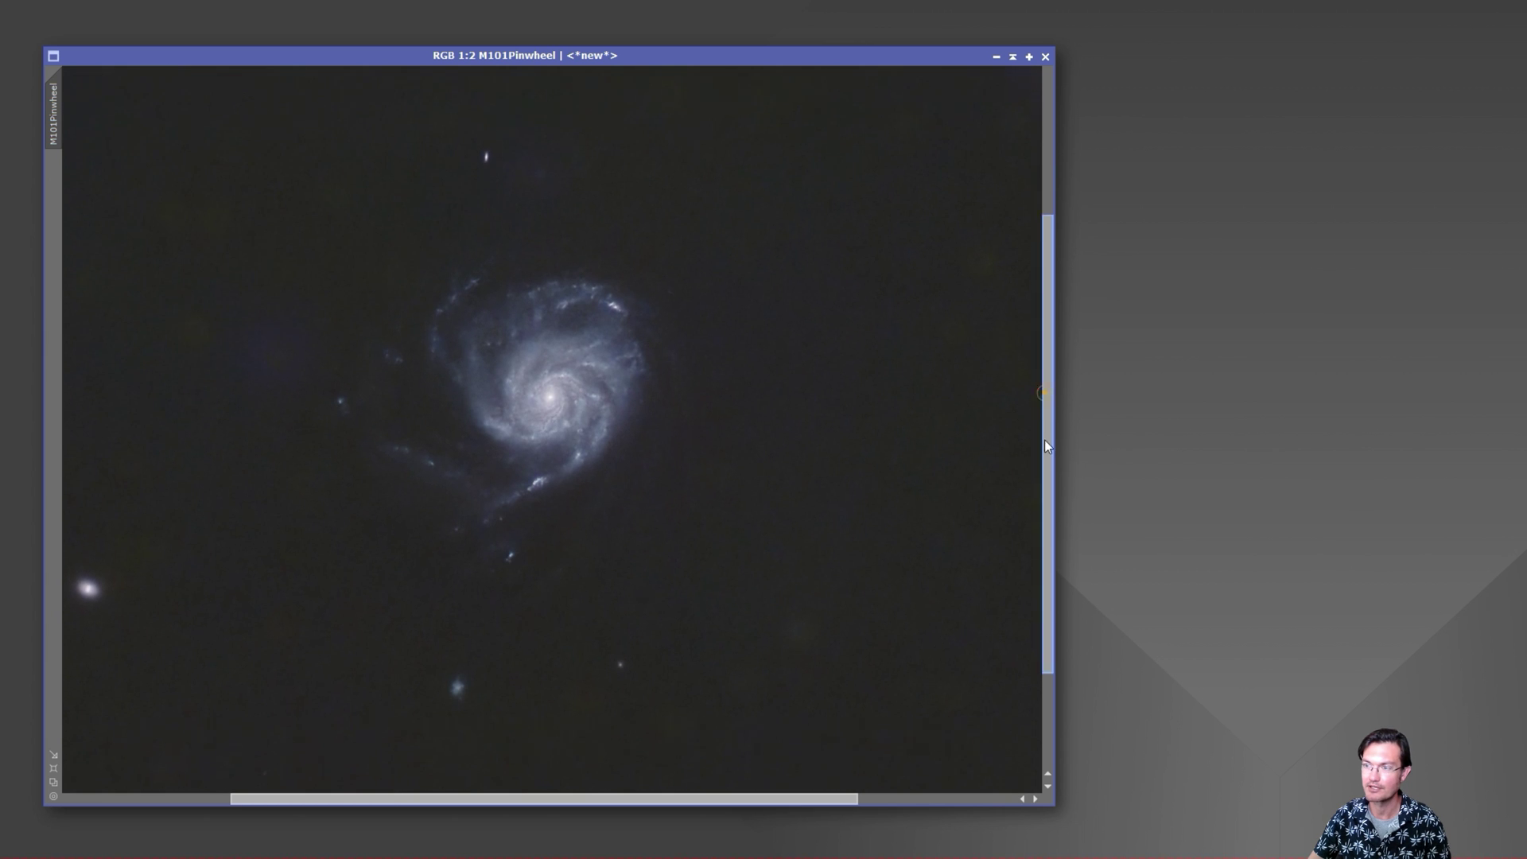
{"action": "left_click_drag", "start_coordinate": [590, 798], "coordinate": [722, 797]}
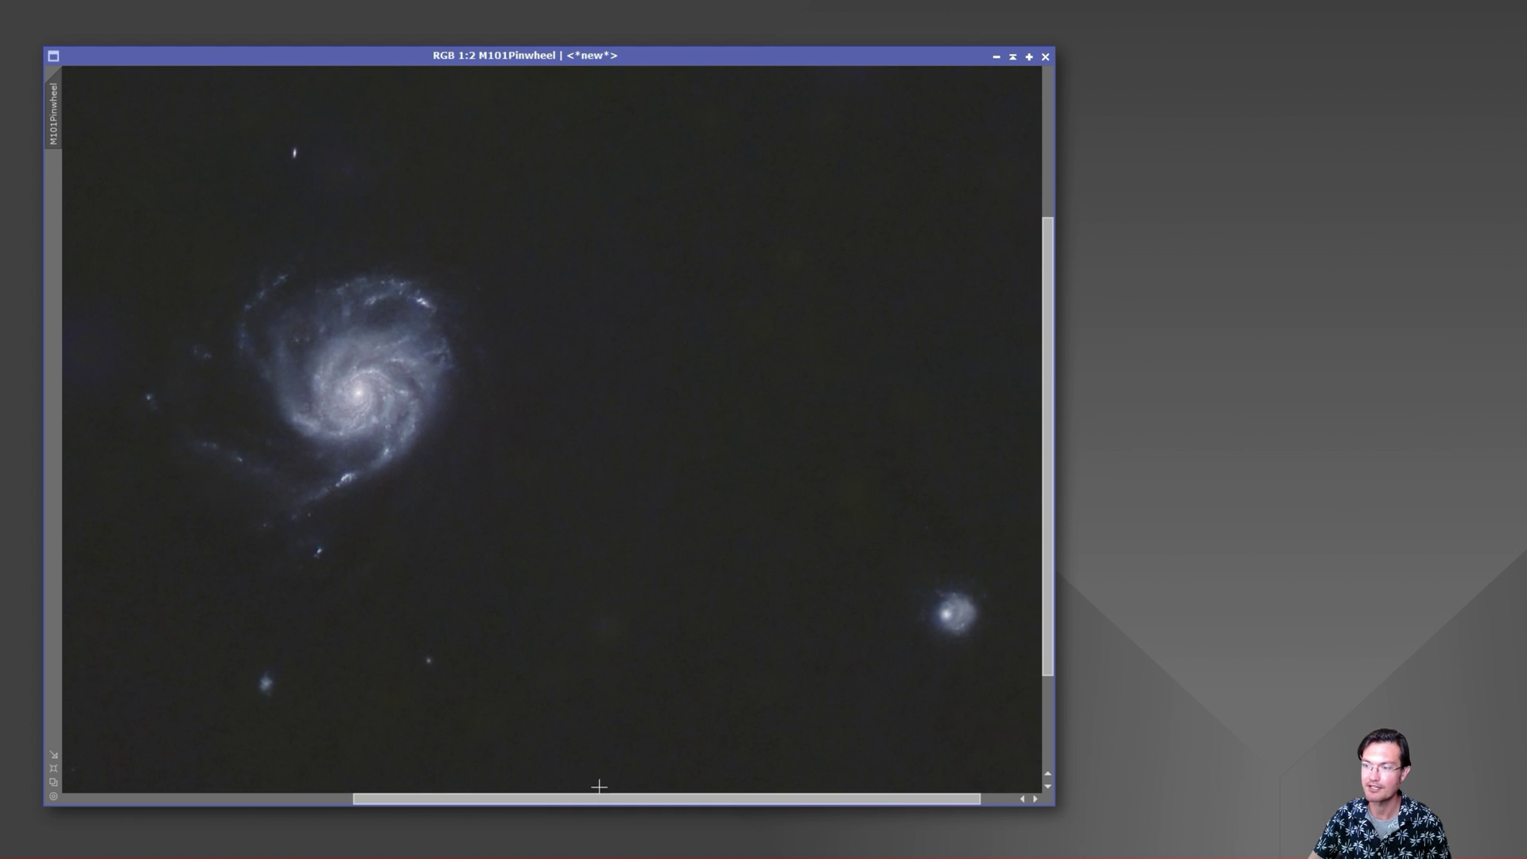
{"action": "left_click_drag", "start_coordinate": [593, 799], "coordinate": [509, 788]}
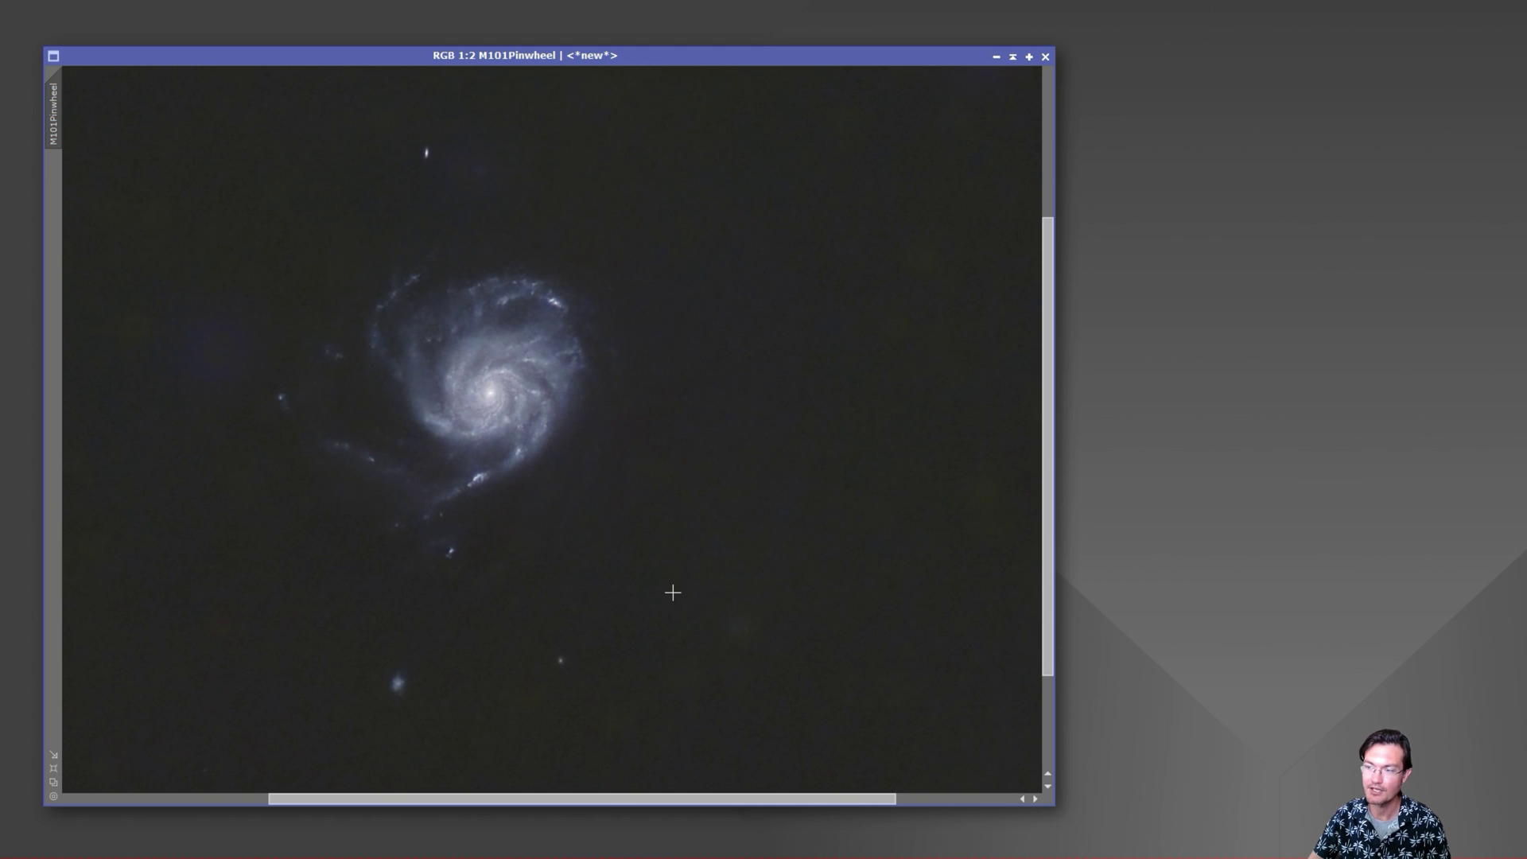
{"action": "scroll", "coordinate": [579, 508], "scroll_direction": "down", "scroll_amount": 2}
{"action": "scroll", "coordinate": [578, 506], "scroll_direction": "up", "scroll_amount": 1}
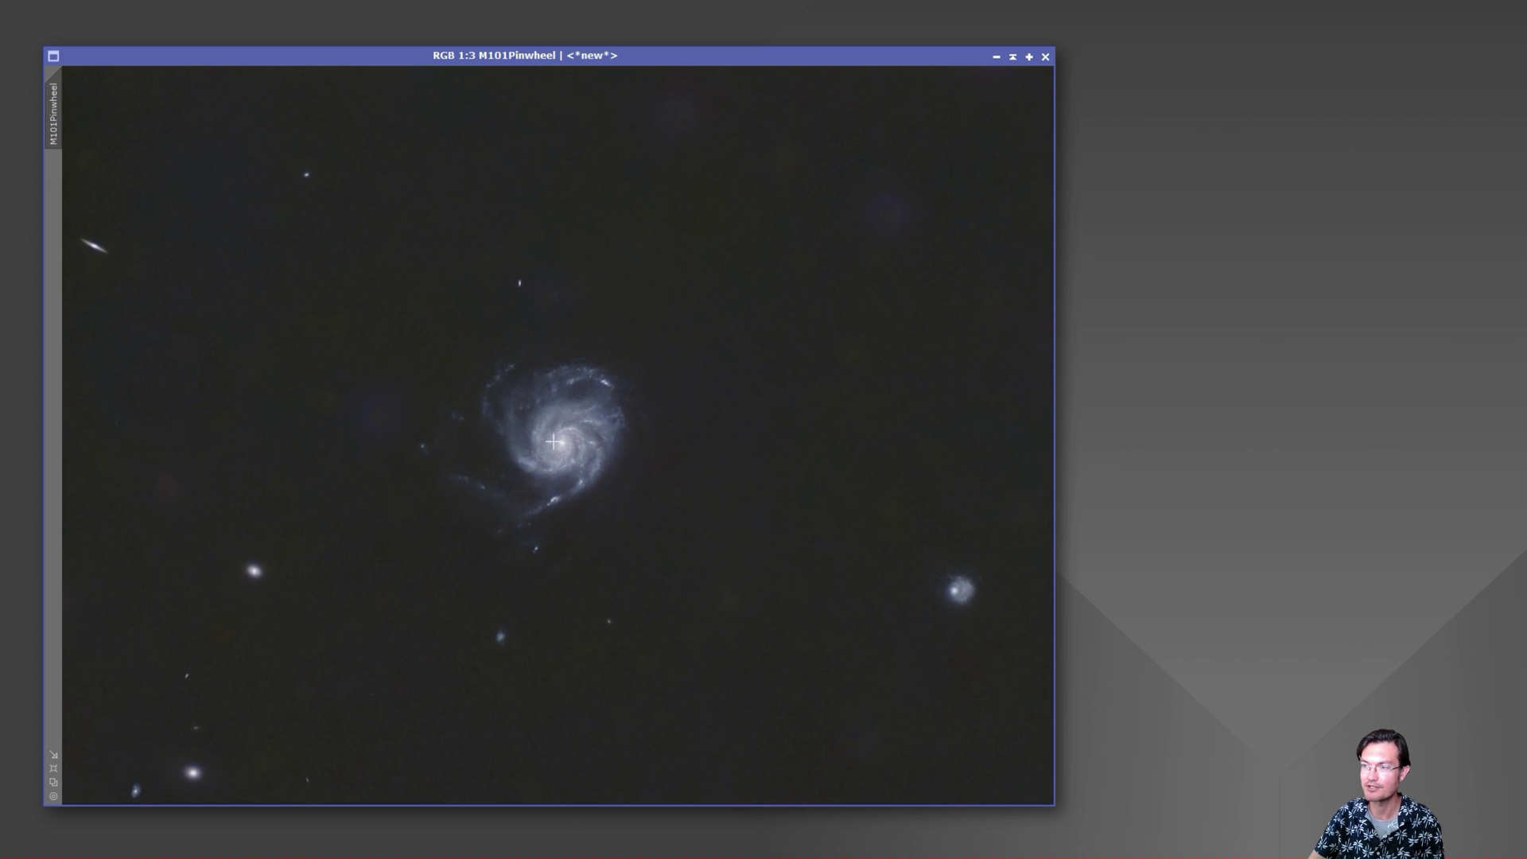
{"action": "scroll", "coordinate": [555, 442], "scroll_direction": "up", "scroll_amount": 2}
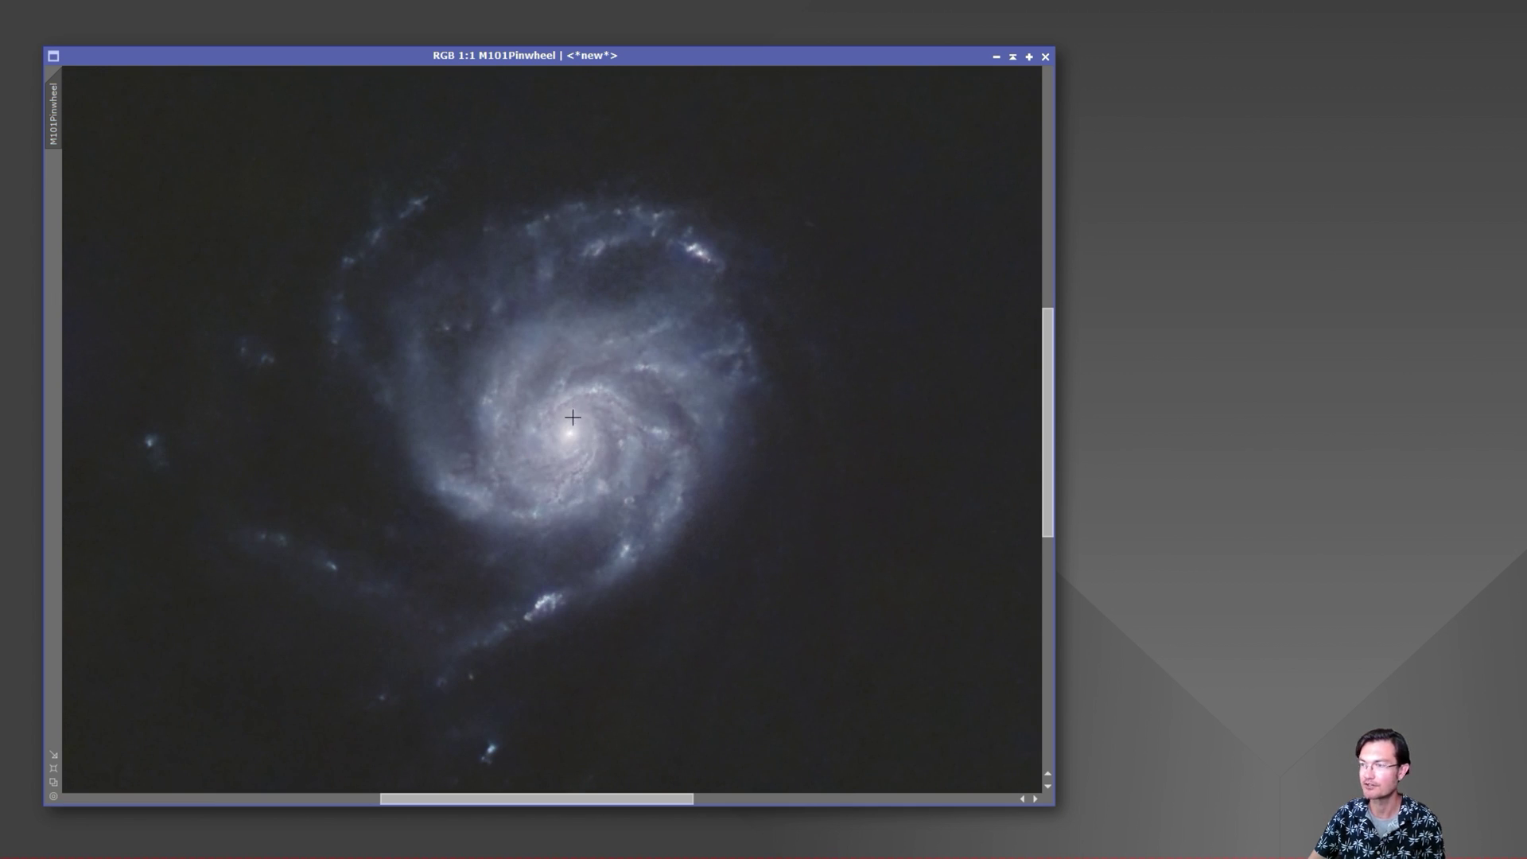
{"action": "scroll", "coordinate": [574, 429], "scroll_direction": "down", "scroll_amount": 1}
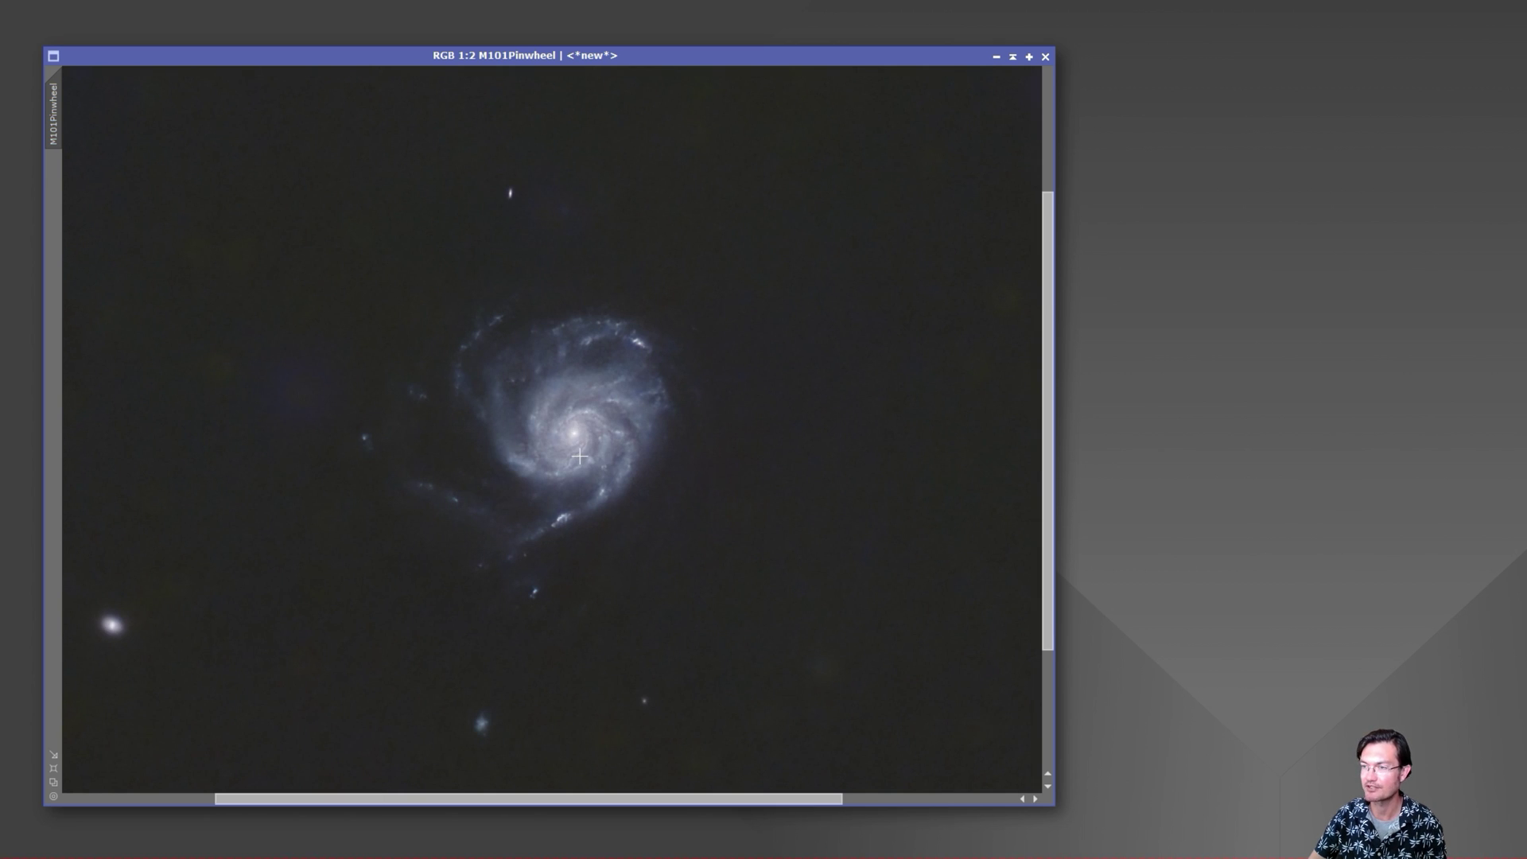
{"action": "scroll", "coordinate": [579, 455], "scroll_direction": "down", "scroll_amount": 1}
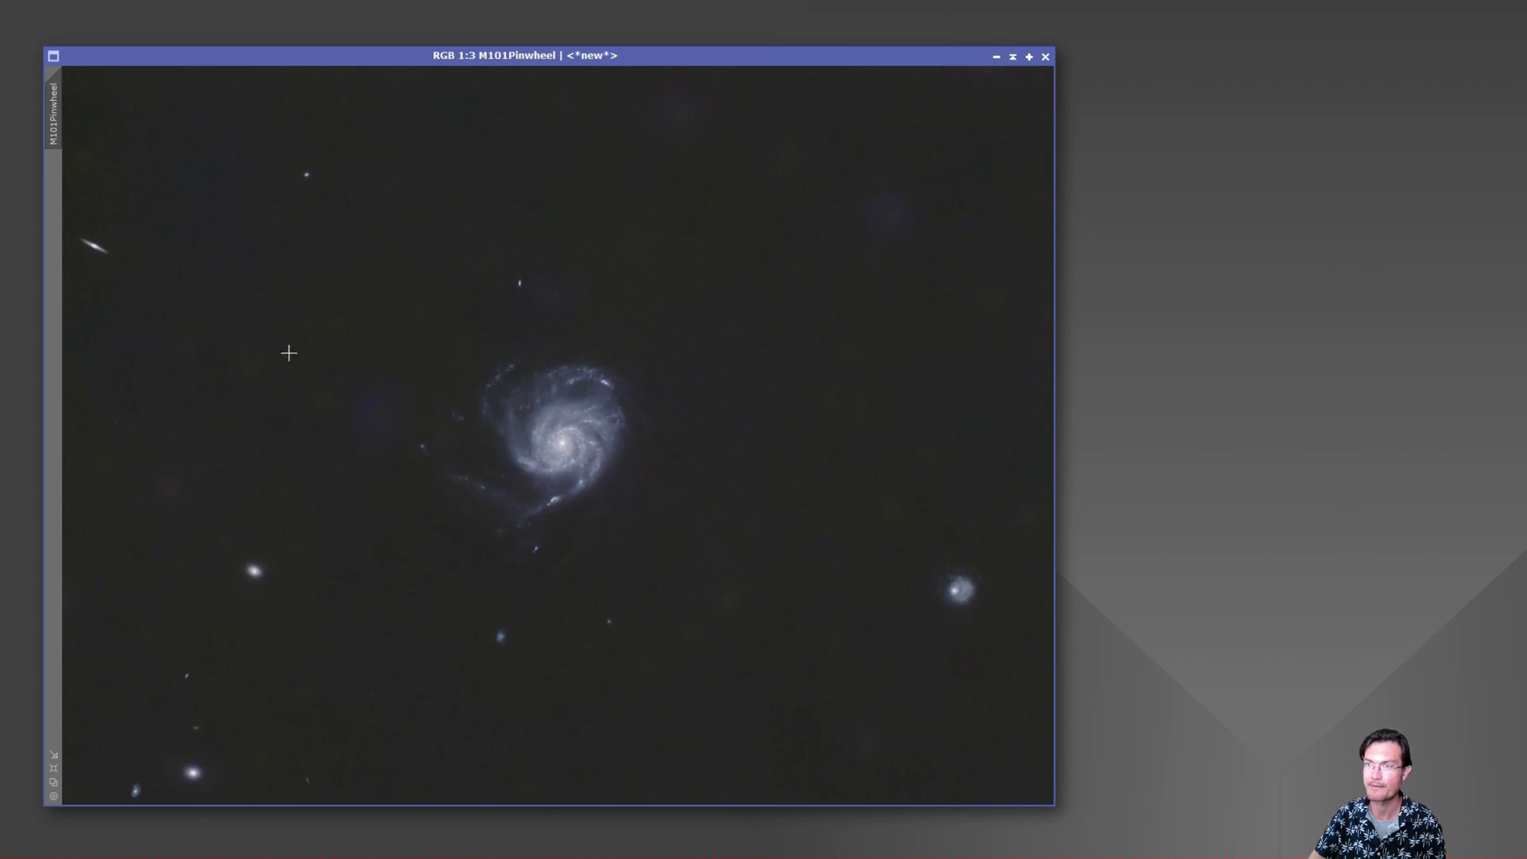